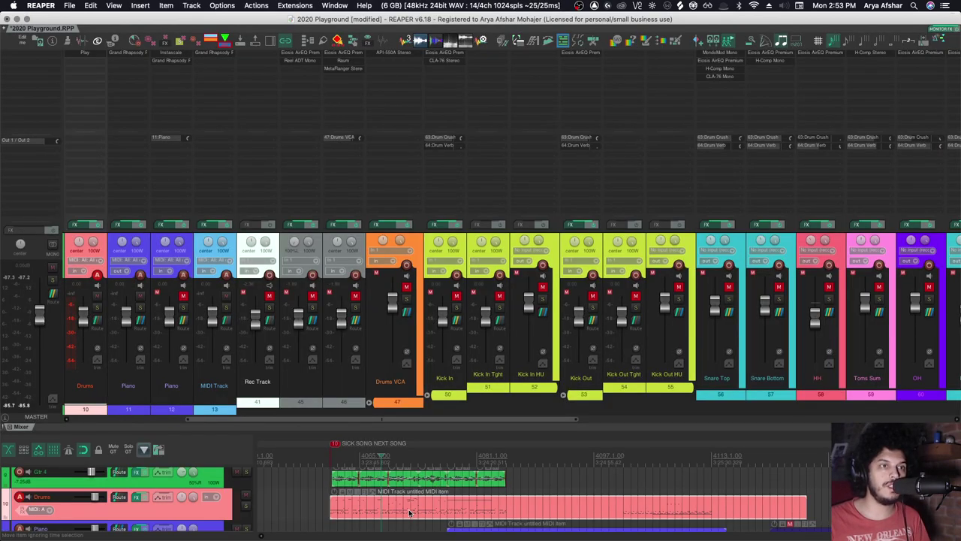
- Open the drum MIDI item in the MIDI editor and show it in piano-roll view
double_click(438, 490)
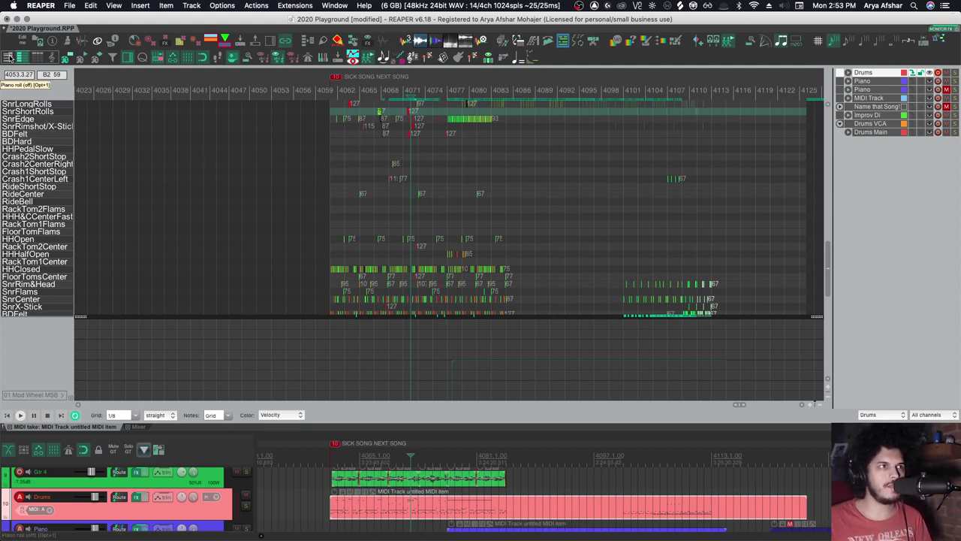
click(9, 57)
scroll(43, 198, down, 5)
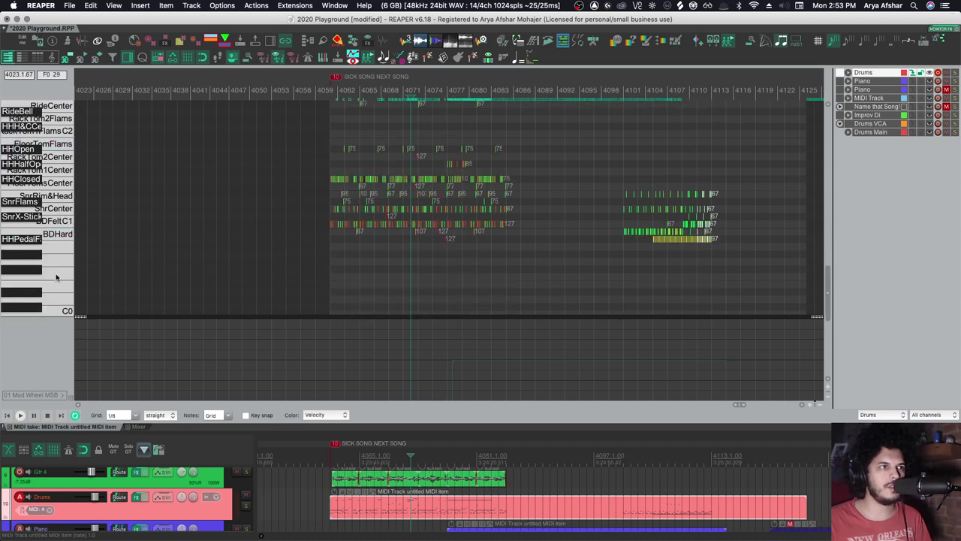
scroll(43, 198, up, 3)
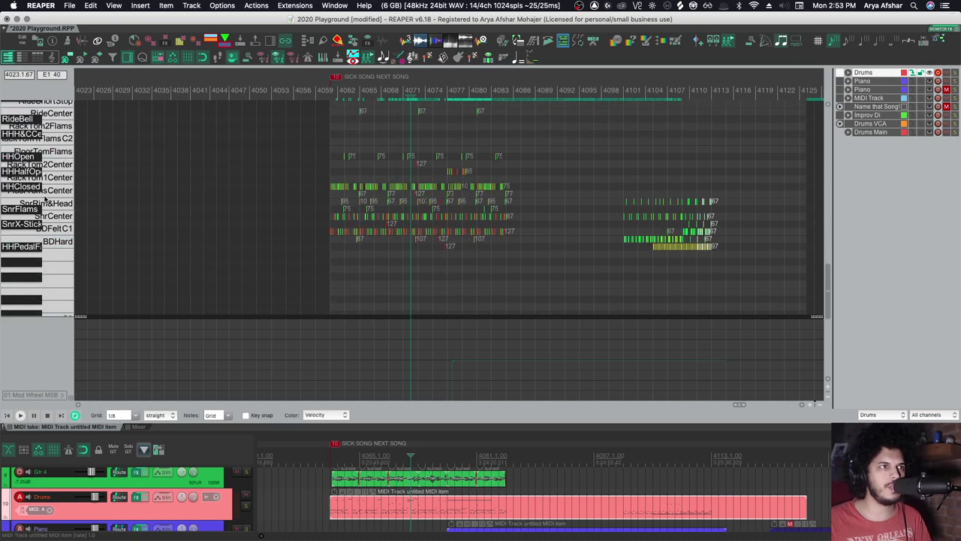
- Switch to named-notes view so the rows carry drum-kit piece names
click(21, 58)
scroll(47, 187, up, 5)
scroll(47, 187, up, 8)
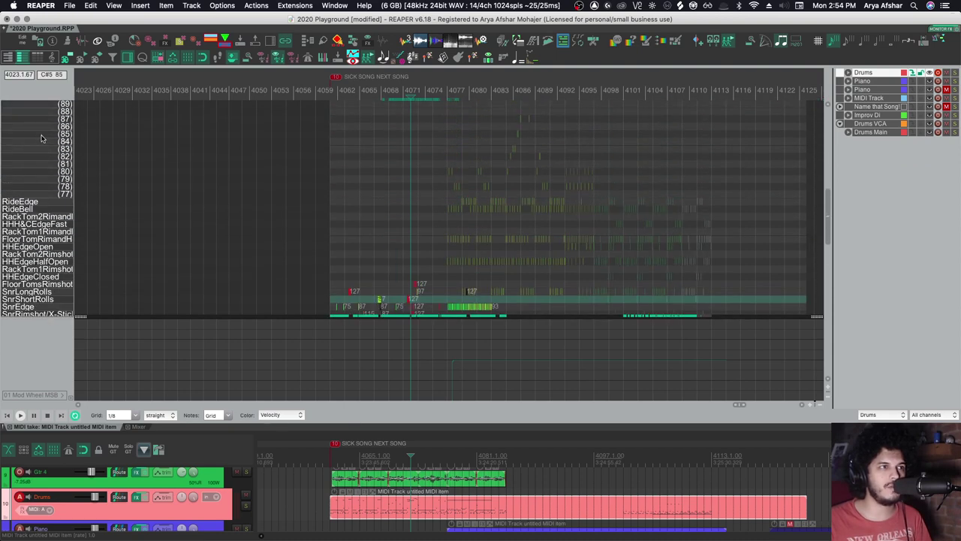
scroll(68, 210, down, 10)
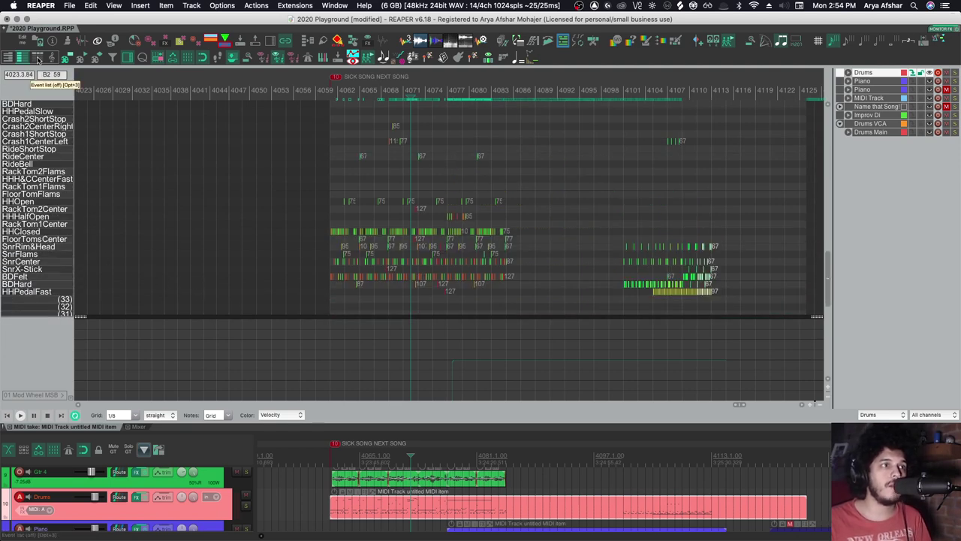
- Show the drum notes as an event list and scroll through the events
click(37, 58)
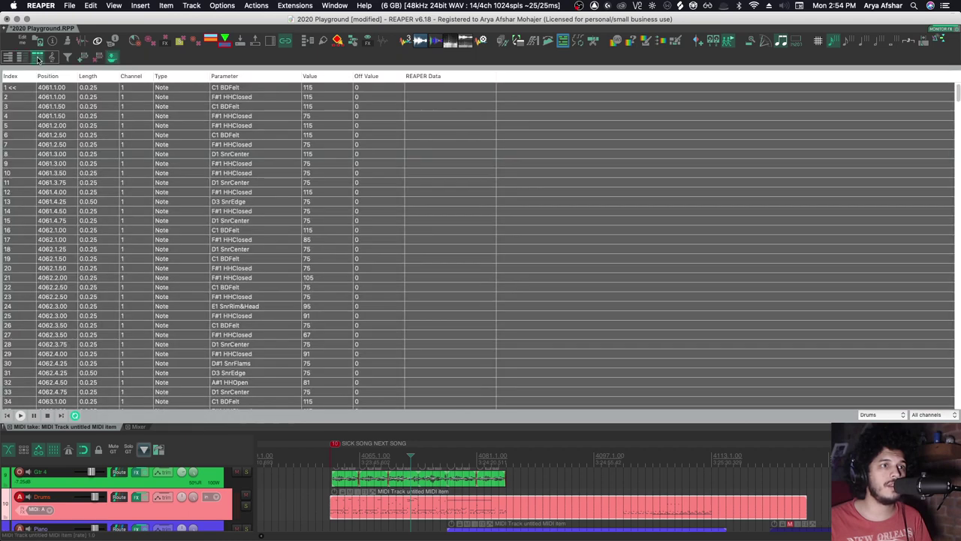
scroll(103, 192, down, 20)
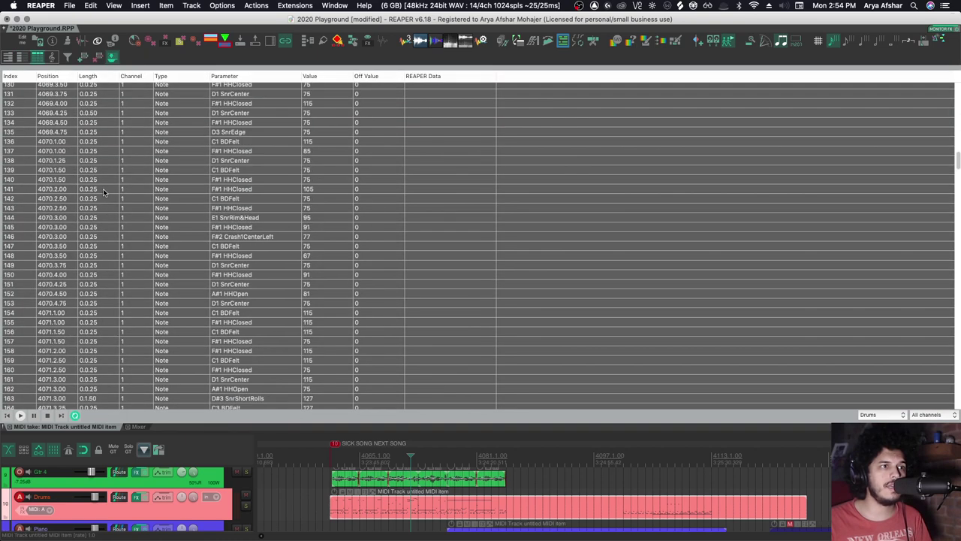
scroll(103, 189, down, 20)
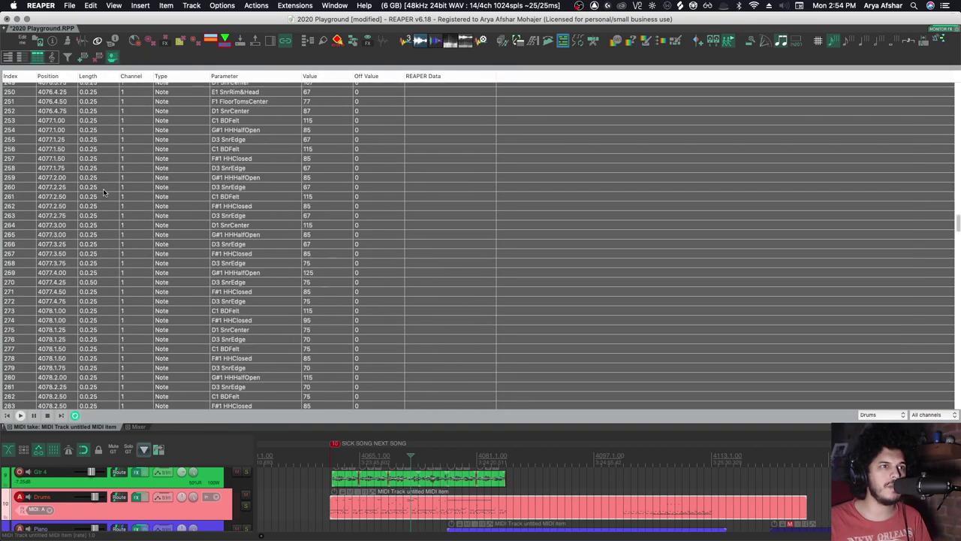
scroll(103, 189, down, 20)
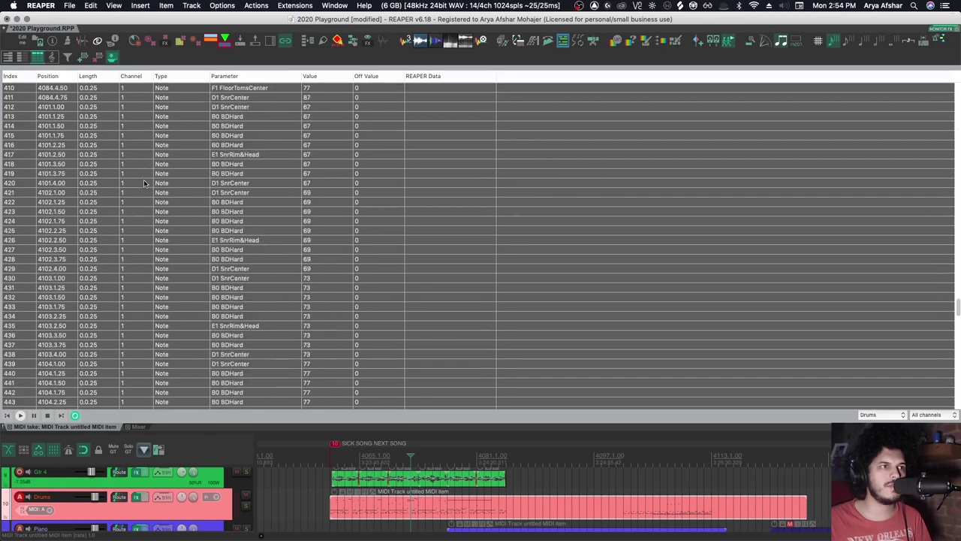
scroll(181, 246, down, 20)
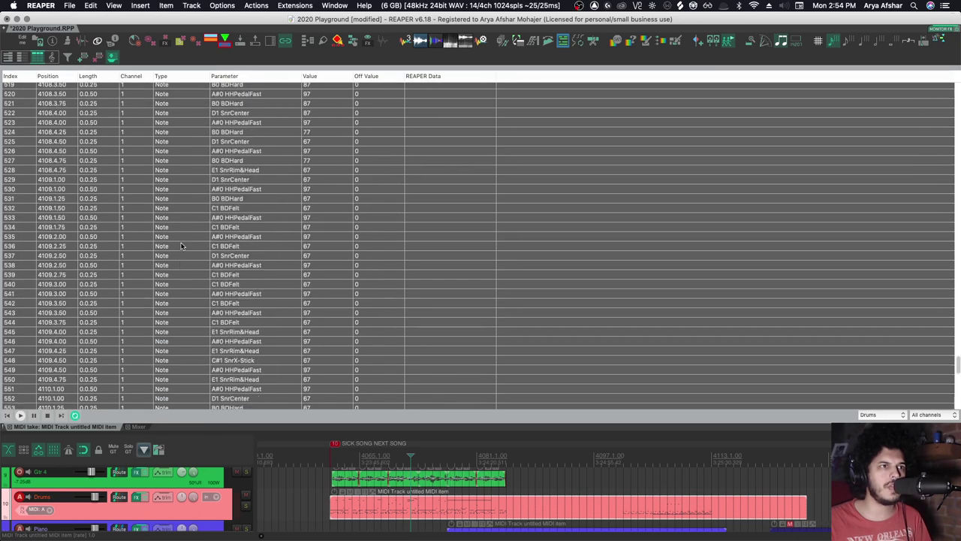
scroll(181, 245, up, 20)
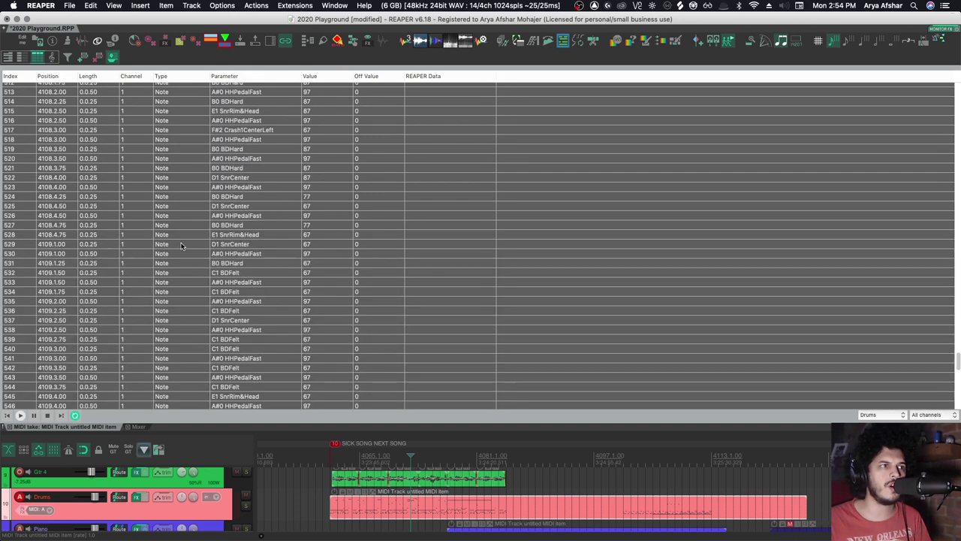
- Select events 472 through 481 in the list
click(181, 245)
shift+click(179, 162)
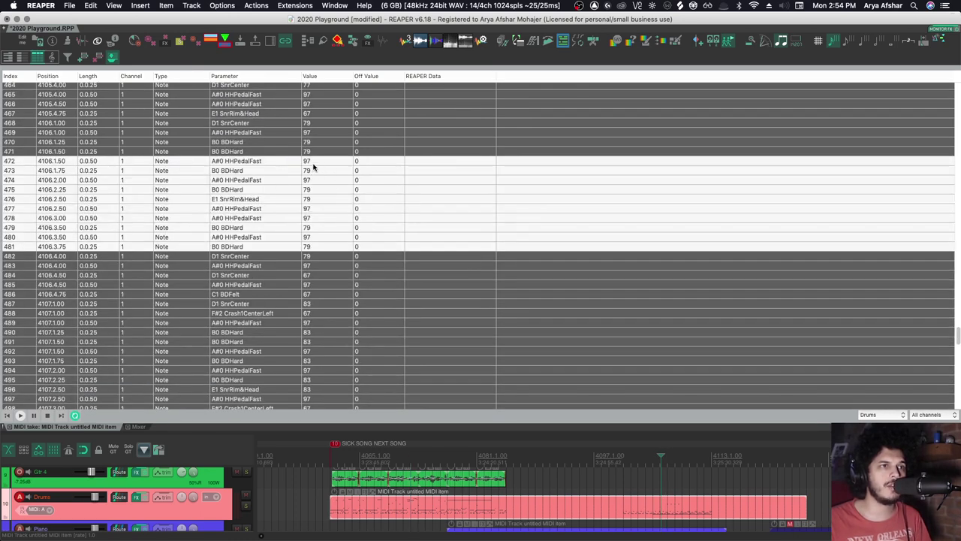
scroll(170, 205, up, 3)
- Display the drum notes as musical notation
click(52, 58)
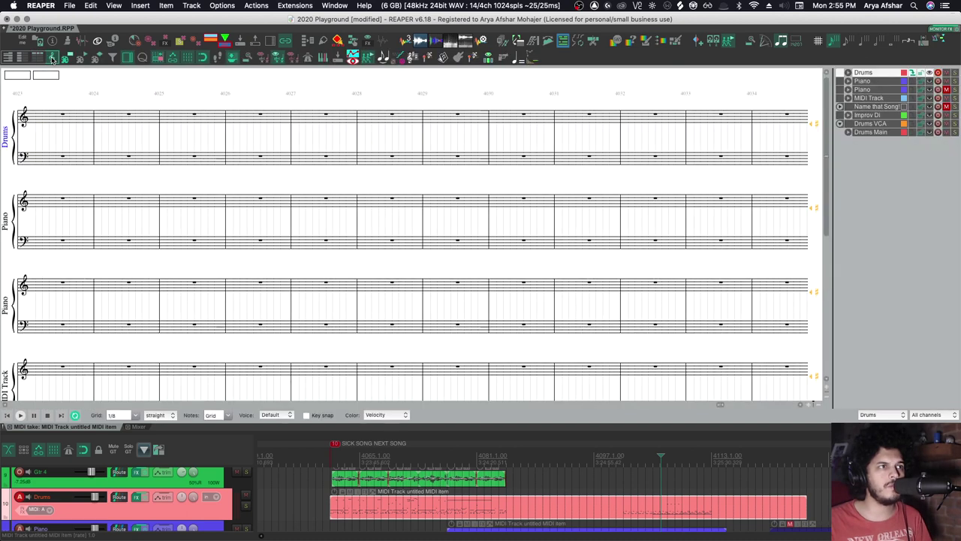
scroll(157, 200, down, 2)
scroll(176, 226, up, 2)
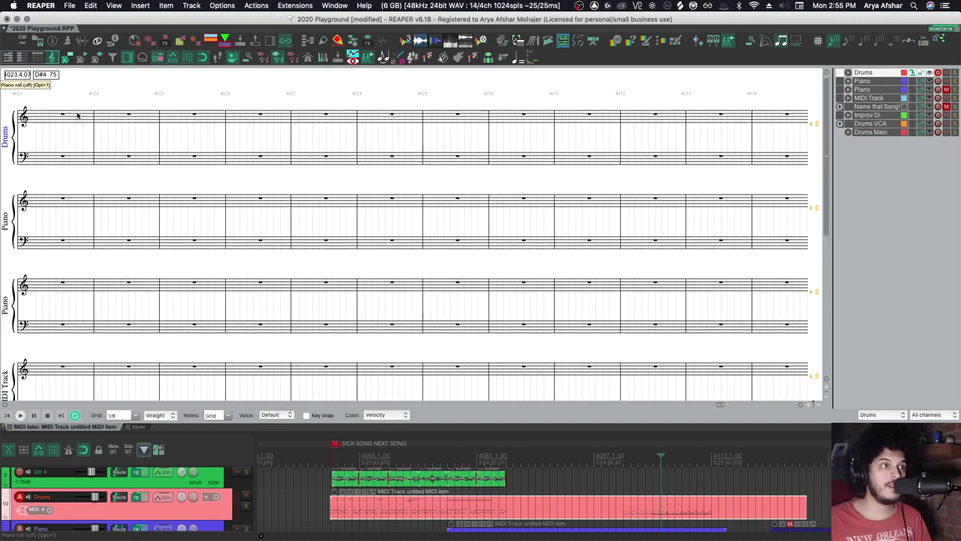
- Cycle through named-notes, event list and notation with Alt+2/3/4, ending on named notes
key(alt+2)
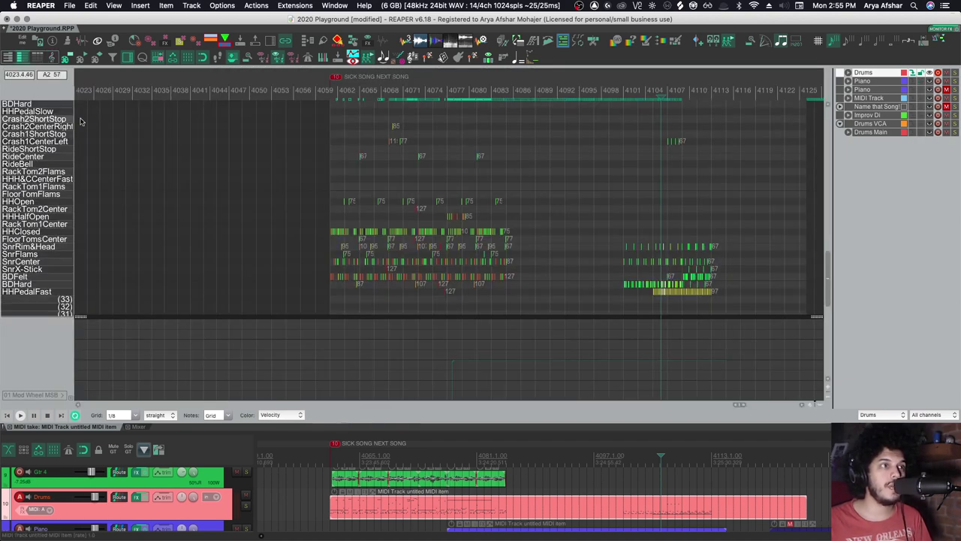
key(alt+3)
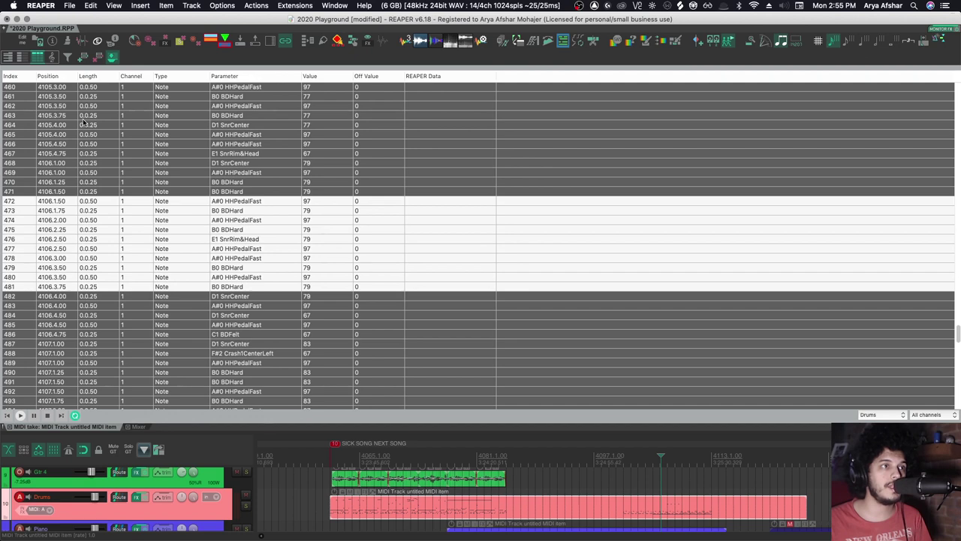
key(alt+4)
key(alt+2)
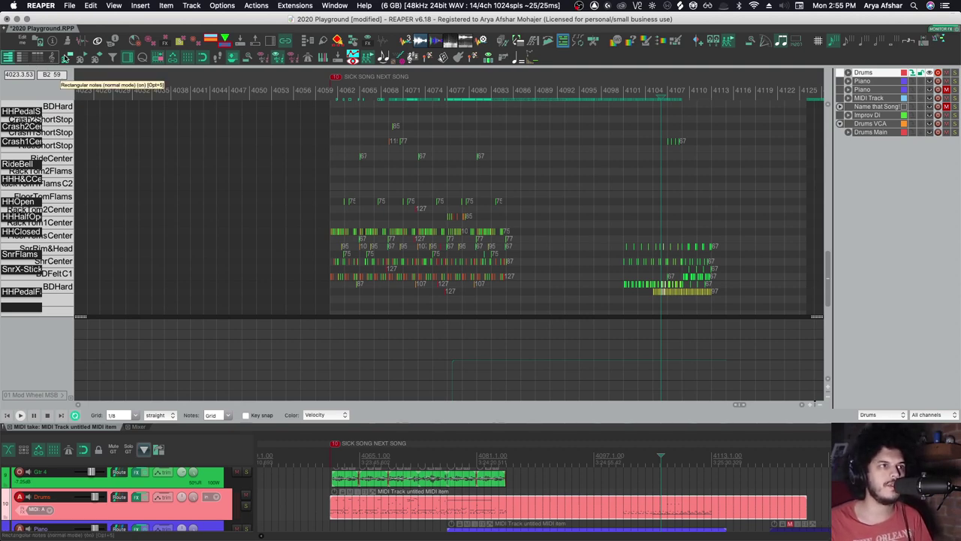
- Draw a long test note in a ShortStop row, then delete it
scroll(369, 244, up, 5)
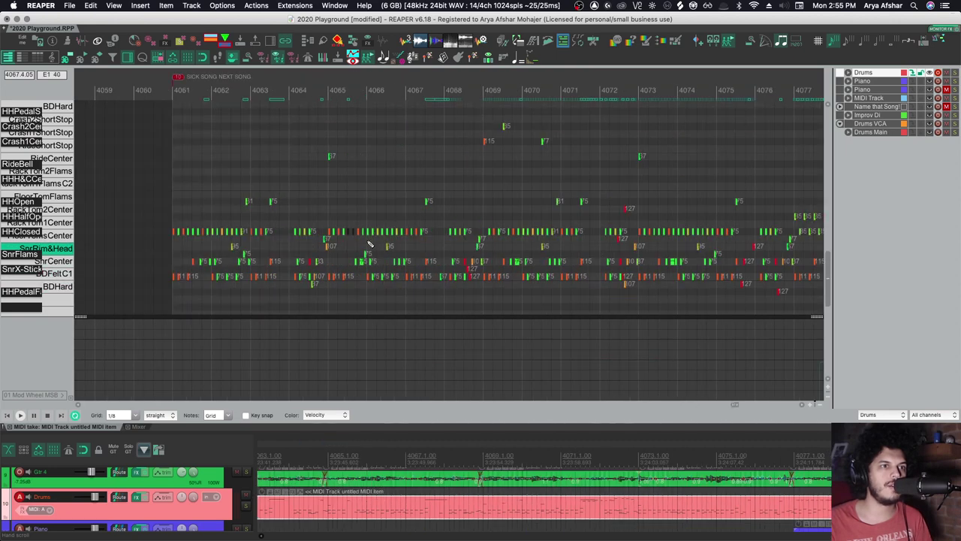
scroll(370, 244, up, 5)
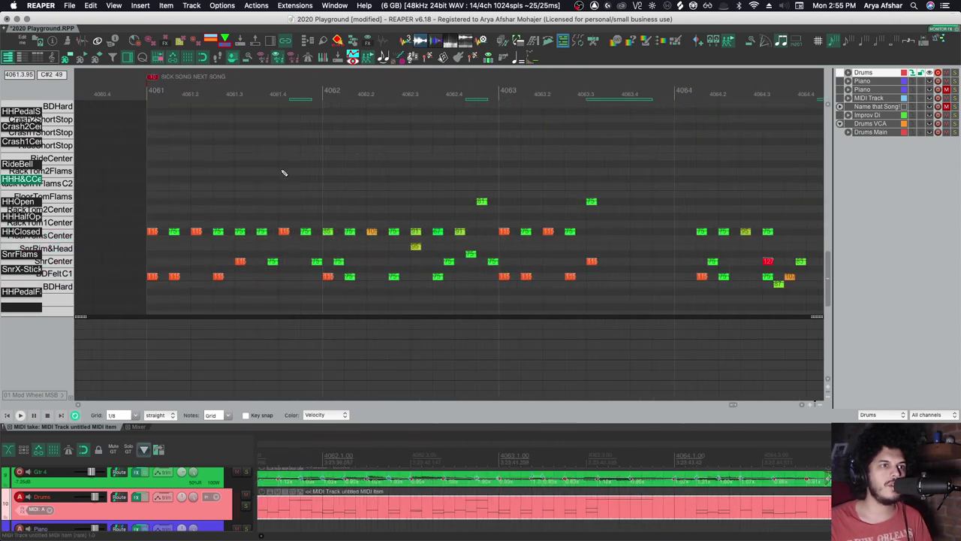
drag(240, 149, 389, 148)
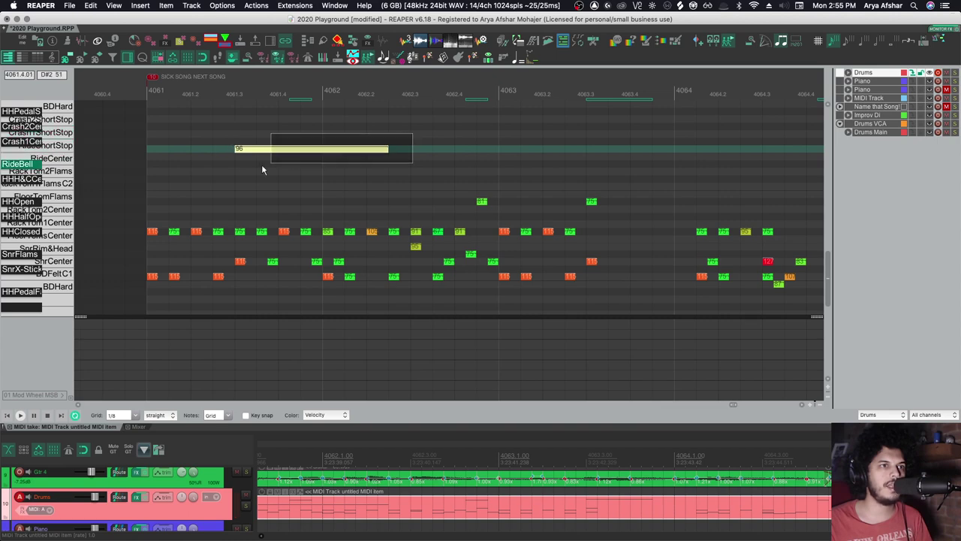
key(Delete)
- Show the notes as triangles labelled with their velocities
click(81, 59)
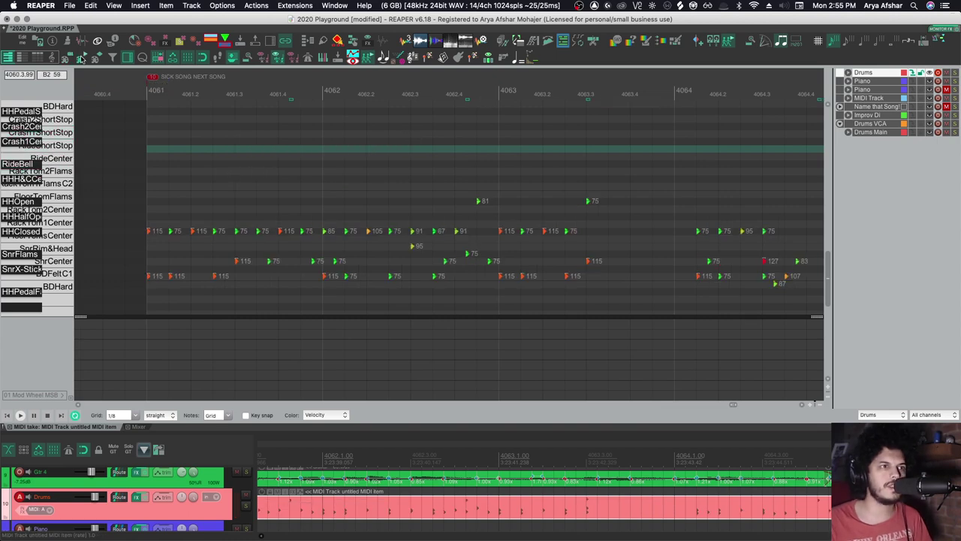
scroll(199, 231, up, 6)
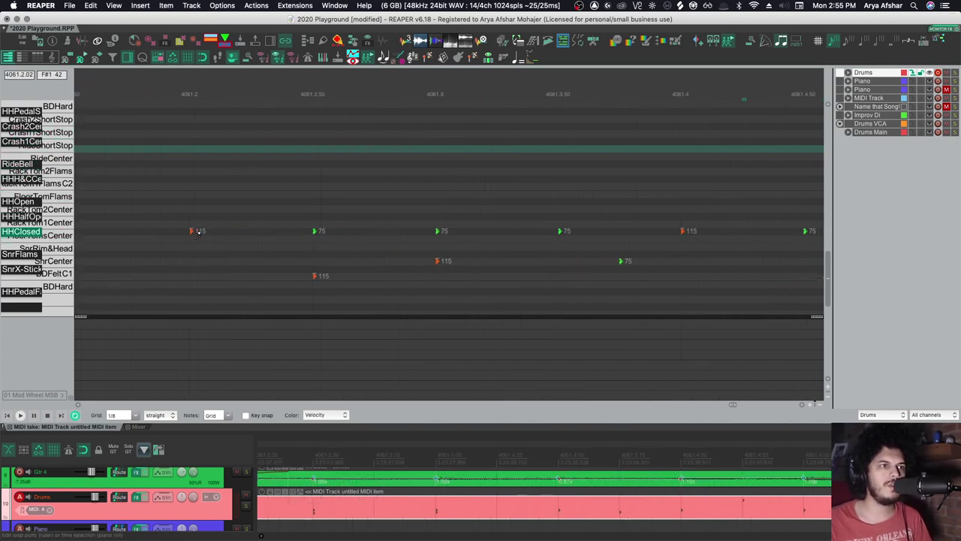
scroll(165, 239, down, 3)
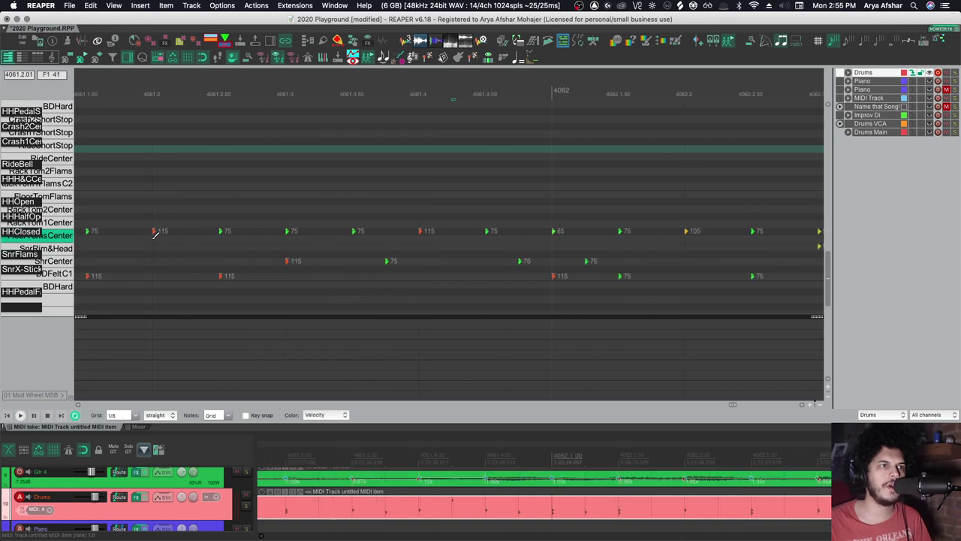
scroll(154, 234, down, 10)
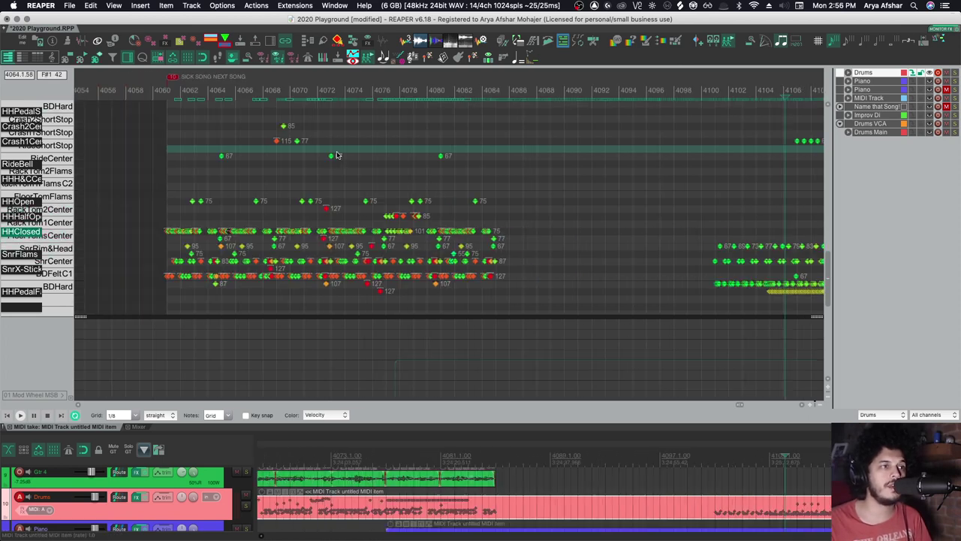
scroll(340, 154, up, 6)
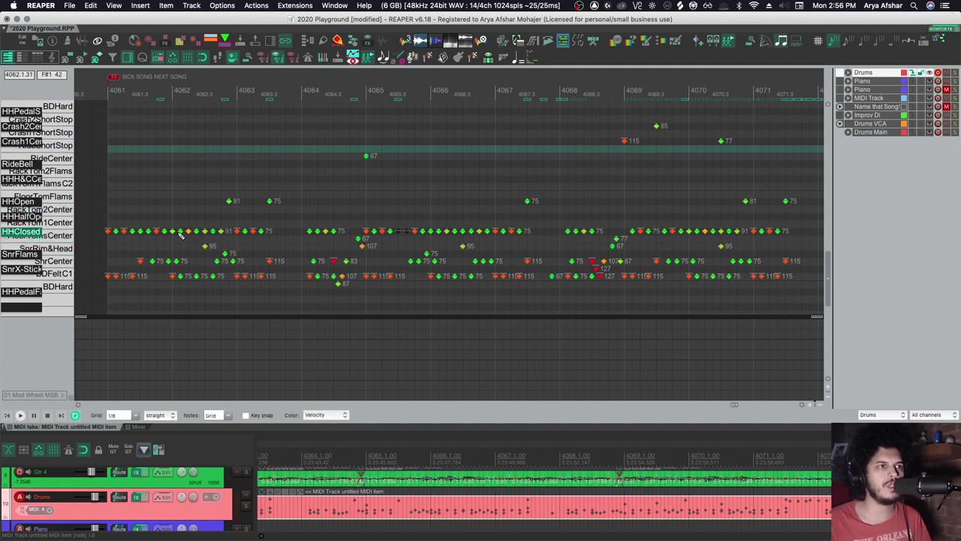
- Toggle the note shape between triangles and diamonds with Ctrl+Shift+T
click(83, 59)
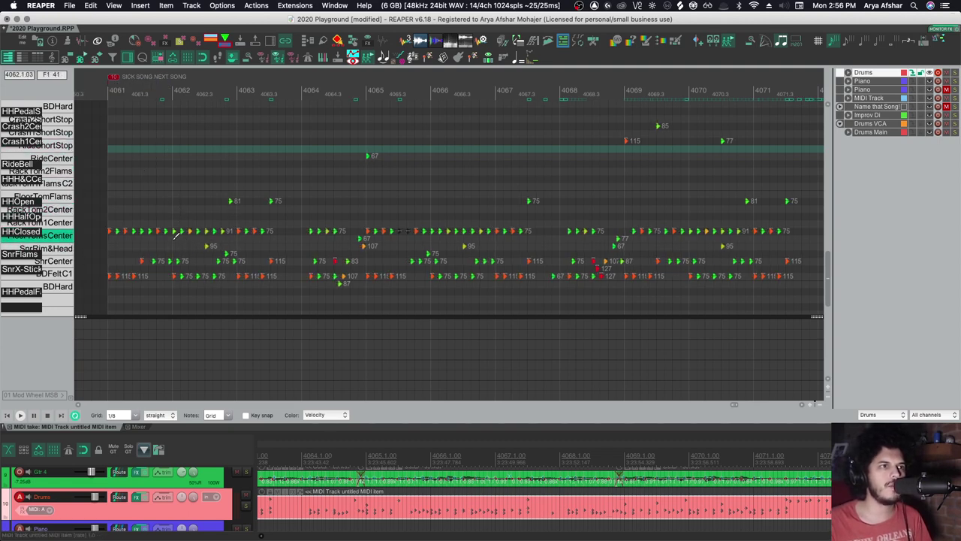
key(ctrl+shift+t)
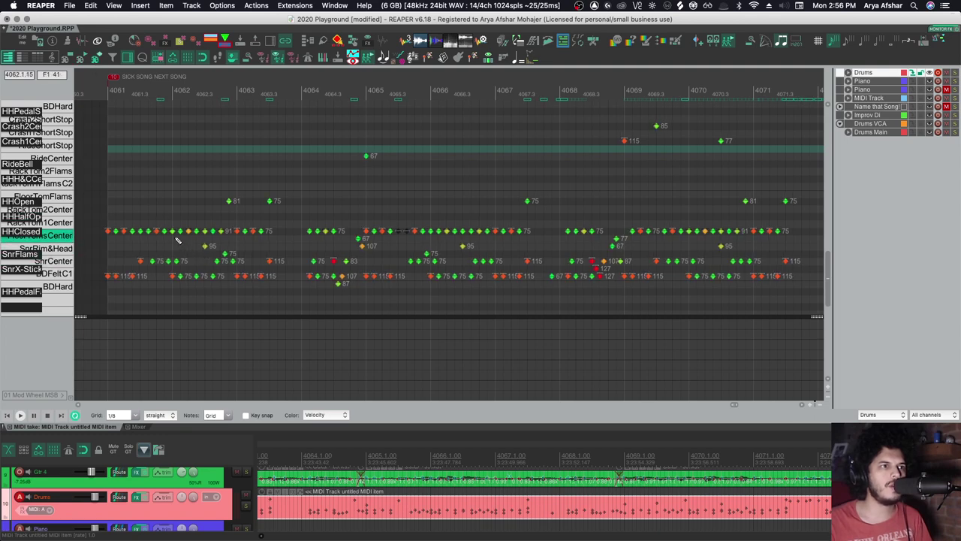
scroll(196, 245, down, 4)
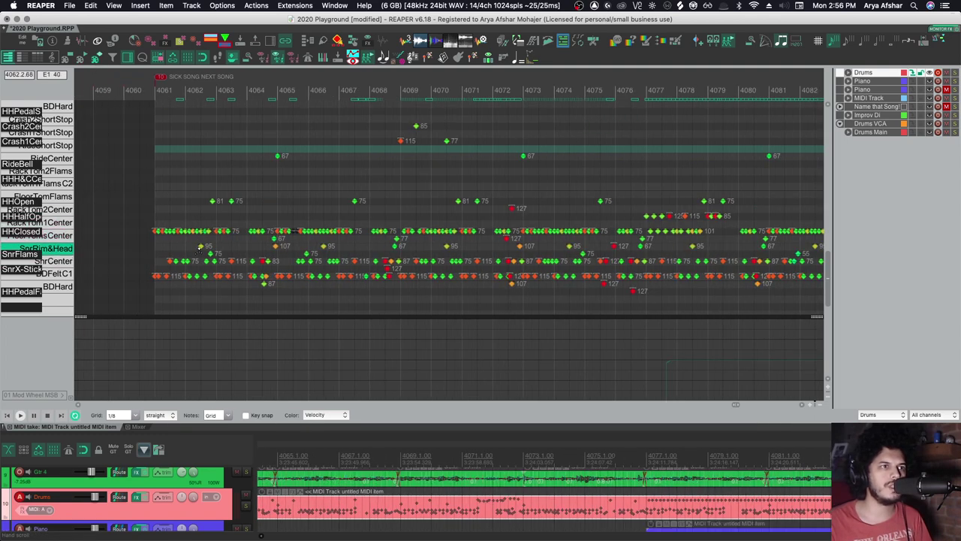
key(ctrl+shift+t)
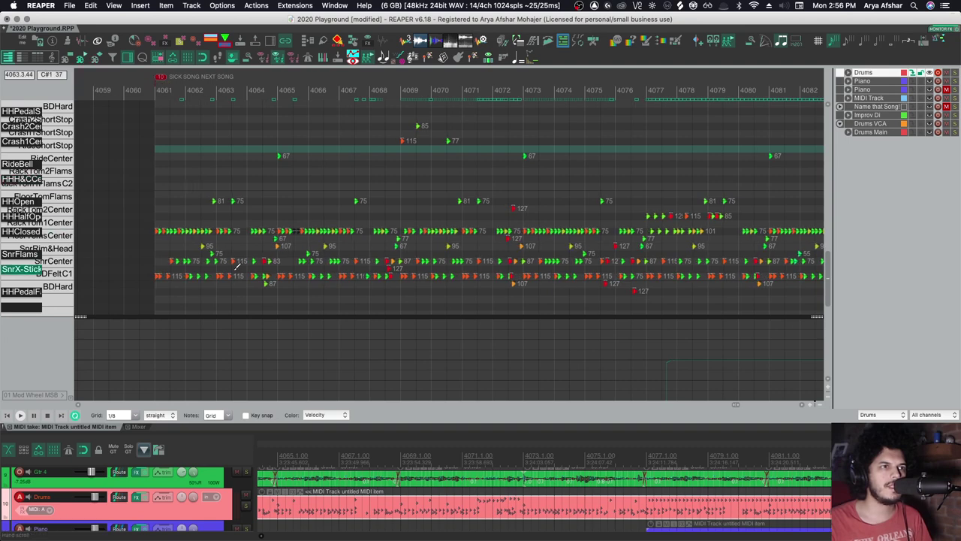
- Reset notes to rectangles, then cycle them through triangles to diamonds
click(67, 59)
scroll(224, 192, up, 5)
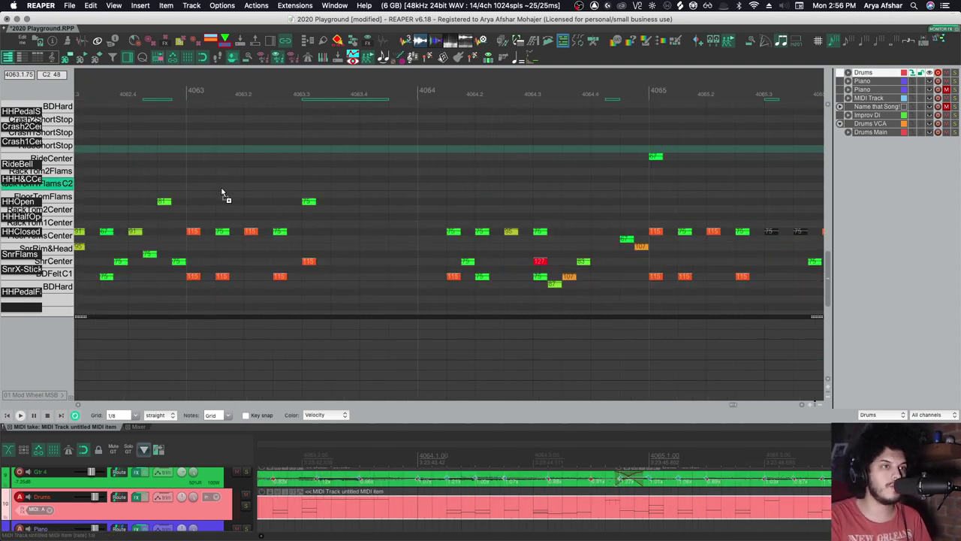
key(super+z)
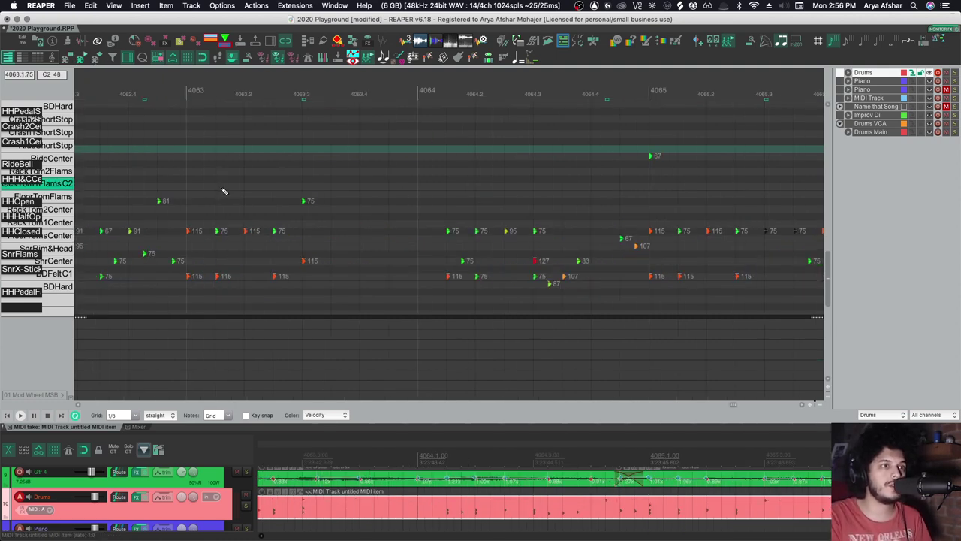
key(super+z)
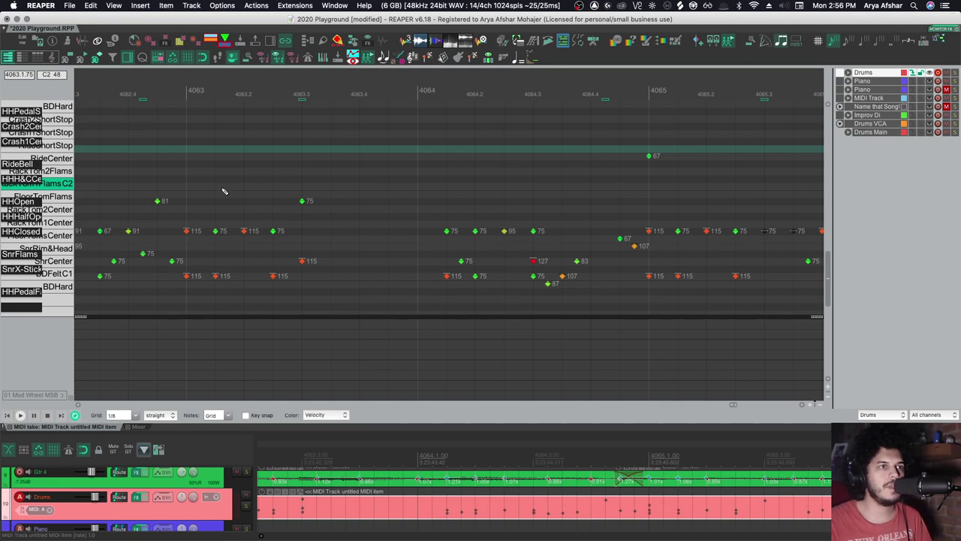
- Open and close the Filter Events window twice, then hide the MIDI track list
click(114, 58)
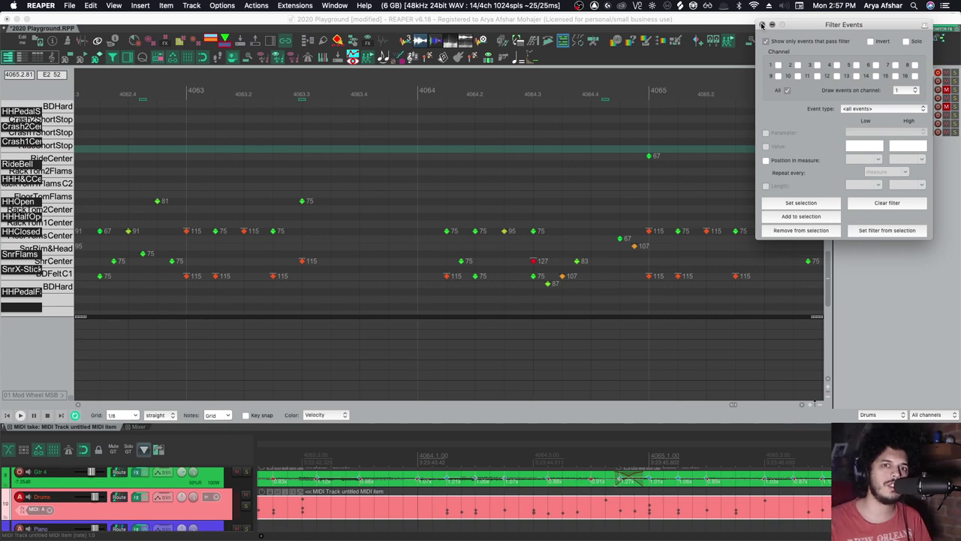
click(761, 25)
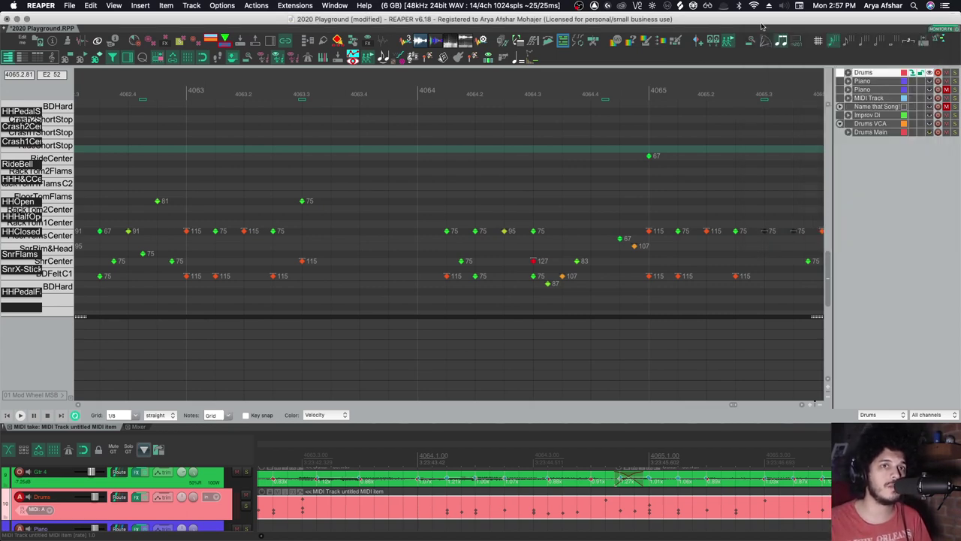
key(super+f)
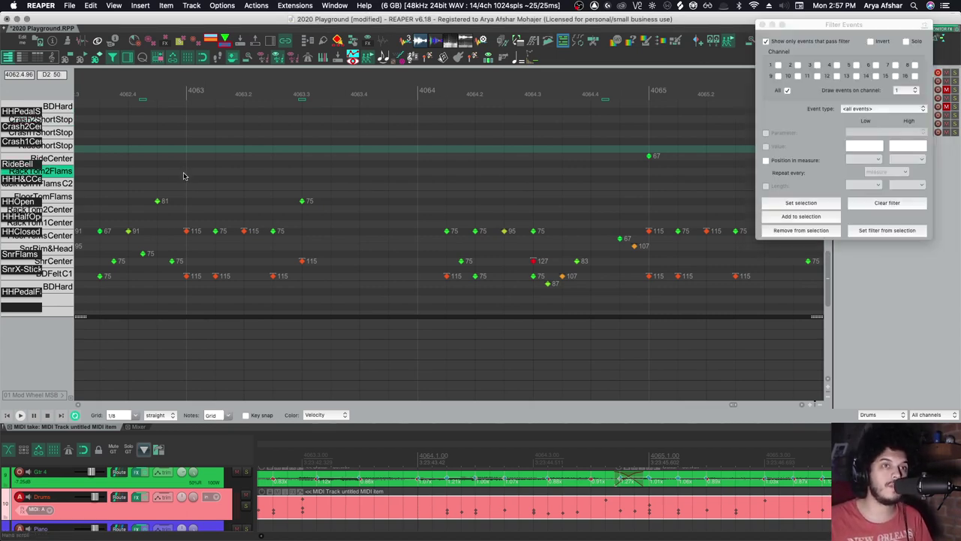
click(762, 25)
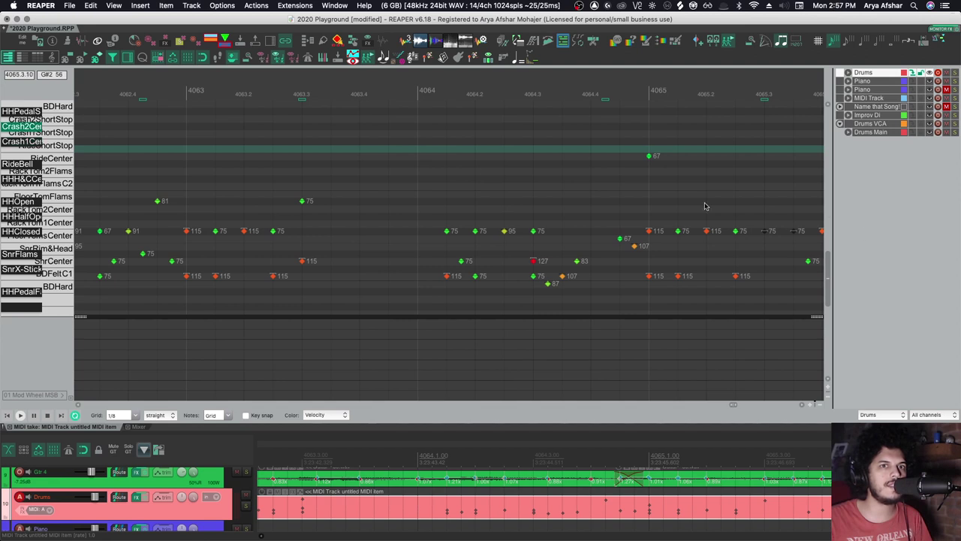
click(128, 59)
- Show the track list, toggle Piano's note visibility and make Piano the edited track
click(128, 58)
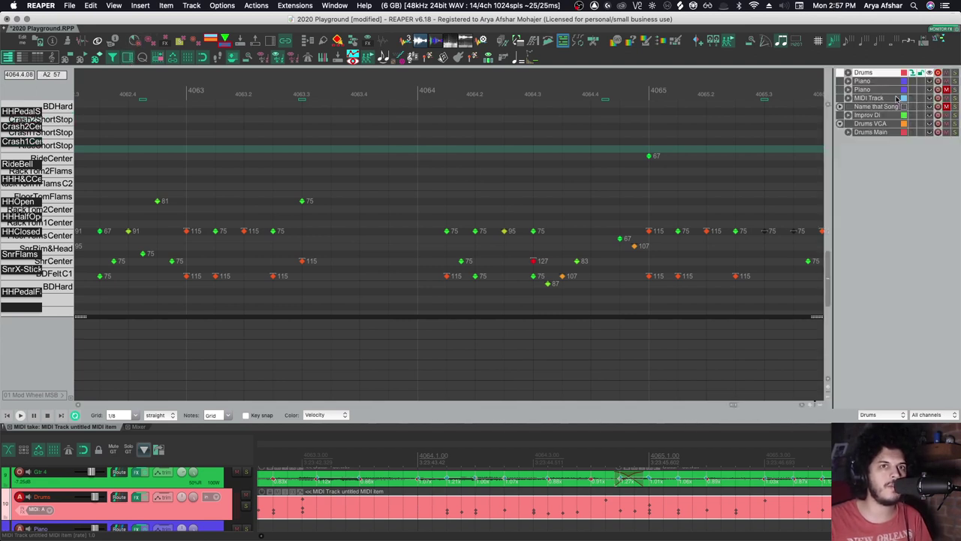
click(863, 80)
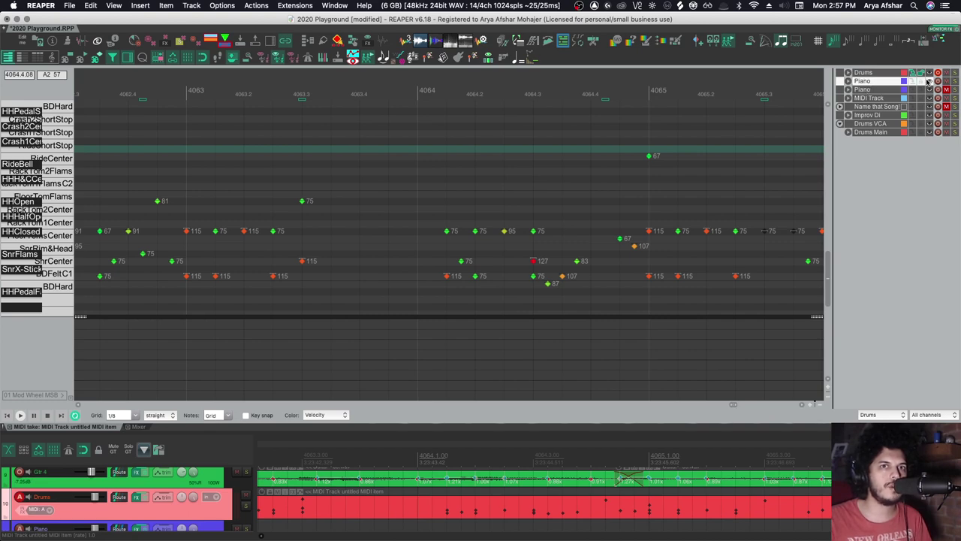
scroll(530, 199, down, 6)
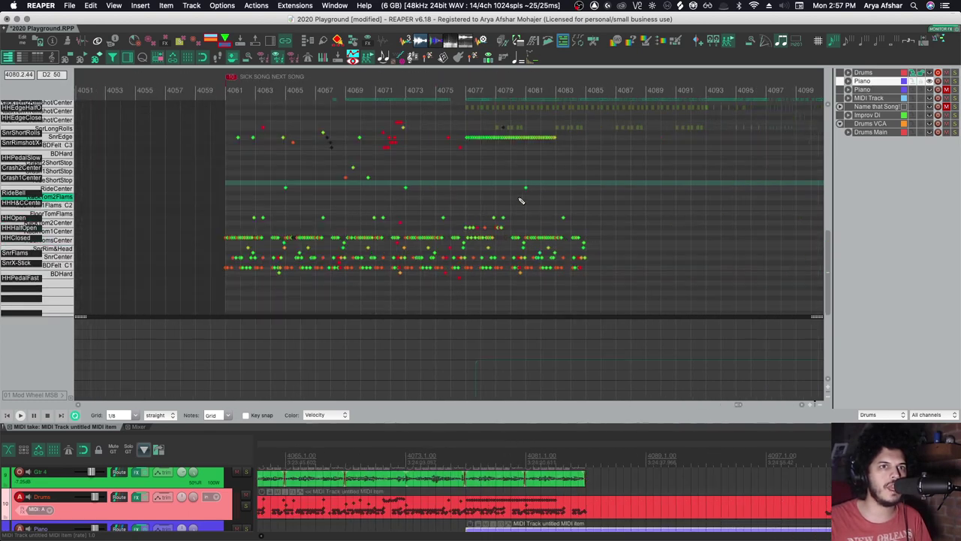
scroll(529, 199, up, 3)
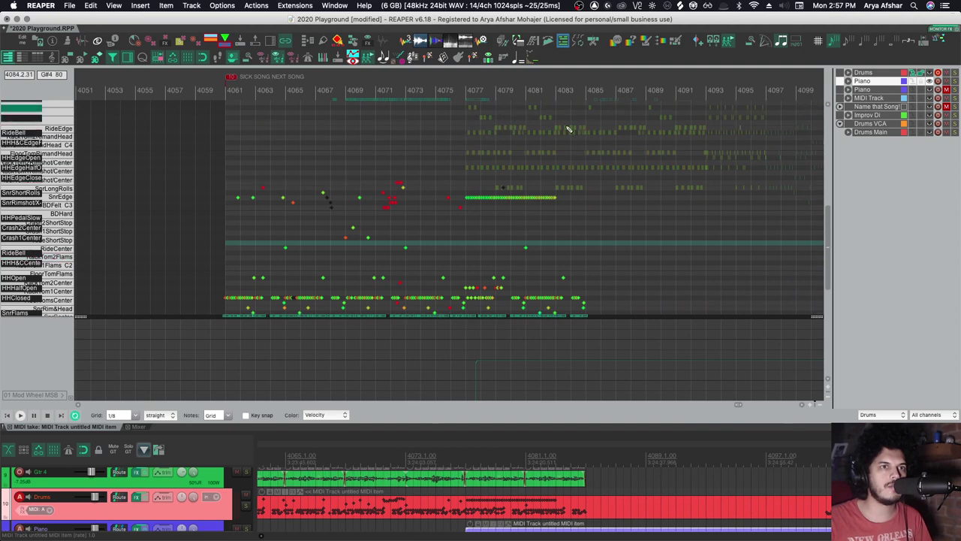
click(930, 81)
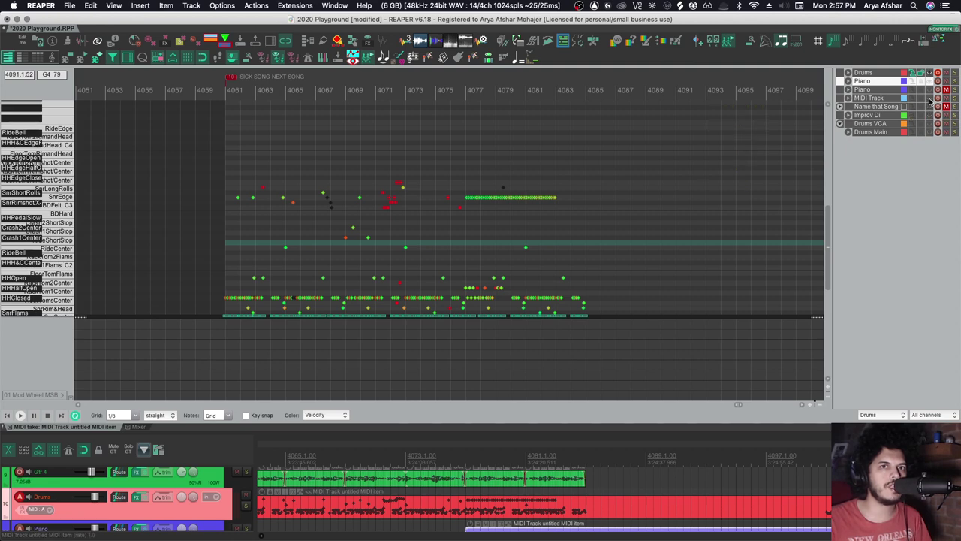
click(912, 81)
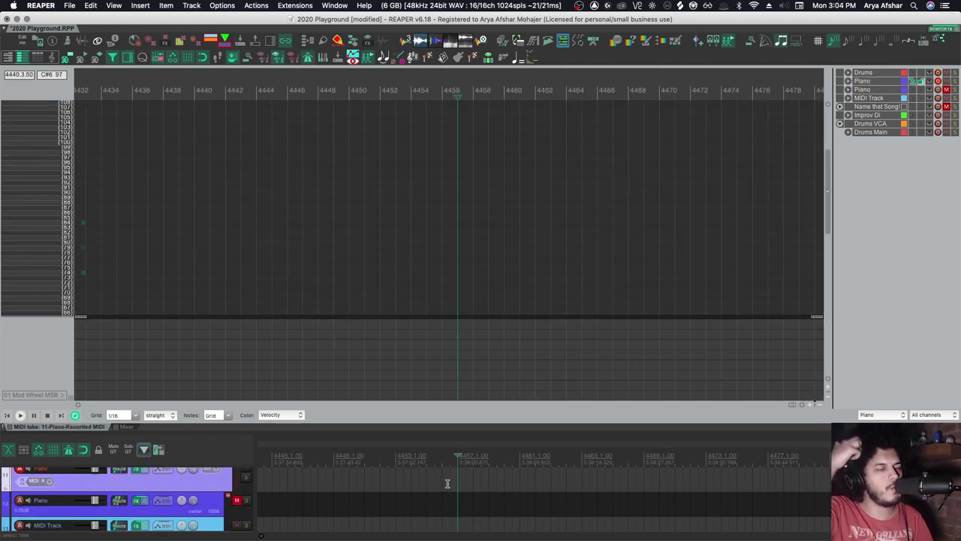
- Record a short piano phrase, stop, and select the new item
key(super+r)
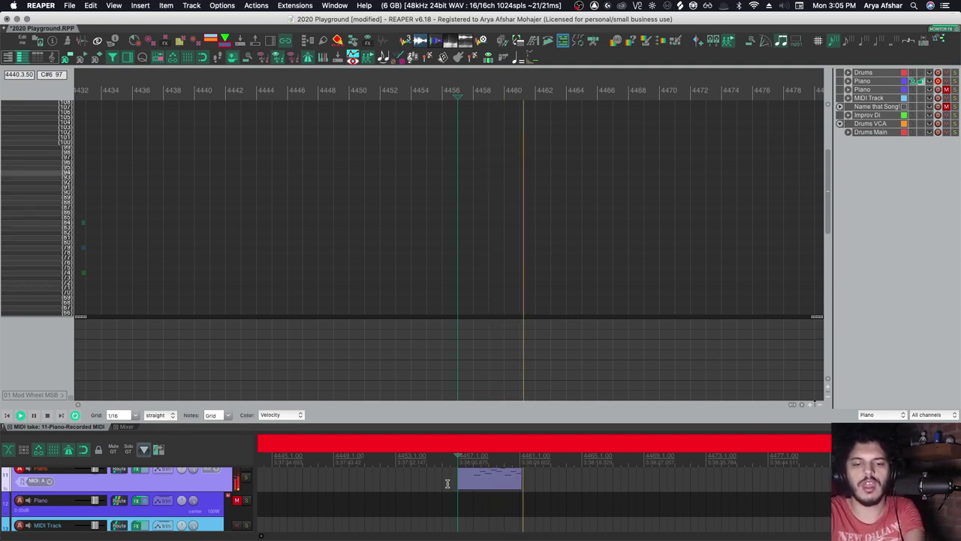
key(space)
click(497, 484)
- Zoom in and set a time selection across the recorded notes
scroll(440, 275, up, 6)
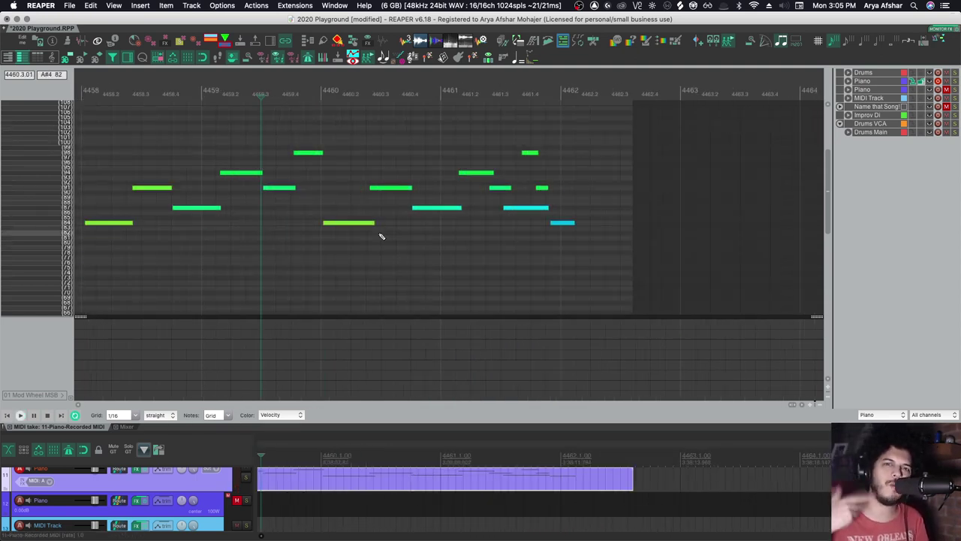
scroll(392, 238, left, 3)
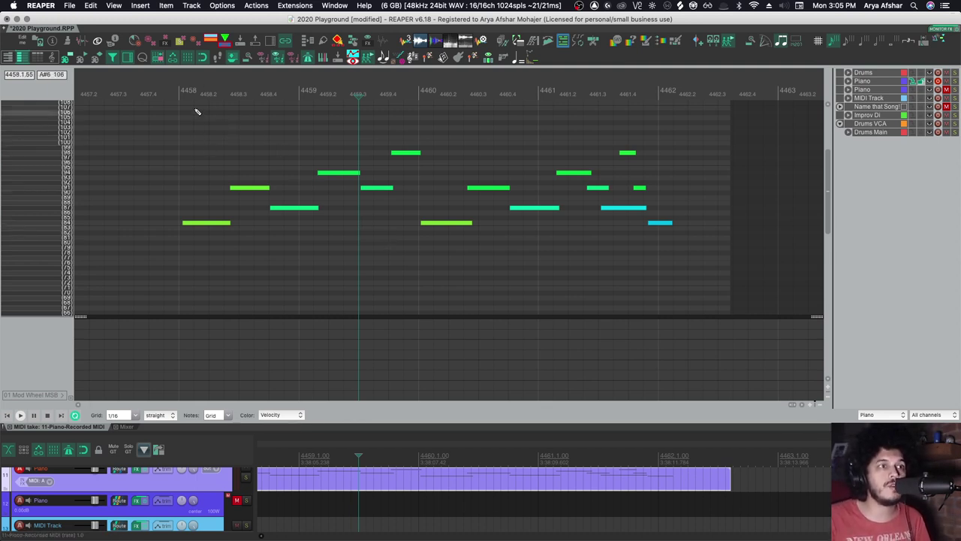
drag(180, 90, 715, 390)
scroll(635, 262, up, 3)
scroll(626, 270, up, 3)
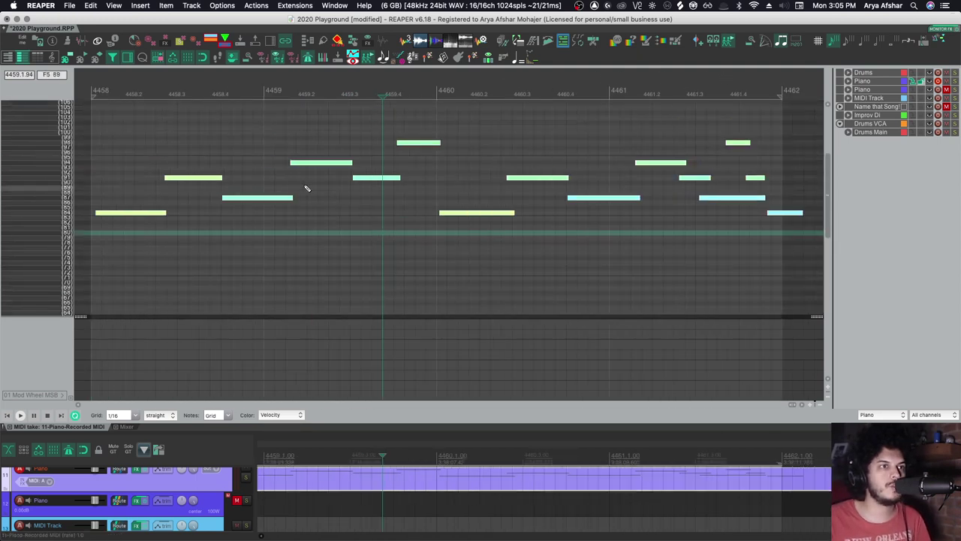
- In Quantize Events, set the grid to 1/8, keep Manual, and quantize position and note length
key(super+q)
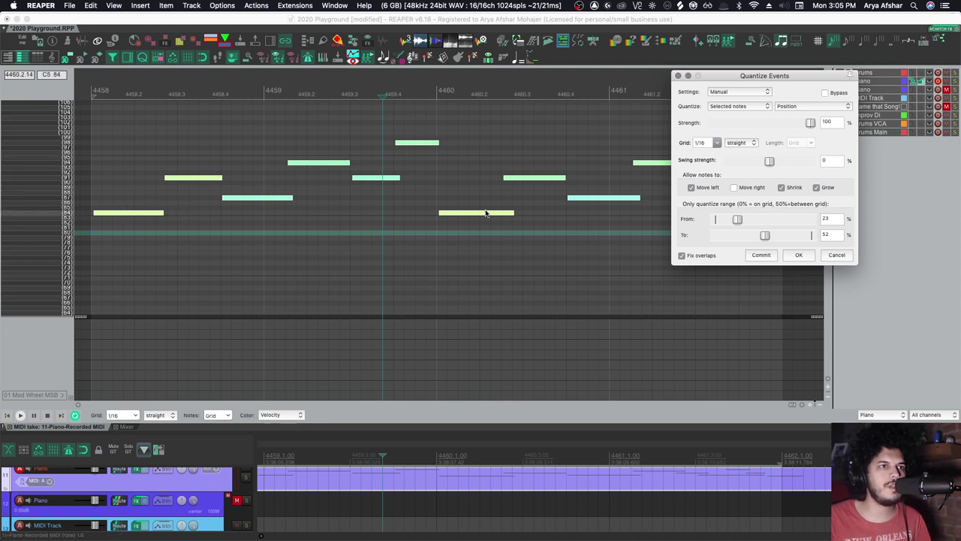
key(])
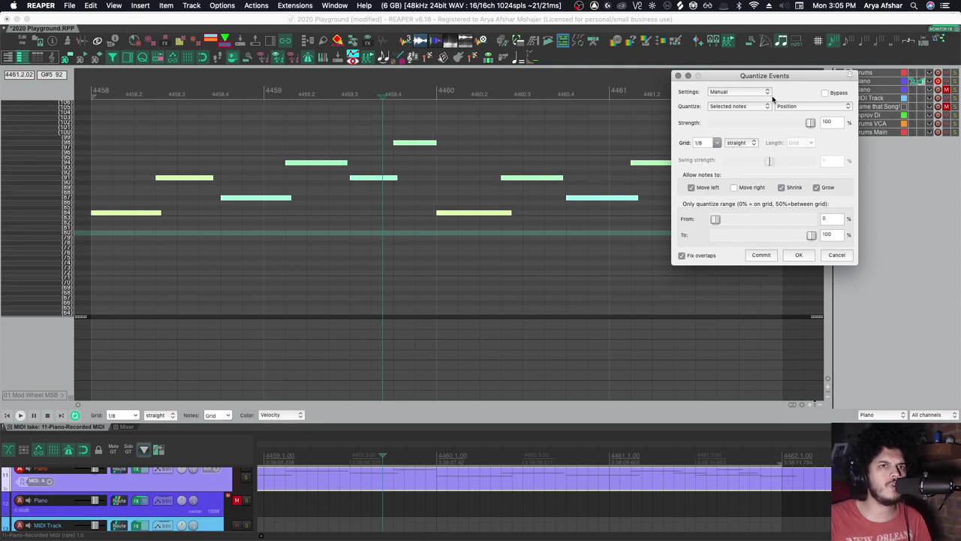
click(746, 93)
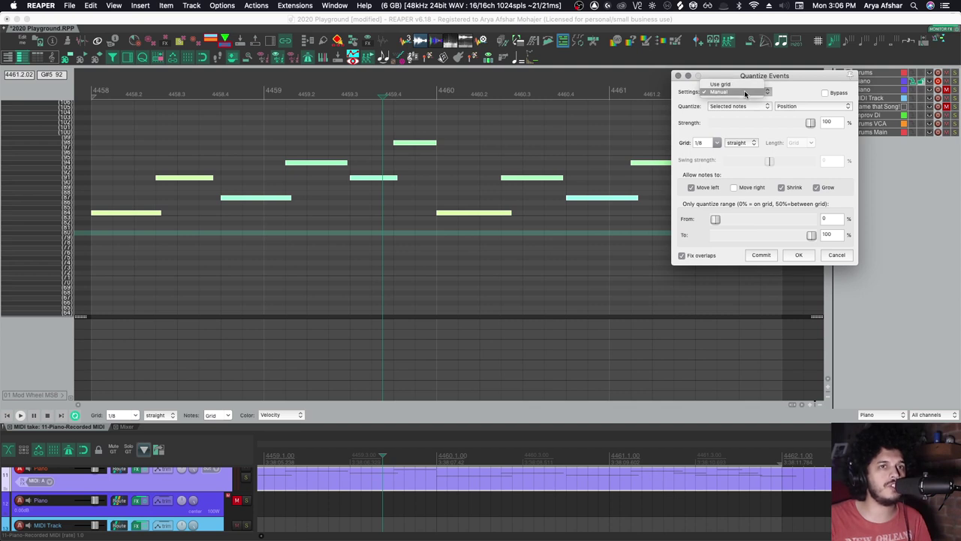
click(740, 85)
click(747, 92)
click(741, 100)
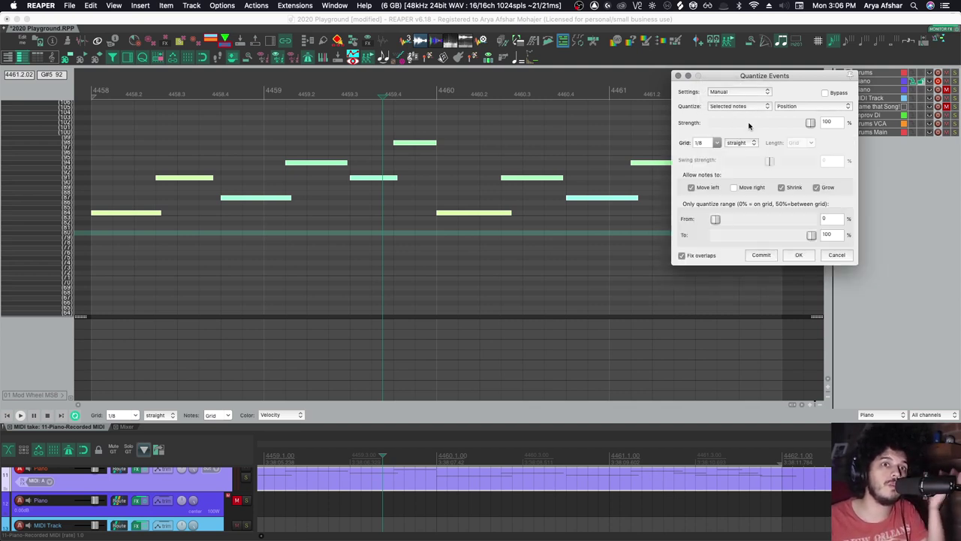
click(802, 106)
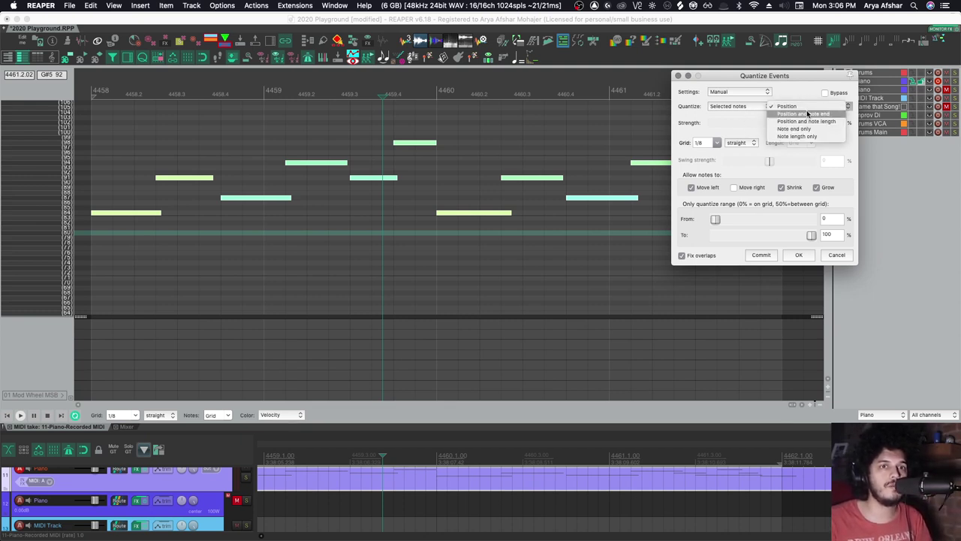
click(822, 151)
click(811, 105)
click(803, 121)
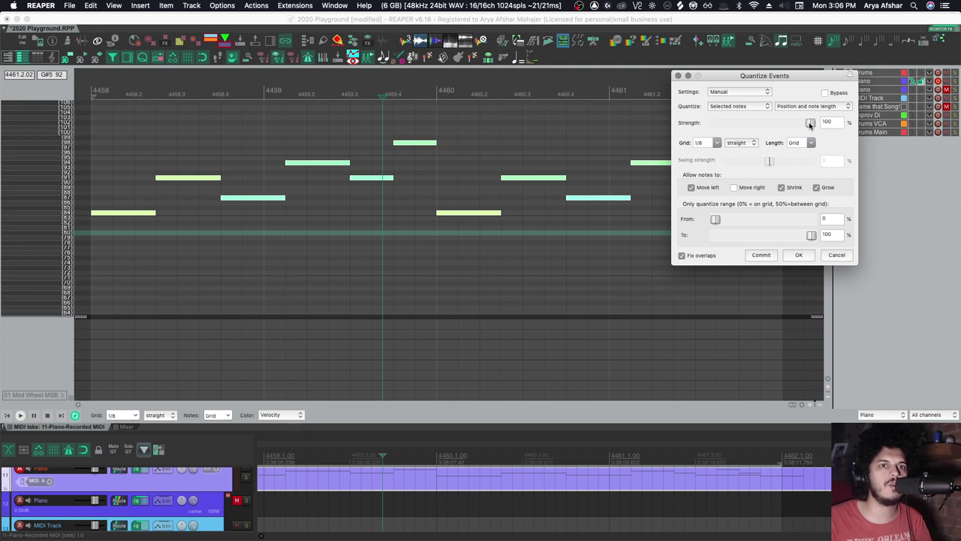
- Try lower quantize strength, restore 100%, and apply the quantize to the notes
drag(810, 123, 763, 122)
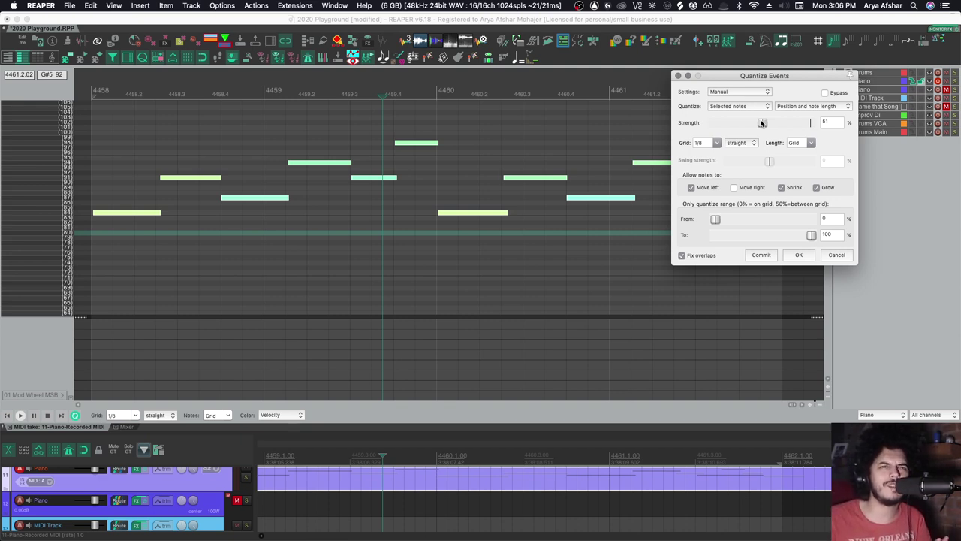
drag(762, 123, 869, 132)
scroll(343, 218, down, 3)
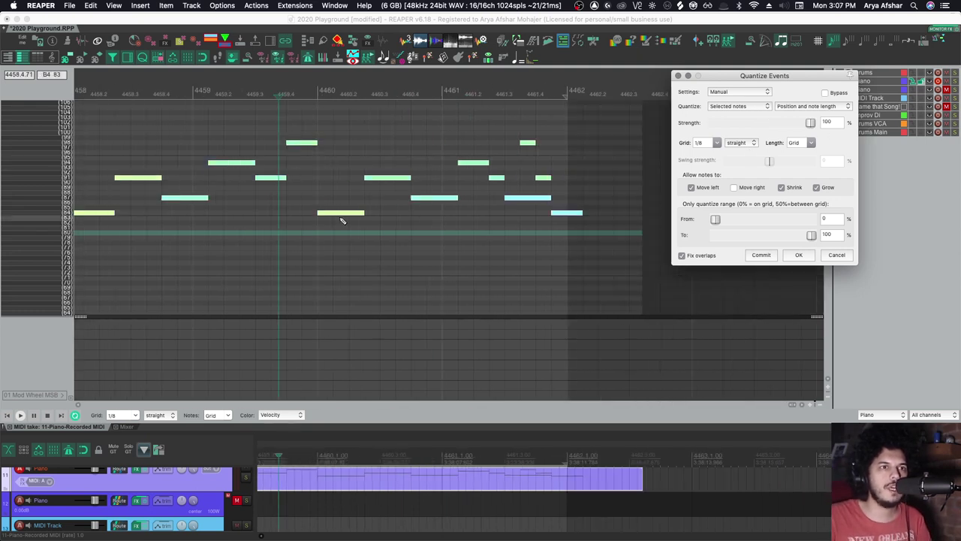
scroll(350, 216, left, 2)
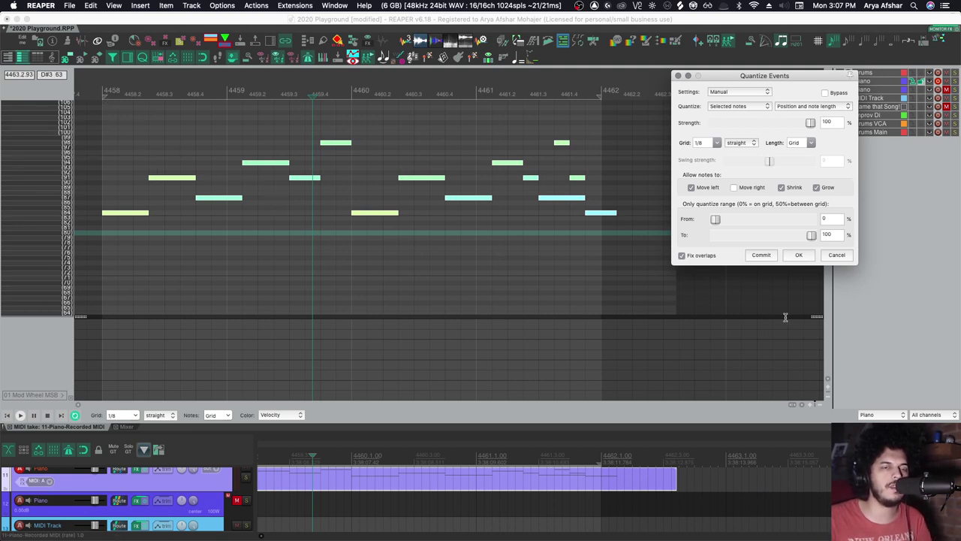
click(837, 256)
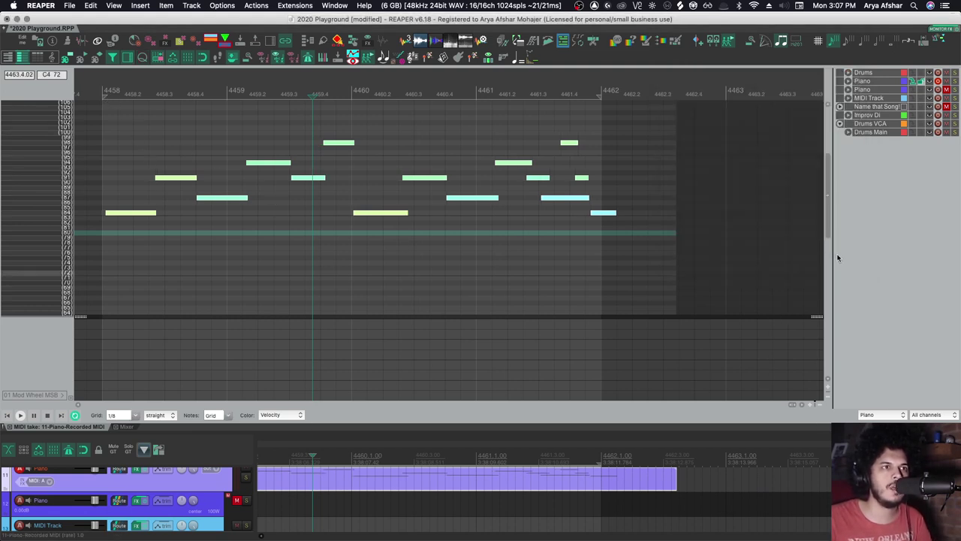
key(q)
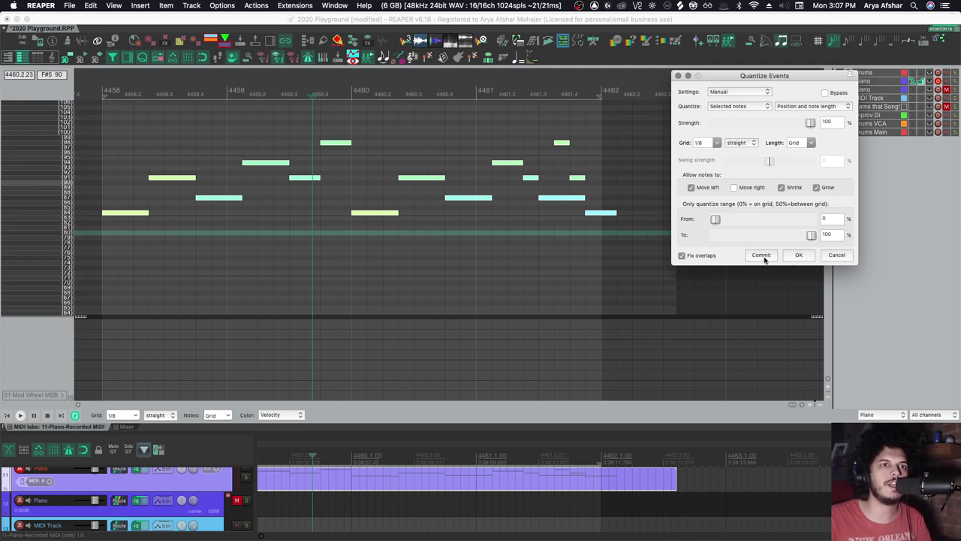
click(799, 255)
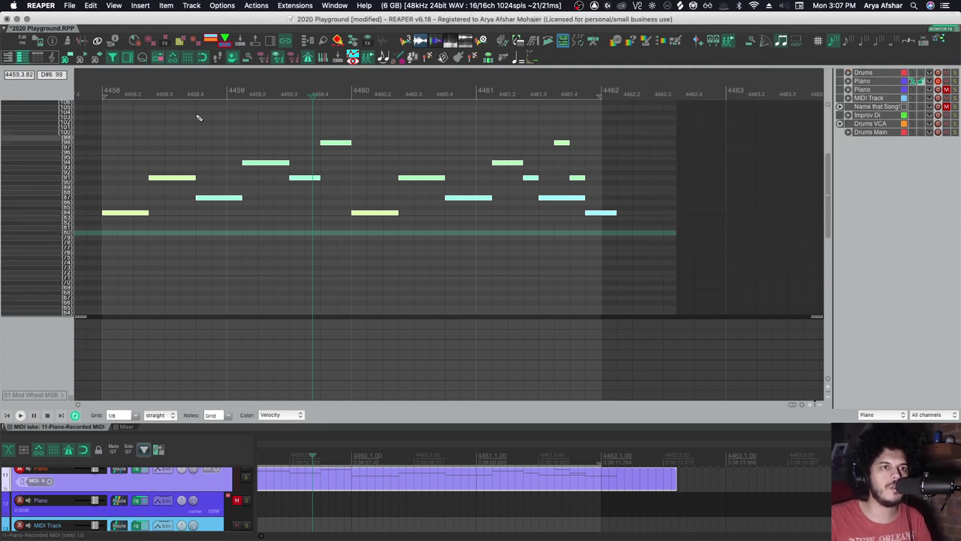
- Play back the quantized notes, then stop and briefly reopen the quantize dialog
key(space)
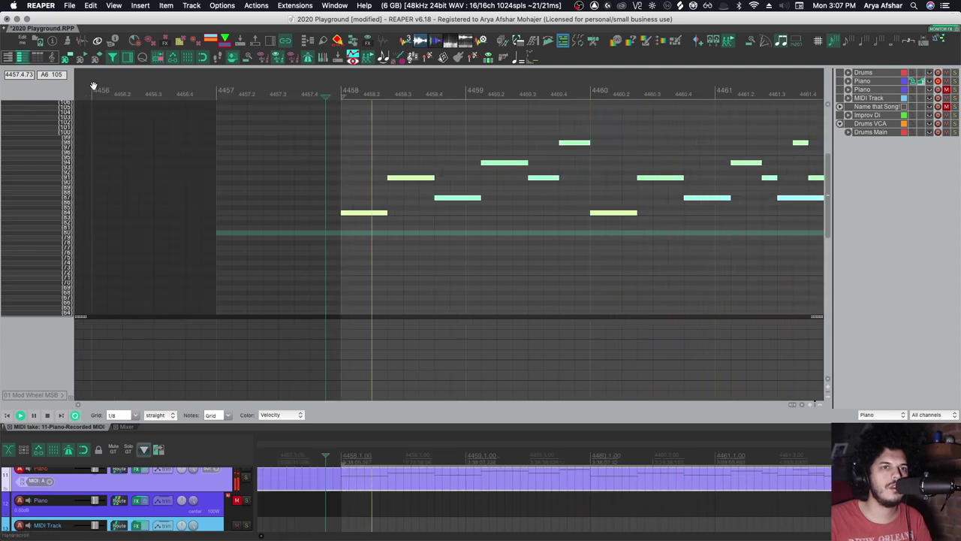
key(space)
key(super+q)
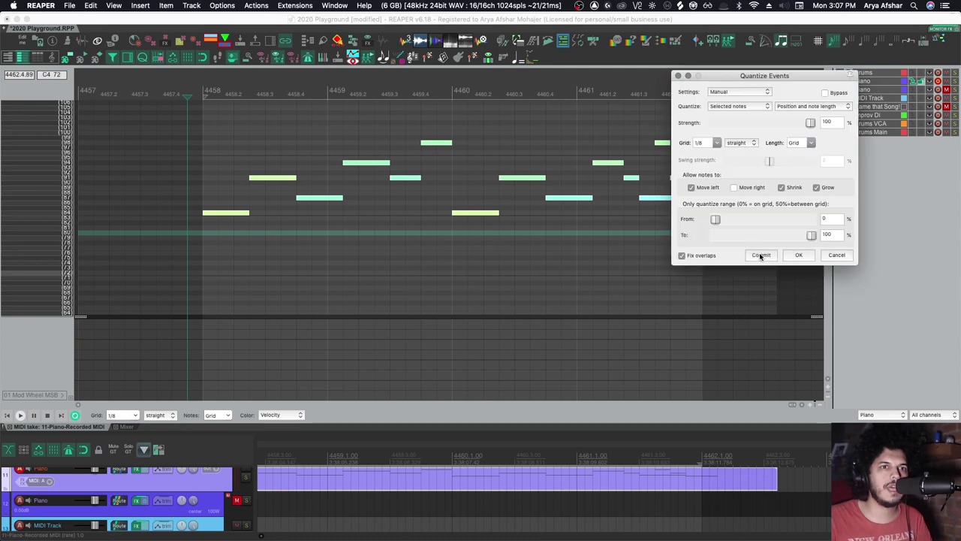
click(793, 253)
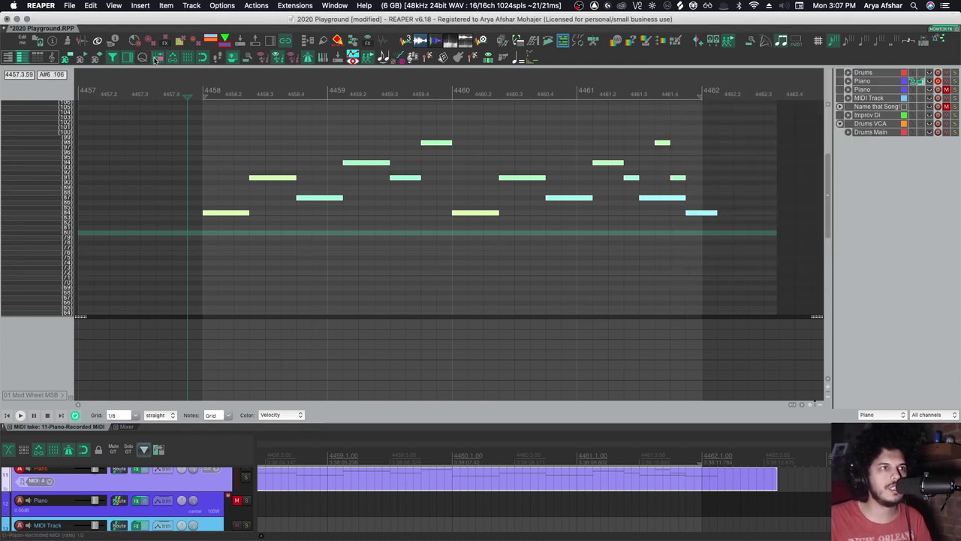
scroll(177, 95, down, 3)
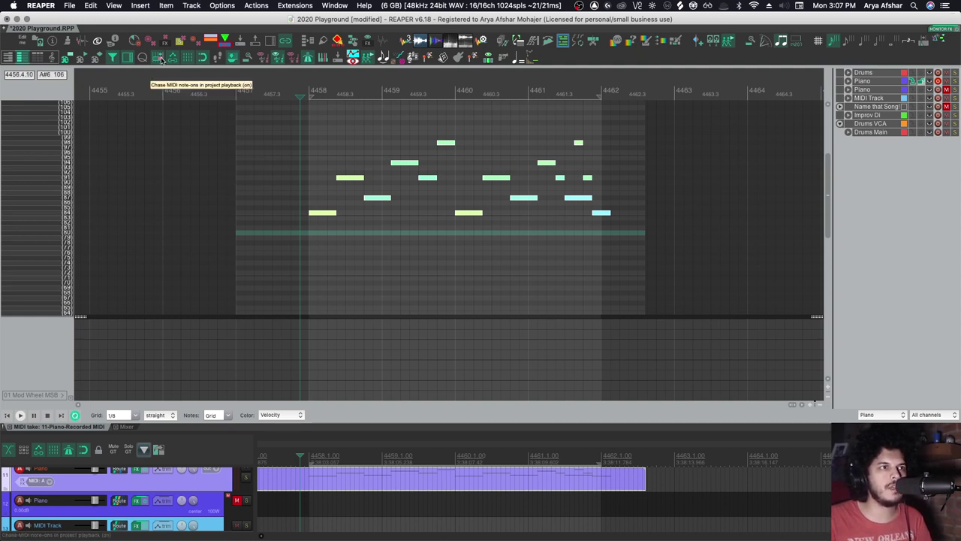
- Play the piano part from bar 4458 with its rows shown as a piano keyboard
scroll(339, 229, up, 5)
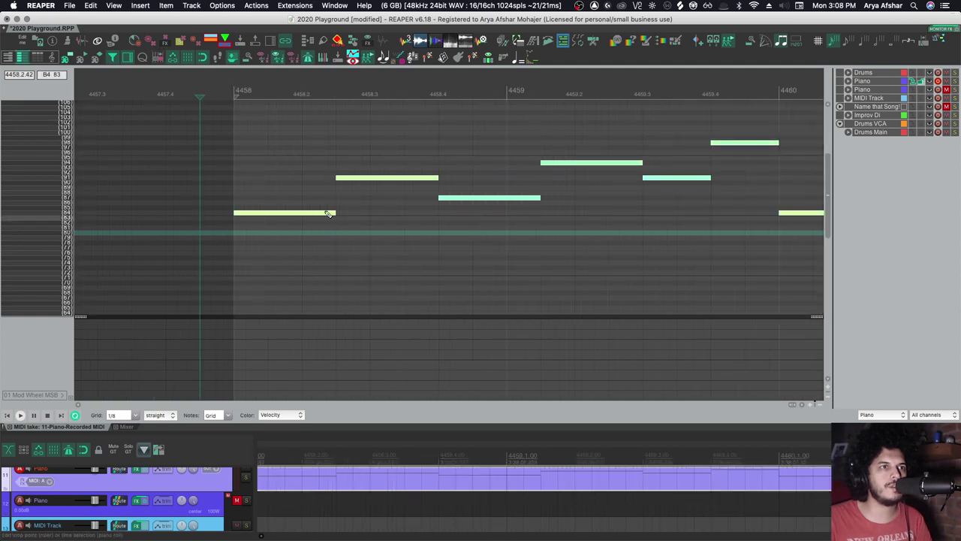
click(264, 90)
key(space)
key(space)
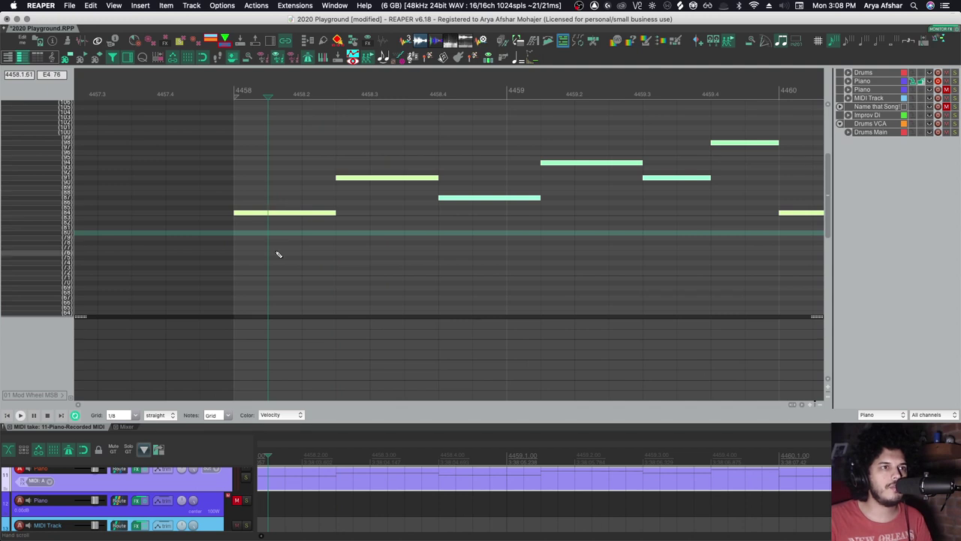
key(space)
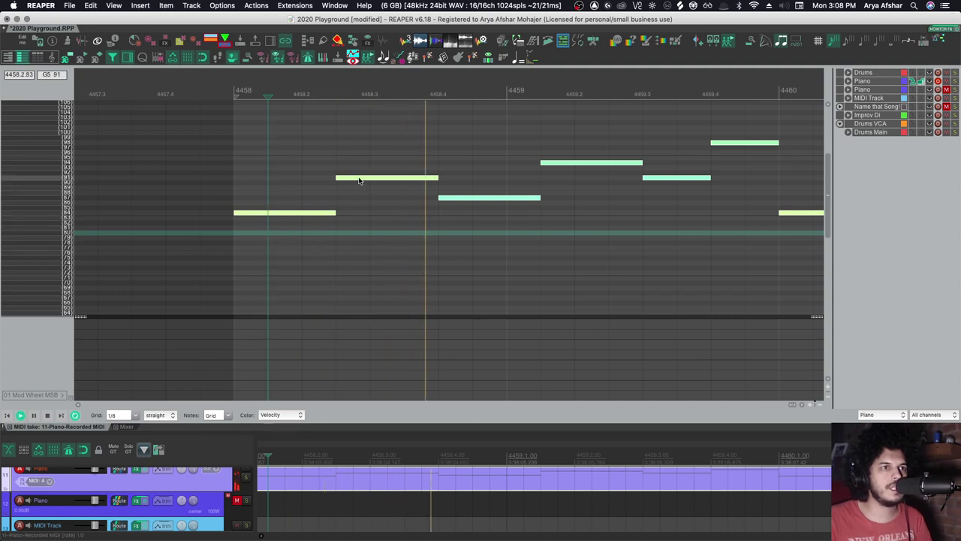
key(space)
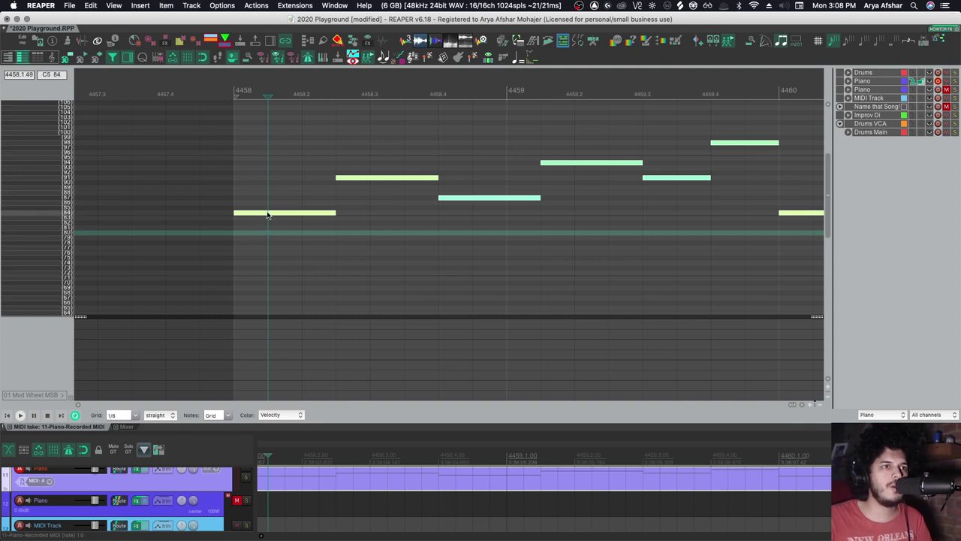
click(7, 58)
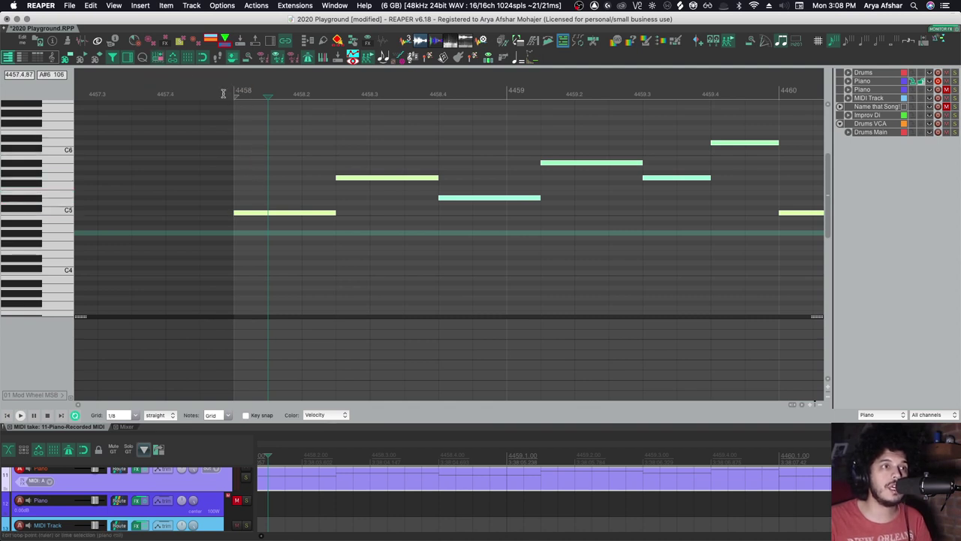
key(space)
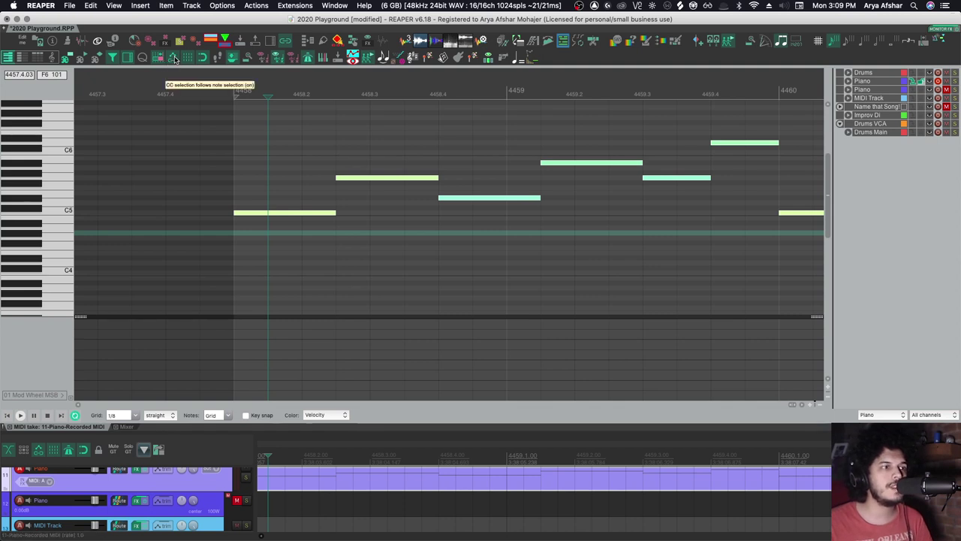
- Select, delete and undo drum note groups with shortcuts and a marquee selection including CCs
scroll(203, 521, down, 3)
scroll(296, 509, down, 5)
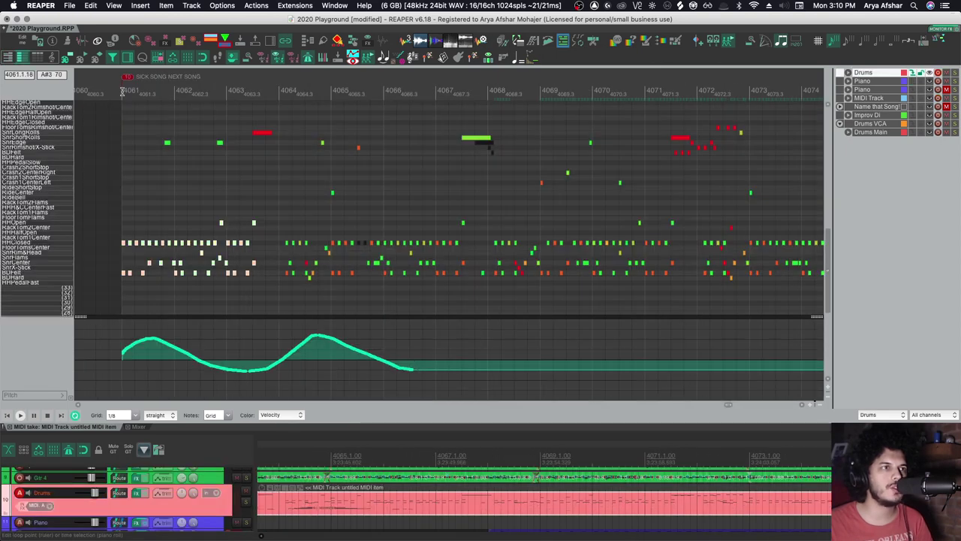
key(ctrl+Right)
key(ctrl+Left)
key(Delete)
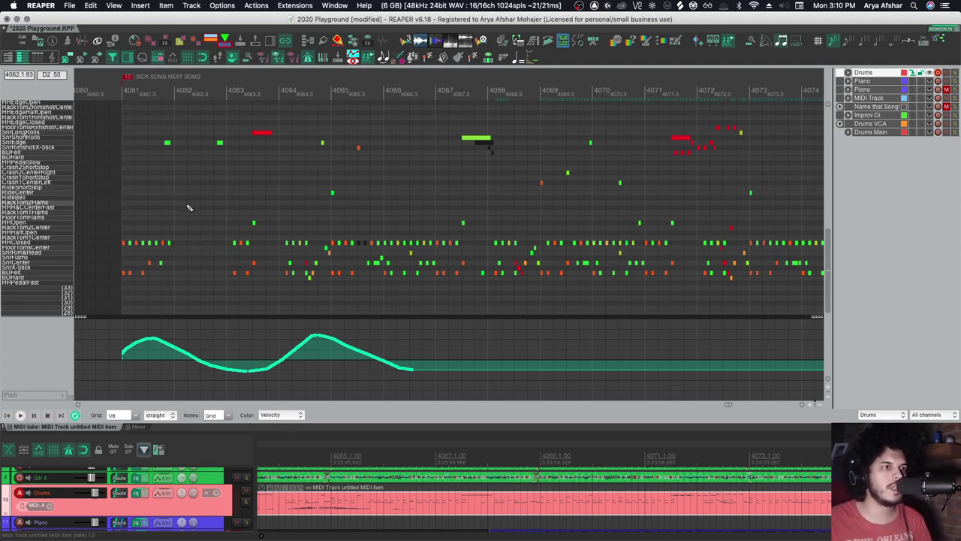
key(ctrl+z)
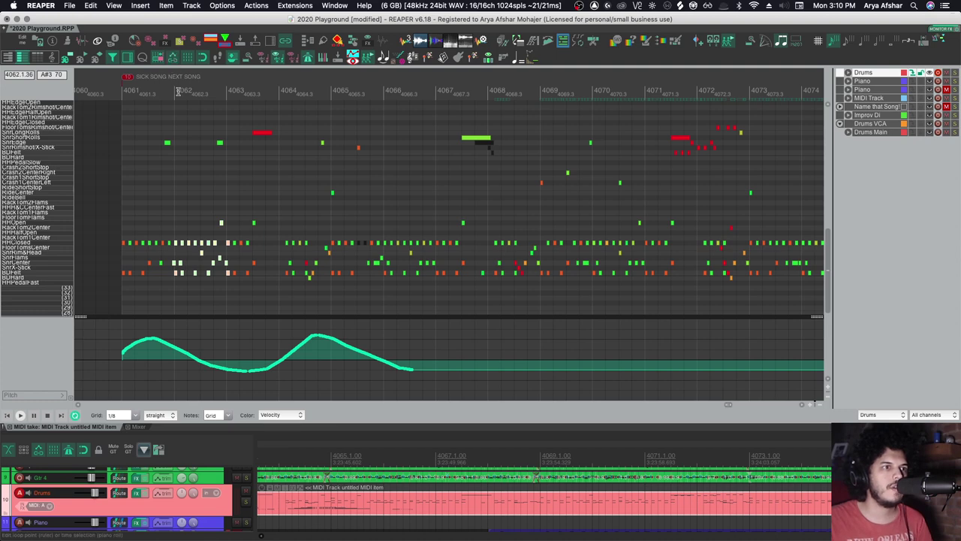
drag(206, 204, 273, 292)
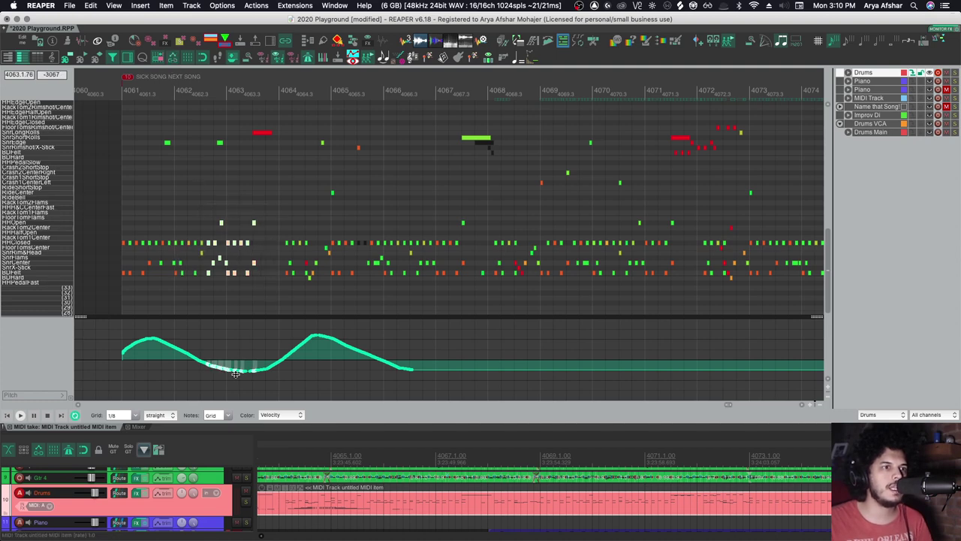
scroll(239, 370, up, 4)
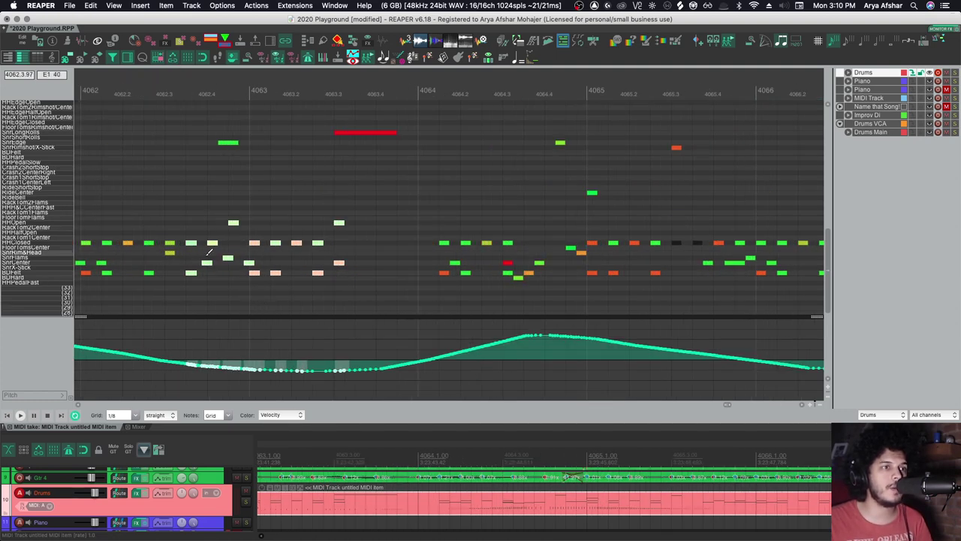
key(Delete)
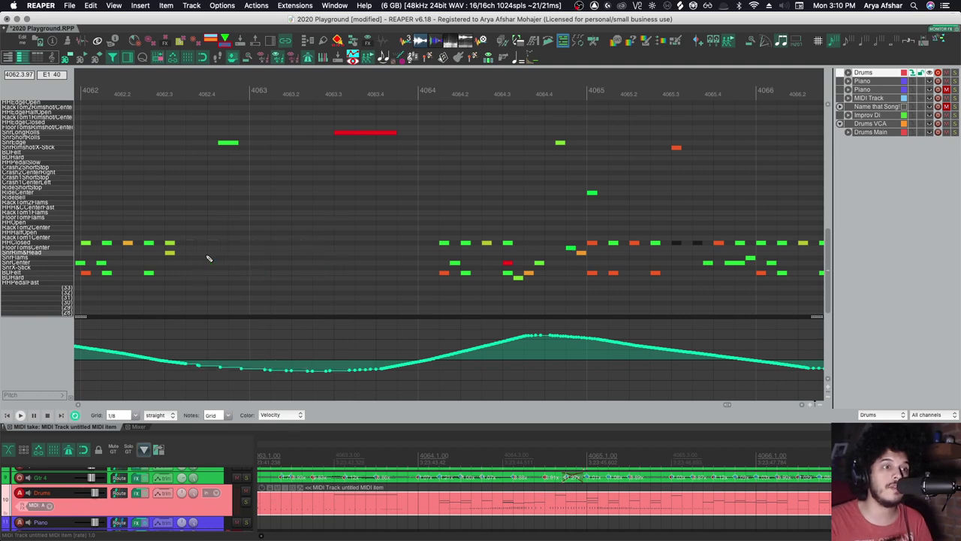
key(super+z)
- Add a new drum note near bar 4063 and hide the editor grid
scroll(210, 259, down, 4)
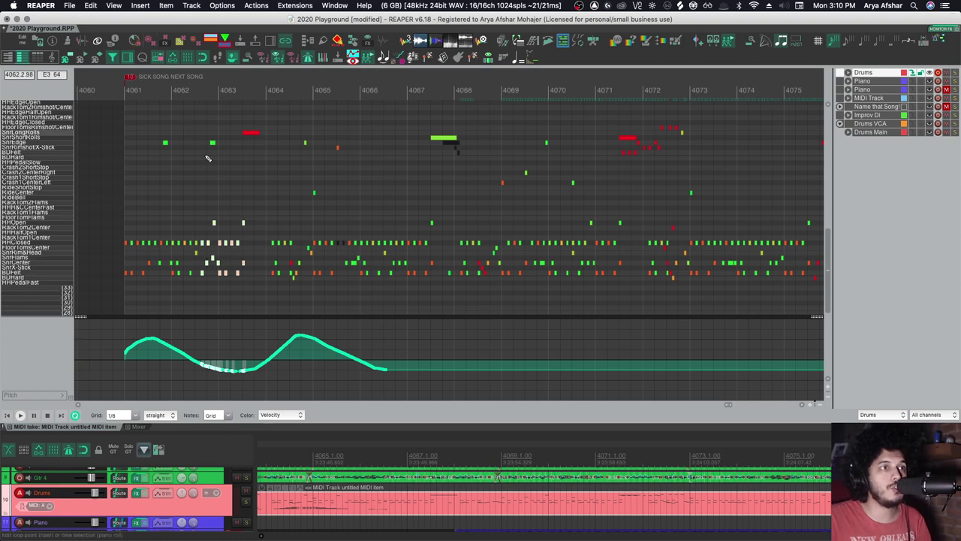
click(243, 223)
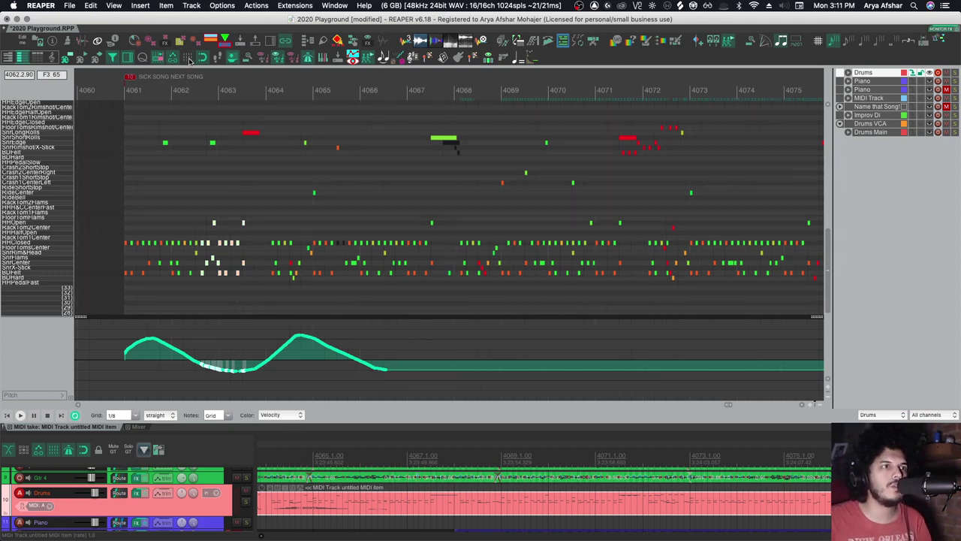
click(188, 60)
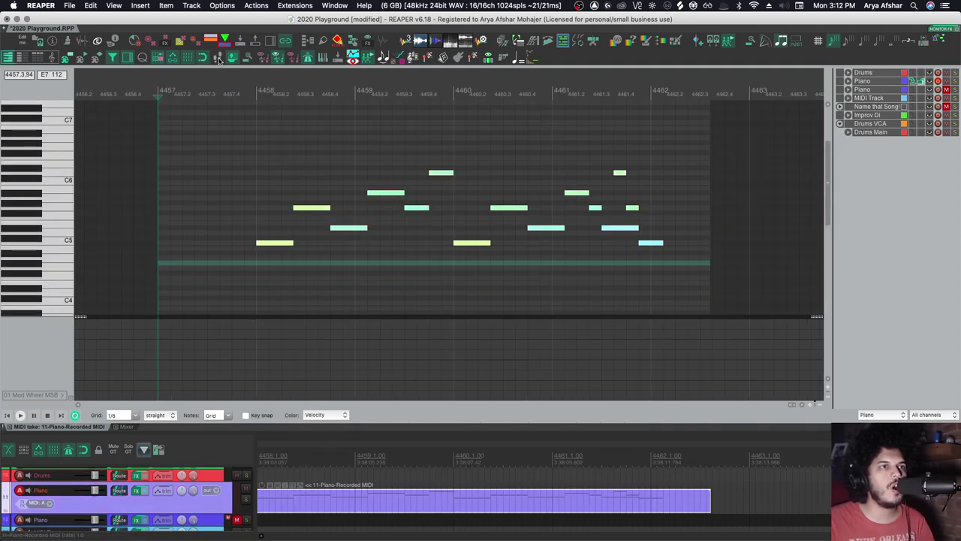
- Step-record a run of notes at bar 4457 from all MIDI inputs, undoing unwanted steps
click(219, 57)
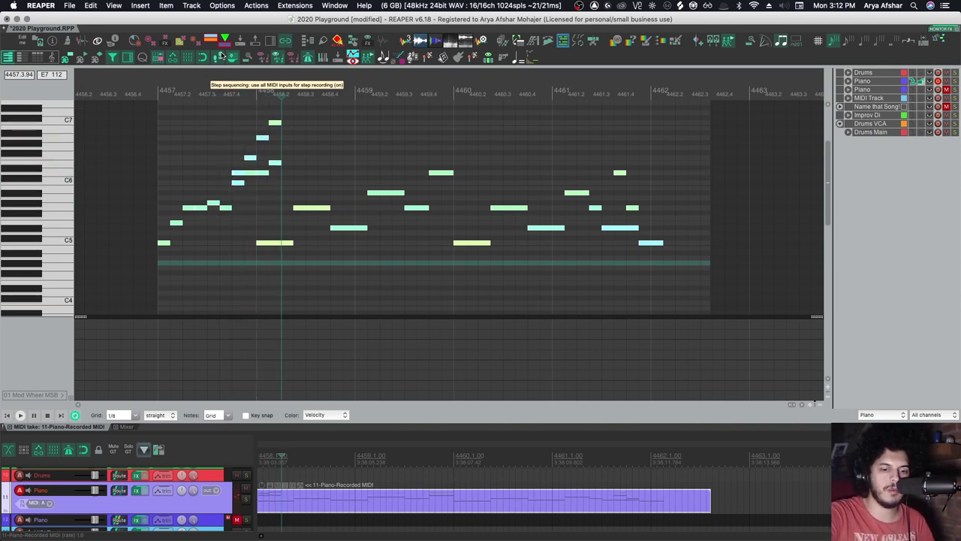
click(155, 94)
key(super+z)
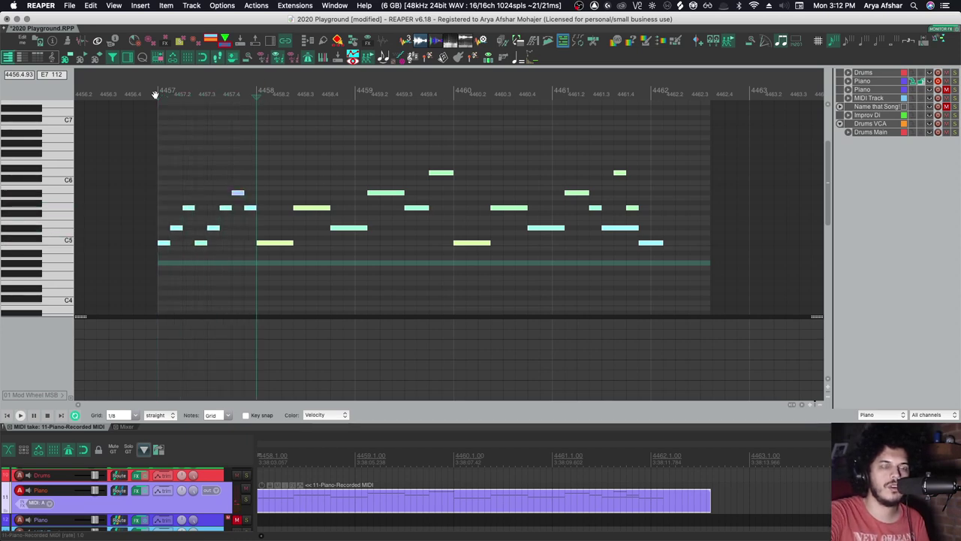
- Undock the MIDI editor into its own window and dock it back, twice
click(232, 58)
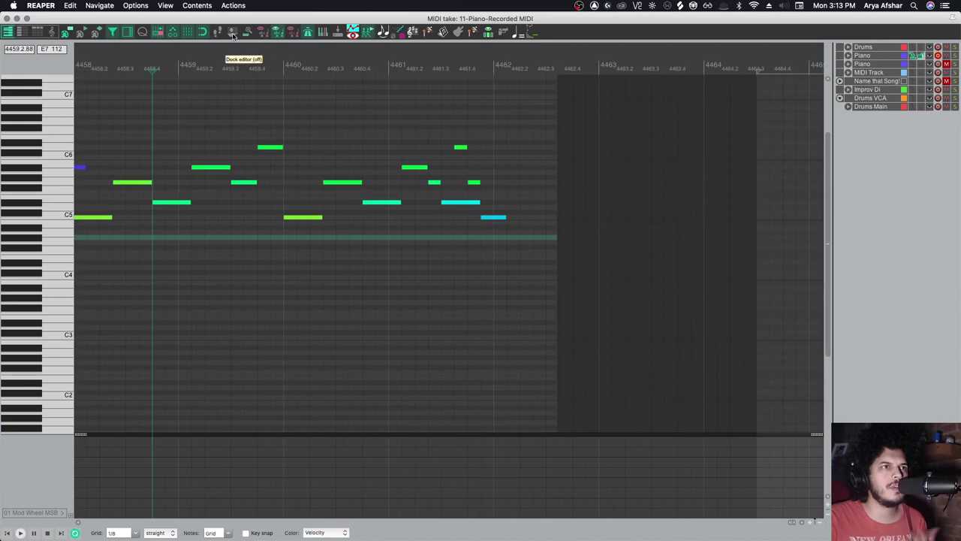
click(234, 36)
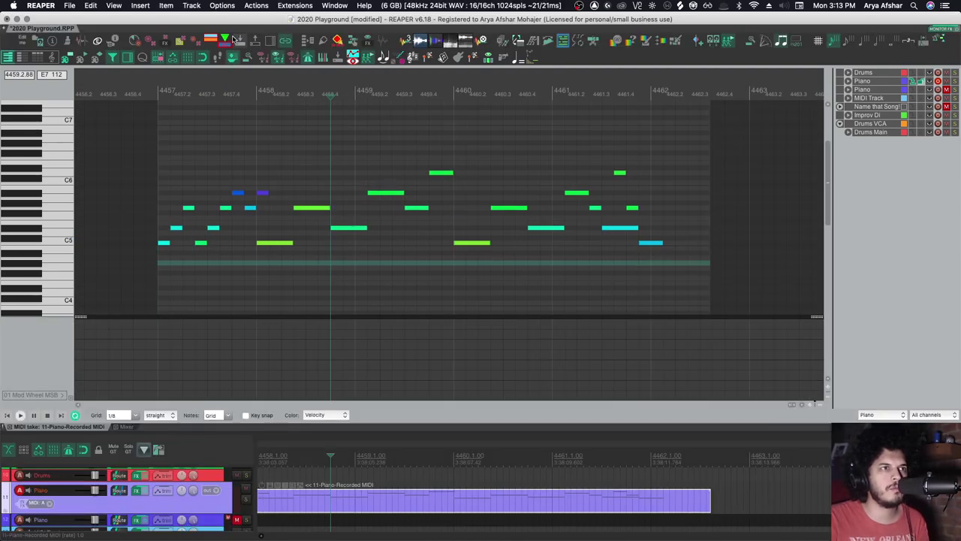
click(235, 60)
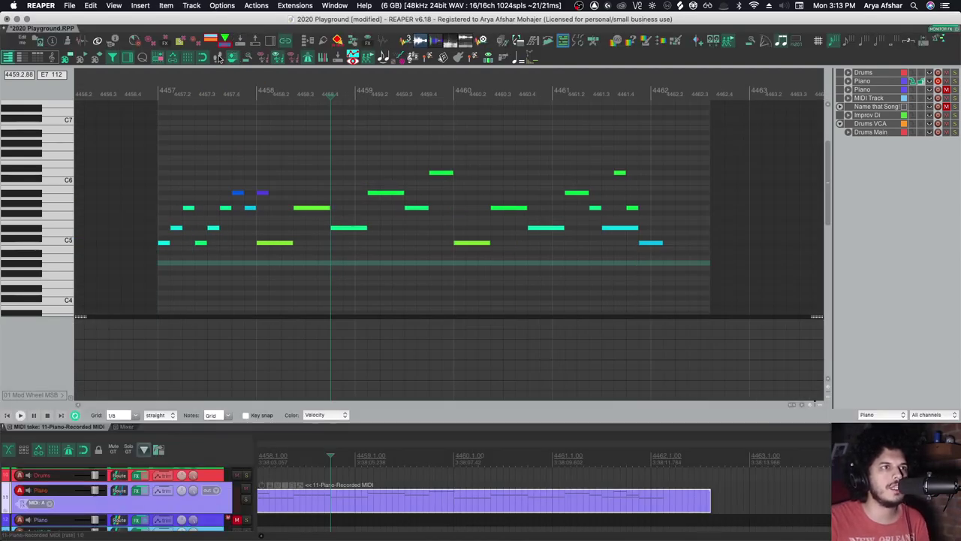
click(232, 33)
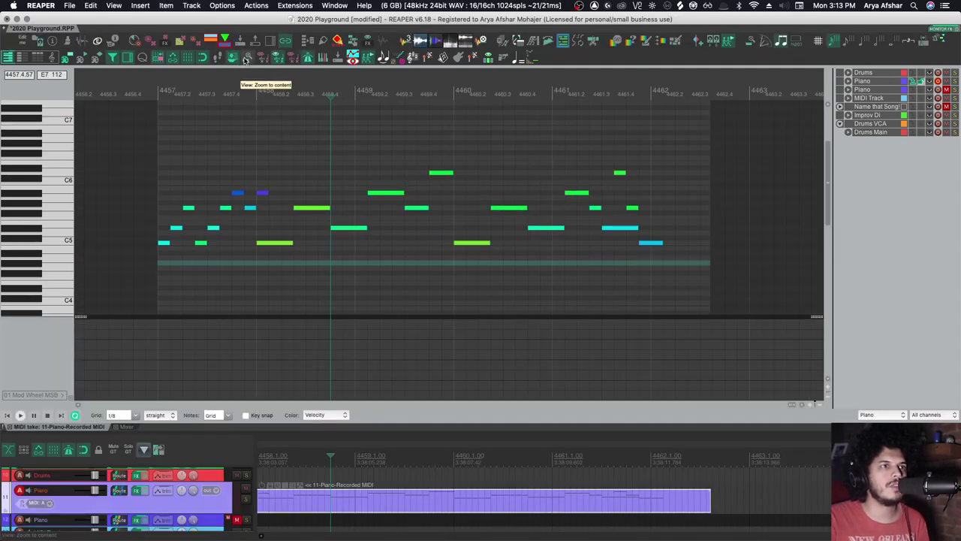
- Zoom the MIDI editor to fit all of the drum part's notes
click(248, 59)
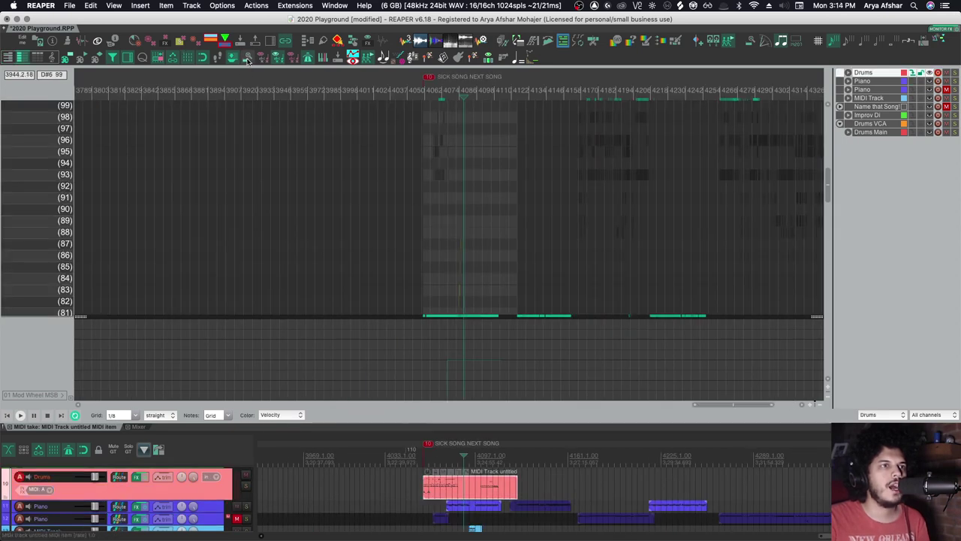
click(248, 59)
scroll(294, 223, up, 3)
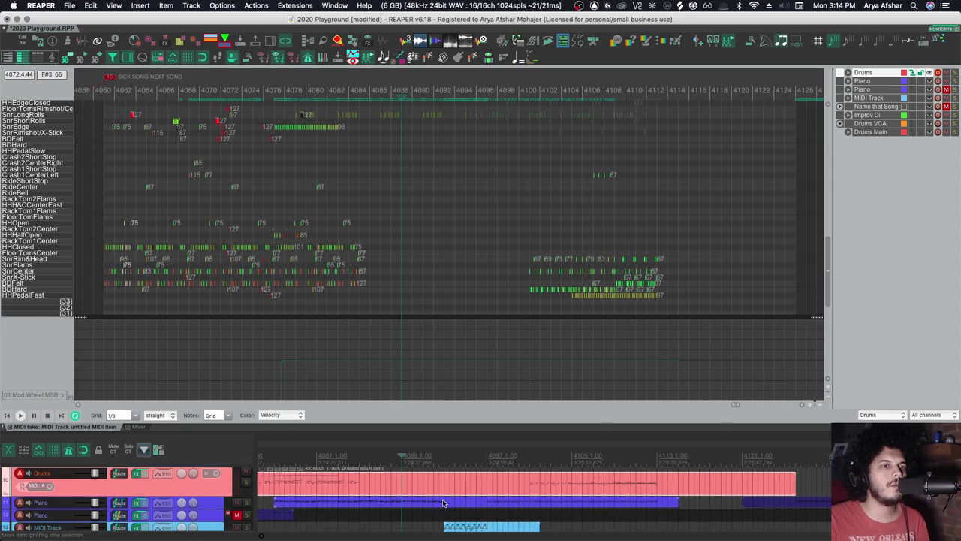
- Open the MIDI Track item, hide its unused note rows, then show all note rows again
click(492, 526)
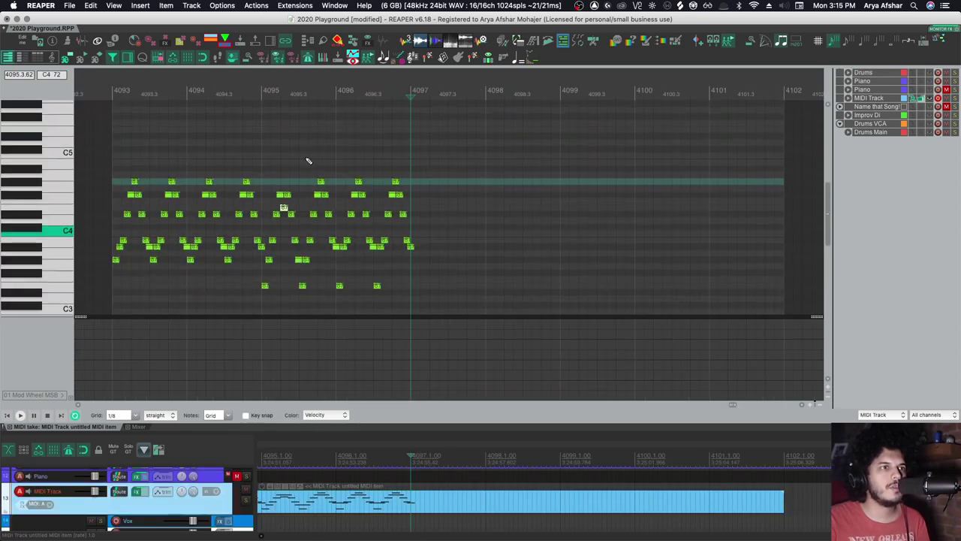
click(261, 59)
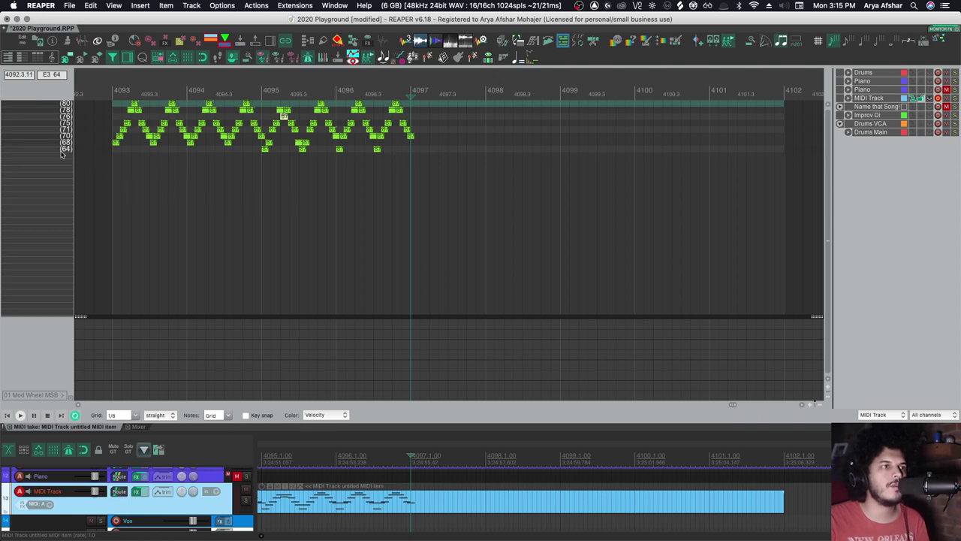
click(277, 60)
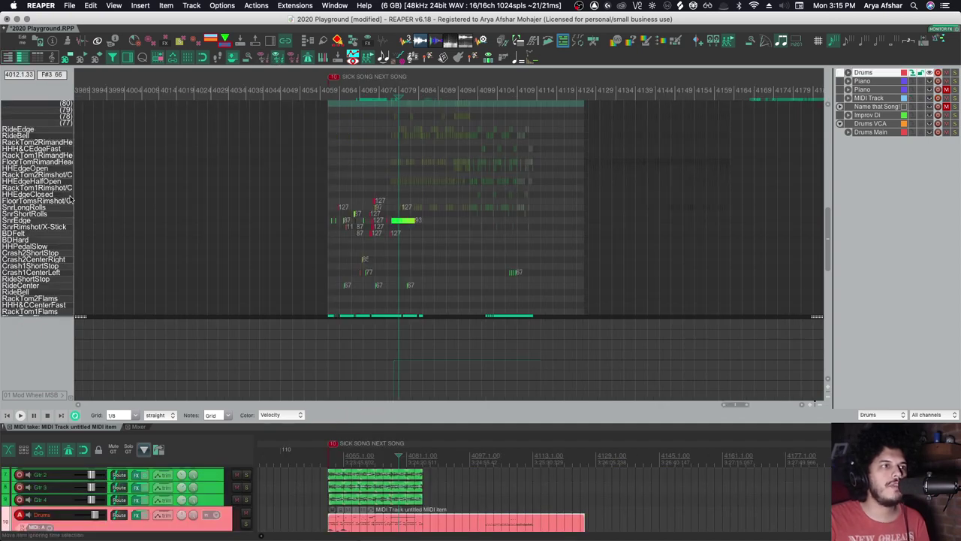
- Hide unused drum rows, then hide only unused unnamed rows so named rows like RideEdge remain
scroll(71, 199, down, 5)
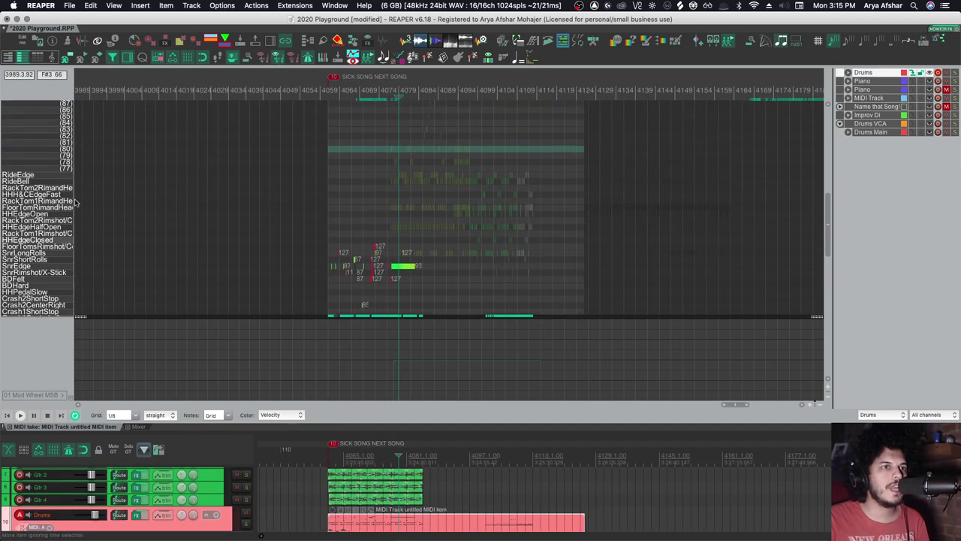
scroll(200, 209, up, 2)
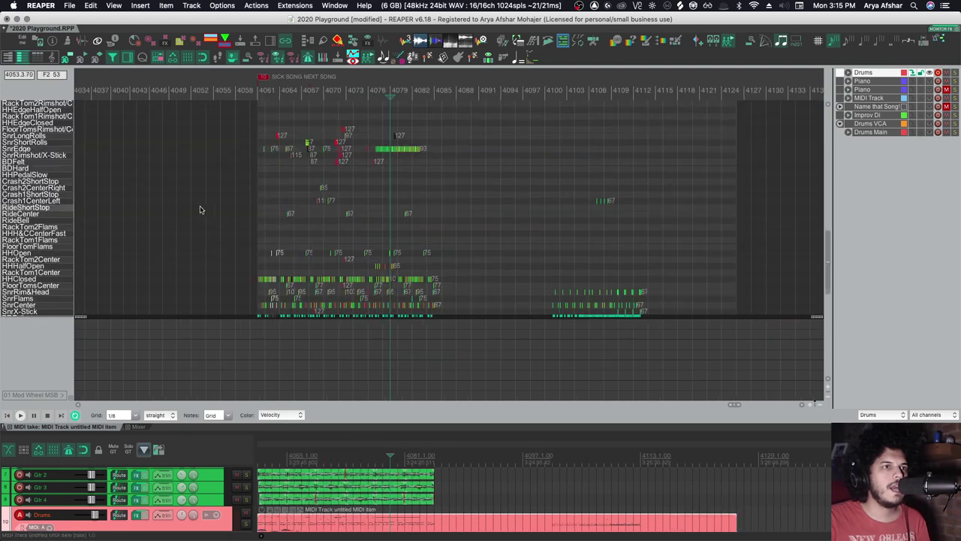
click(260, 59)
click(274, 60)
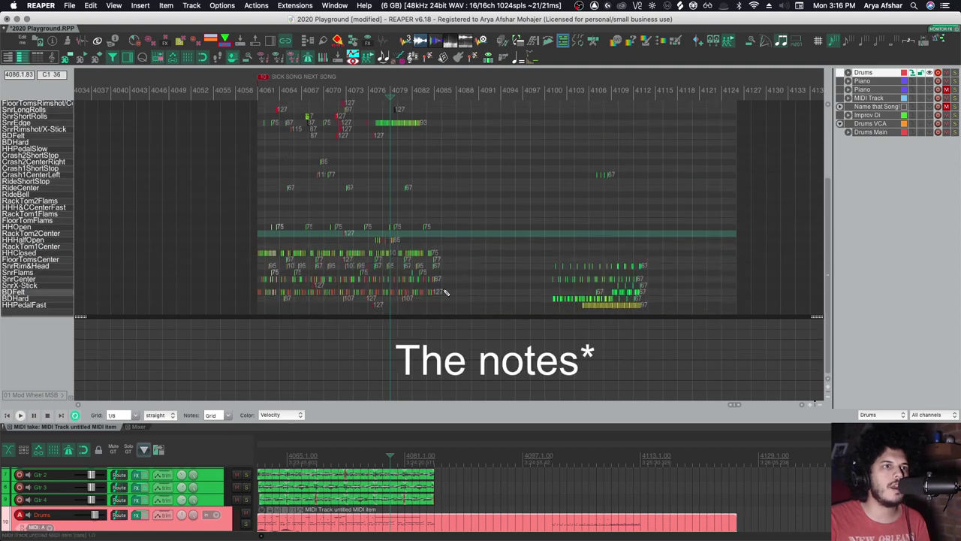
scroll(456, 280, up, 3)
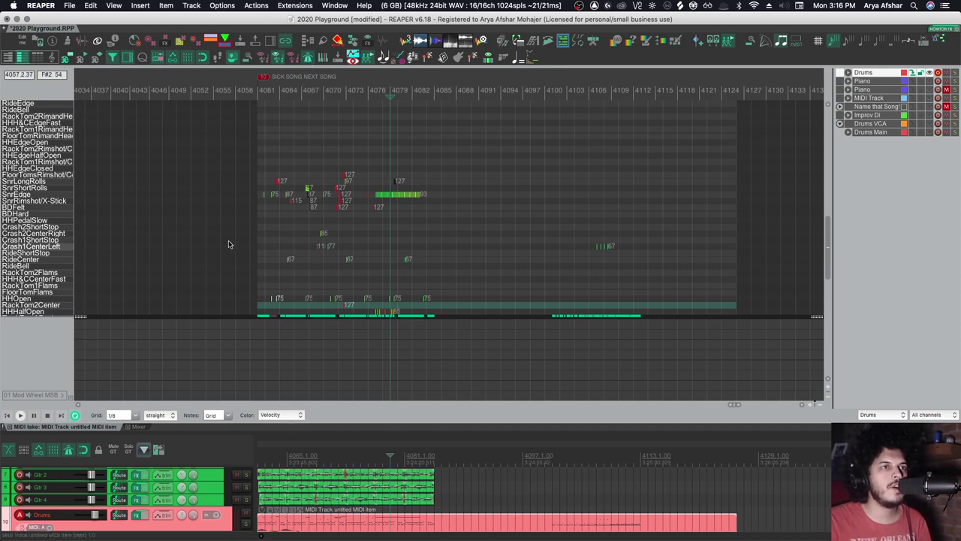
- Maximize the MIDI editor, play and stop the drum part, then dock the editor back
click(234, 59)
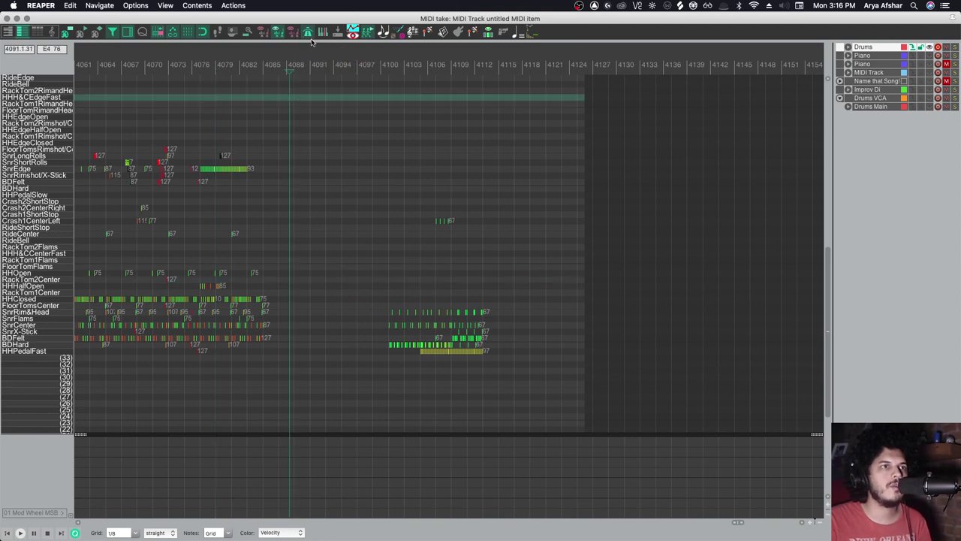
key(space)
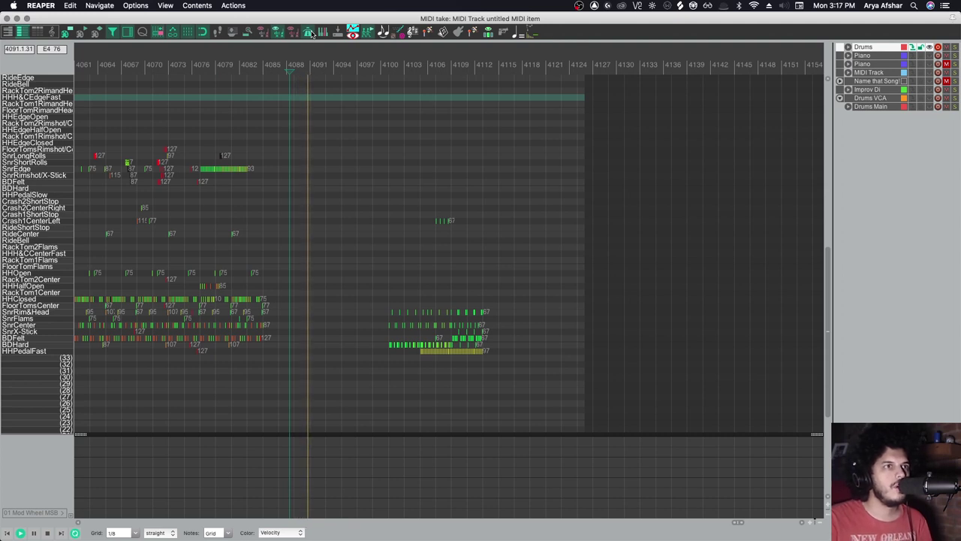
key(space)
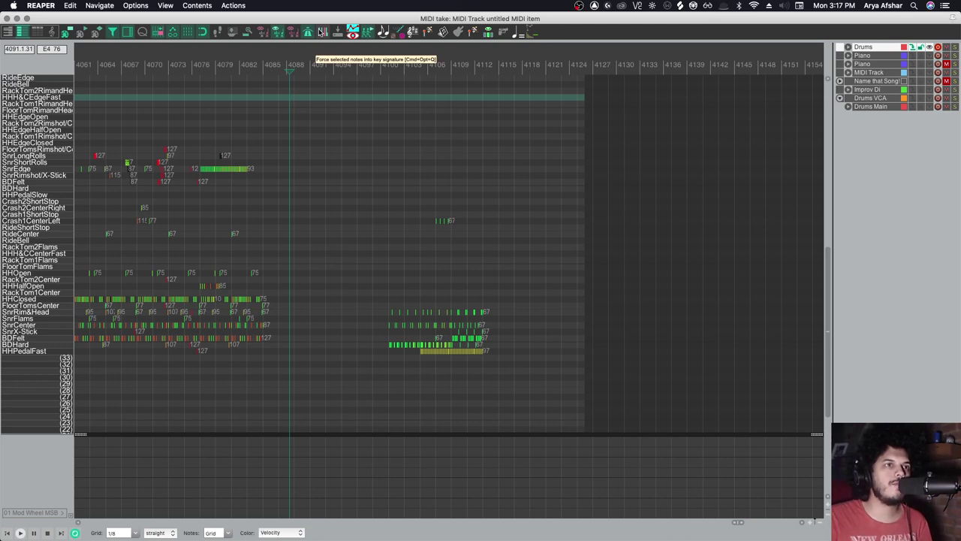
click(25, 18)
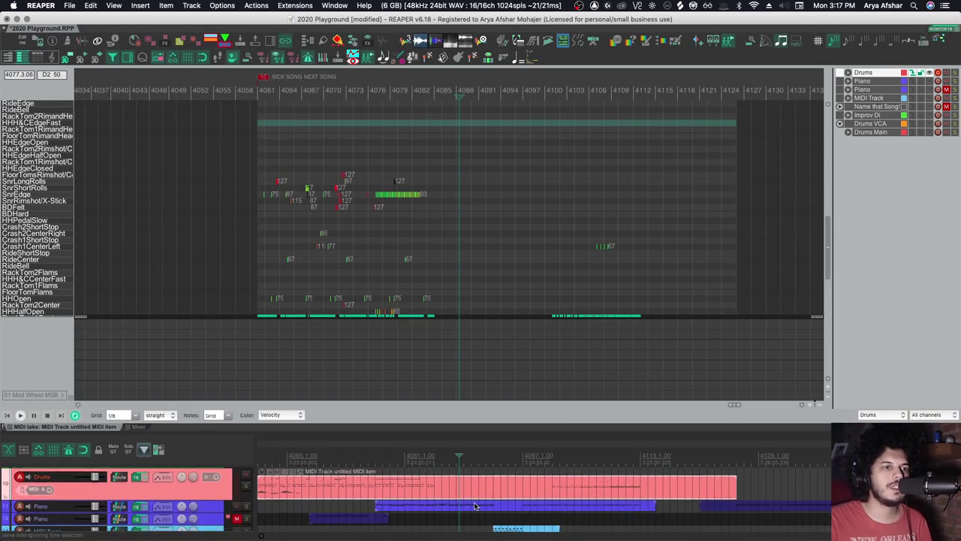
- Open the Piano item and marquee-select its left block of notes
double_click(474, 506)
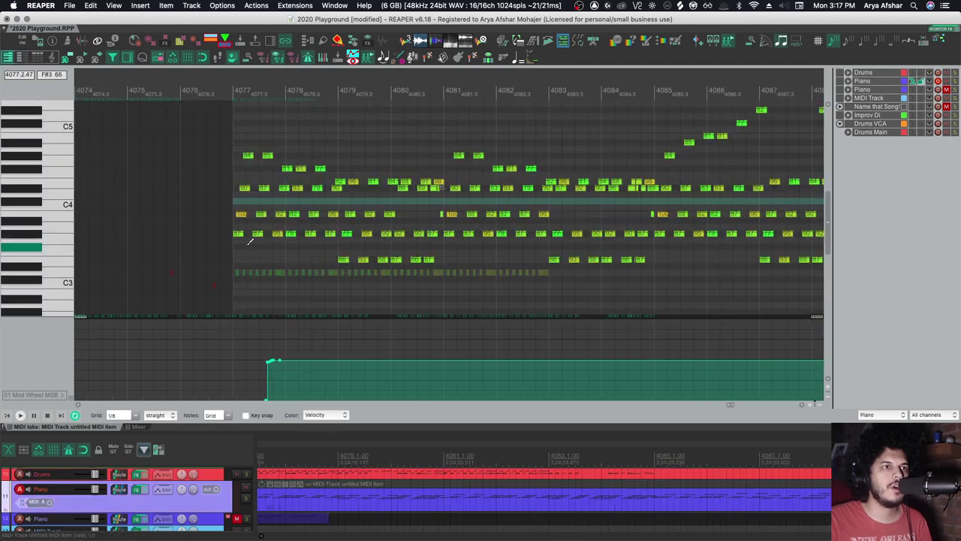
scroll(251, 248, down, 5)
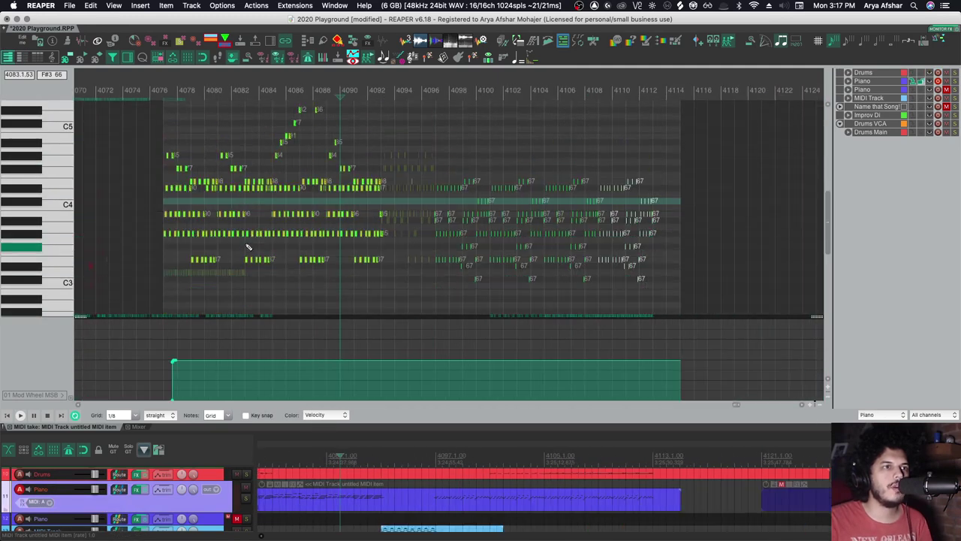
scroll(233, 225, down, 3)
scroll(233, 226, up, 3)
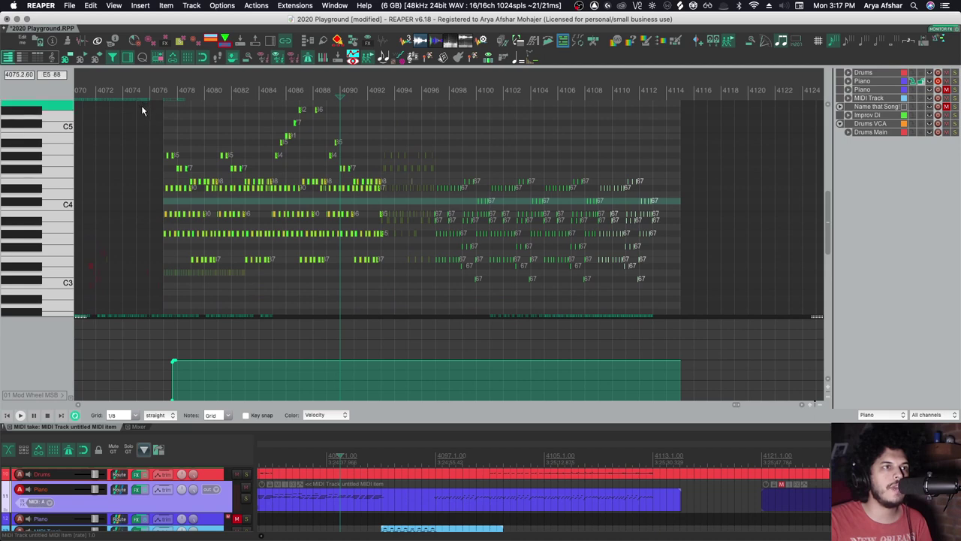
drag(144, 108, 413, 284)
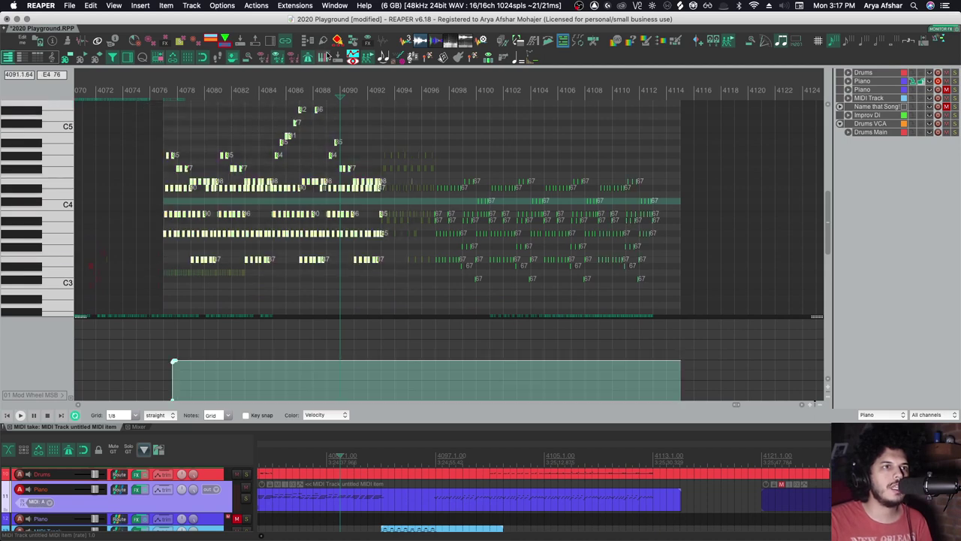
- Force the selected notes to C Major with key snap, nudge them down a step, and reopen Drums
click(246, 415)
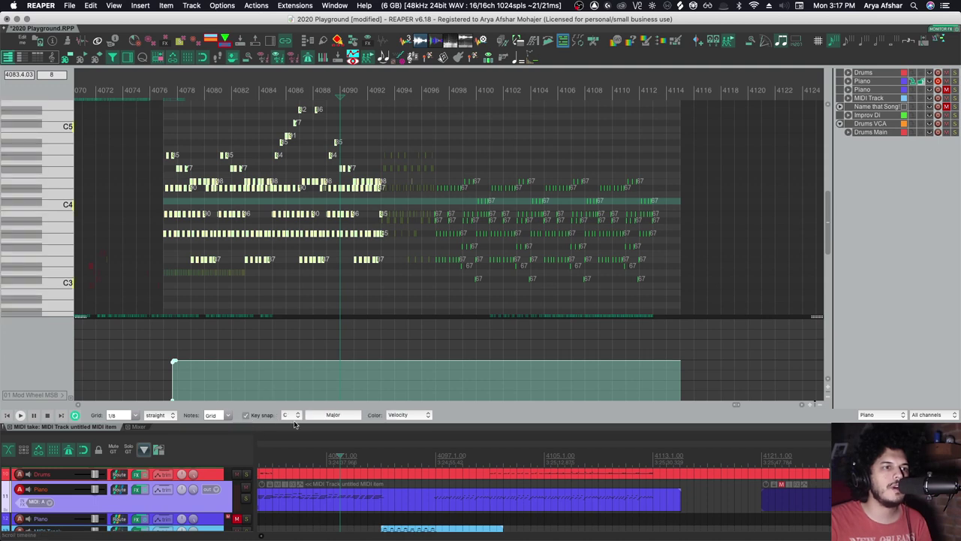
click(325, 58)
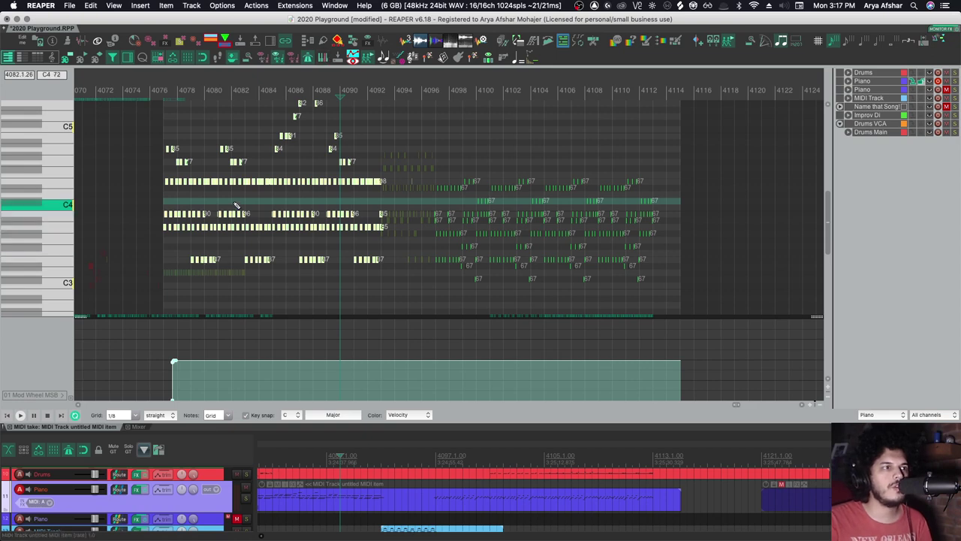
key(Down)
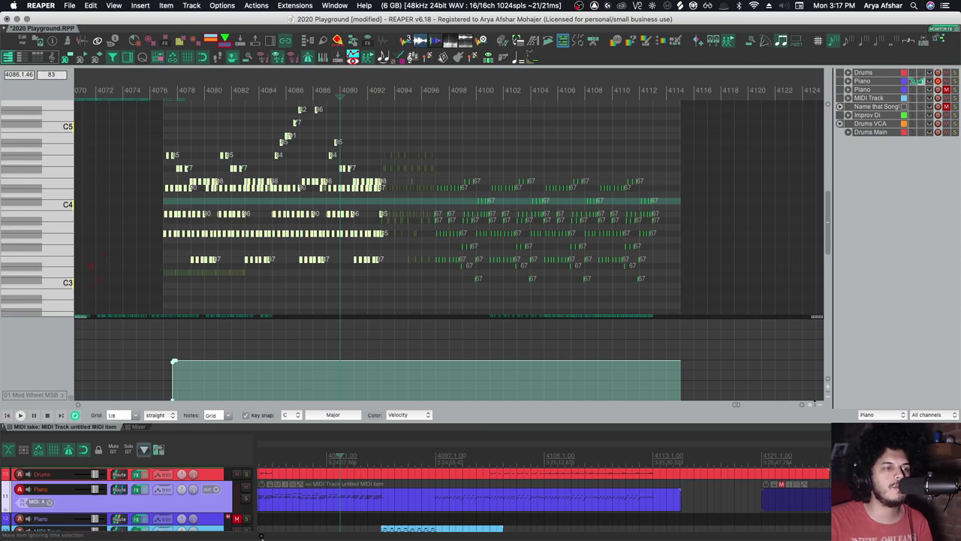
click(272, 482)
- Add the Velocity and Mod Wheel CC lanes below the notes with Ctrl+1
scroll(34, 253, down, 5)
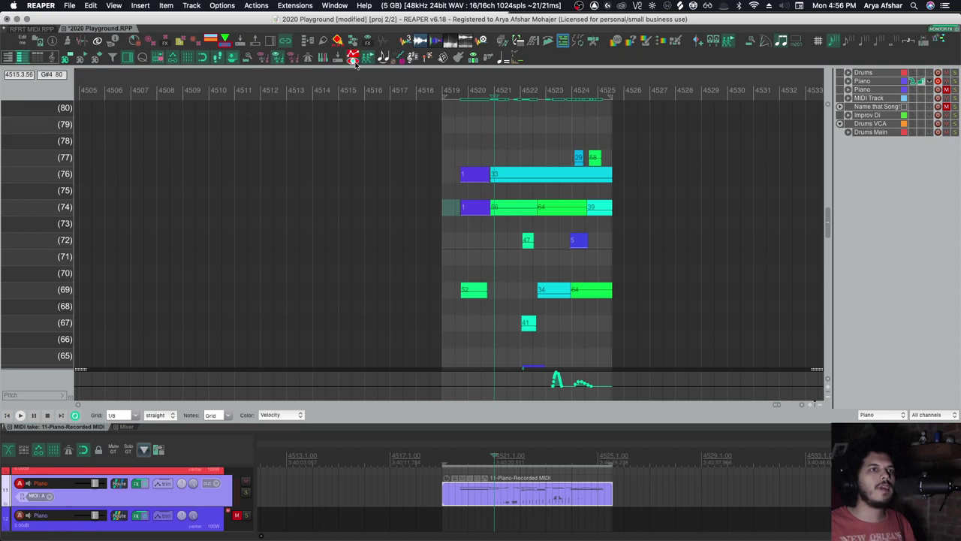
key(ctrl+1)
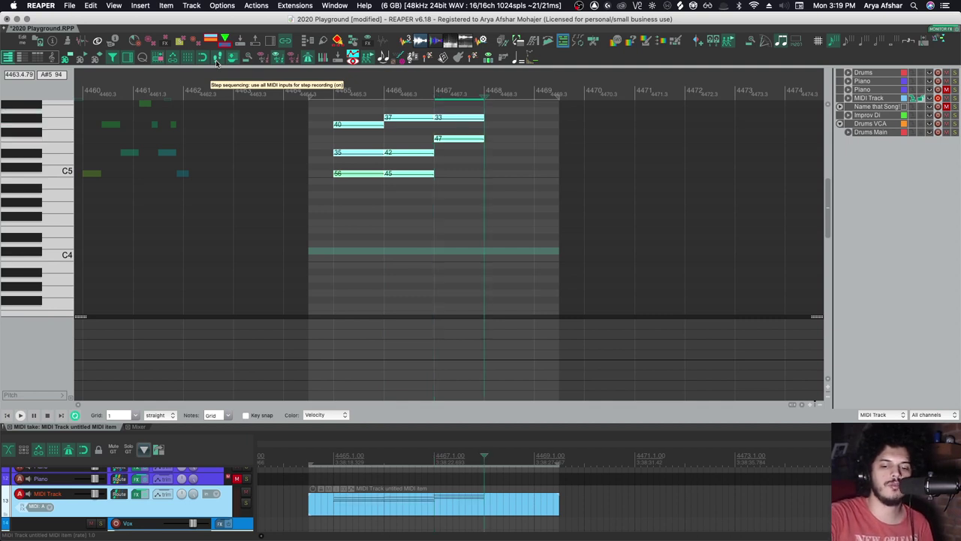
- Review the step-recorded chords across beats 4465–4469, selecting and then deselecting most of them
scroll(526, 283, up, 3)
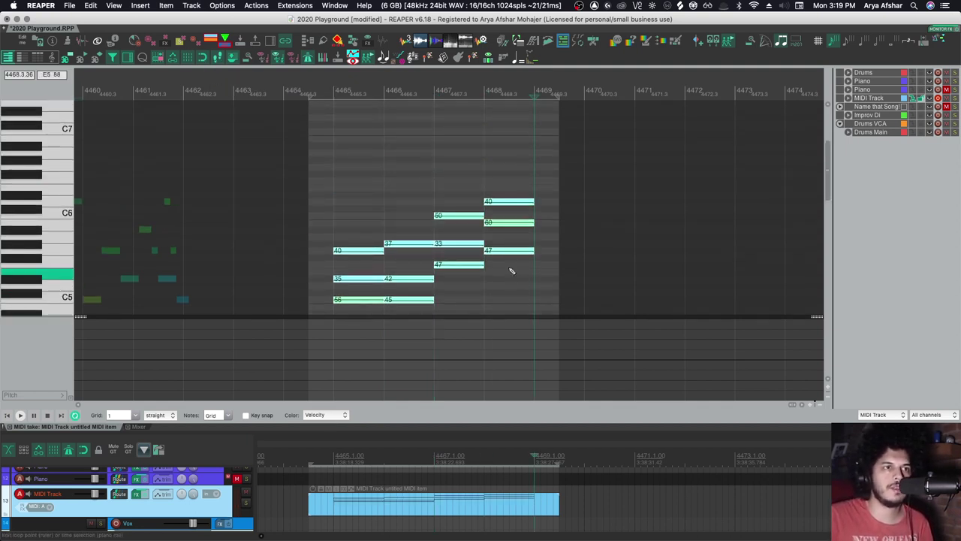
scroll(371, 194, down, 2)
scroll(324, 195, up, 8)
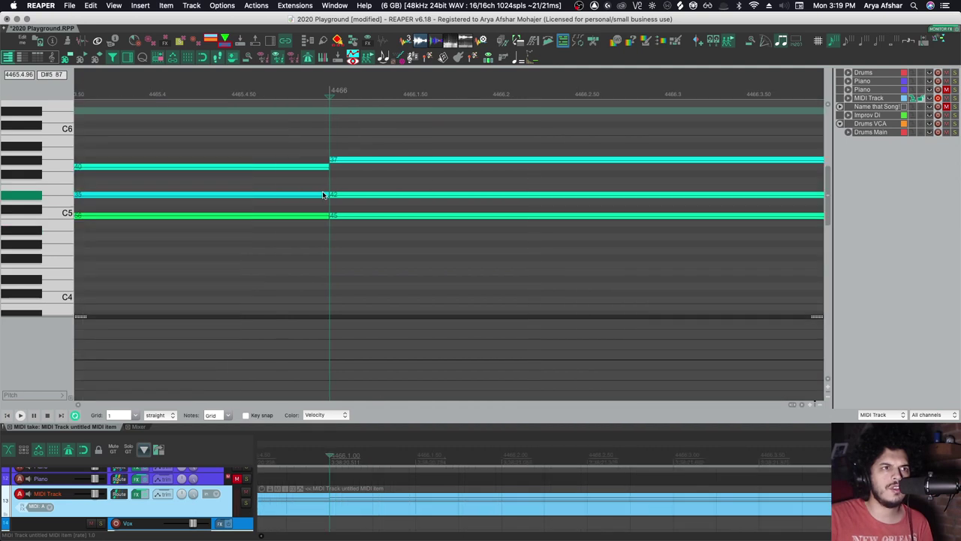
scroll(324, 195, down, 6)
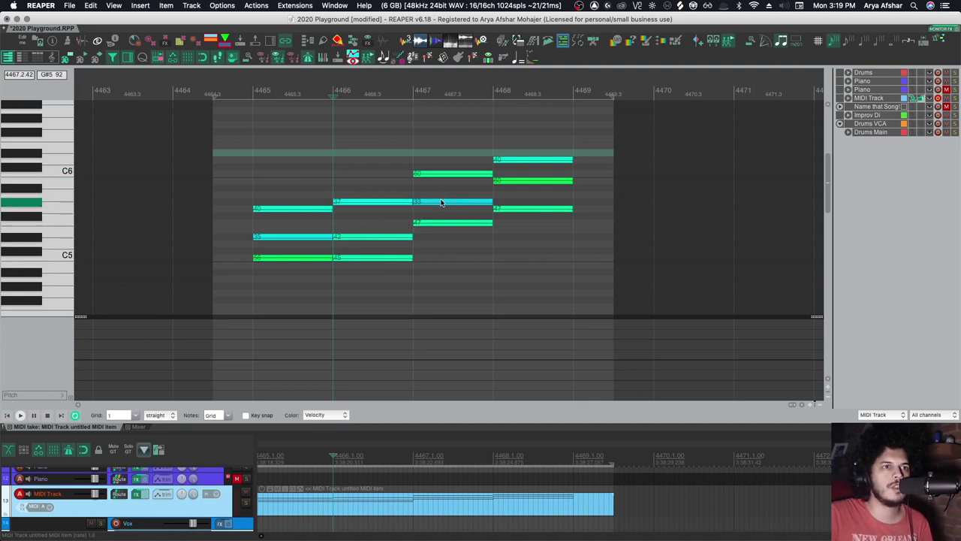
drag(252, 129, 544, 295)
click(367, 221)
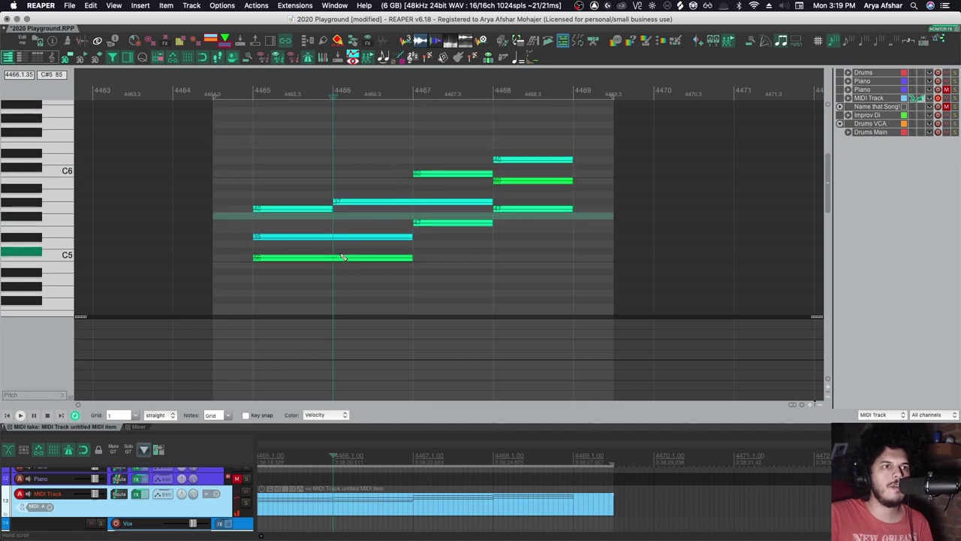
scroll(337, 247, up, 3)
scroll(337, 248, down, 3)
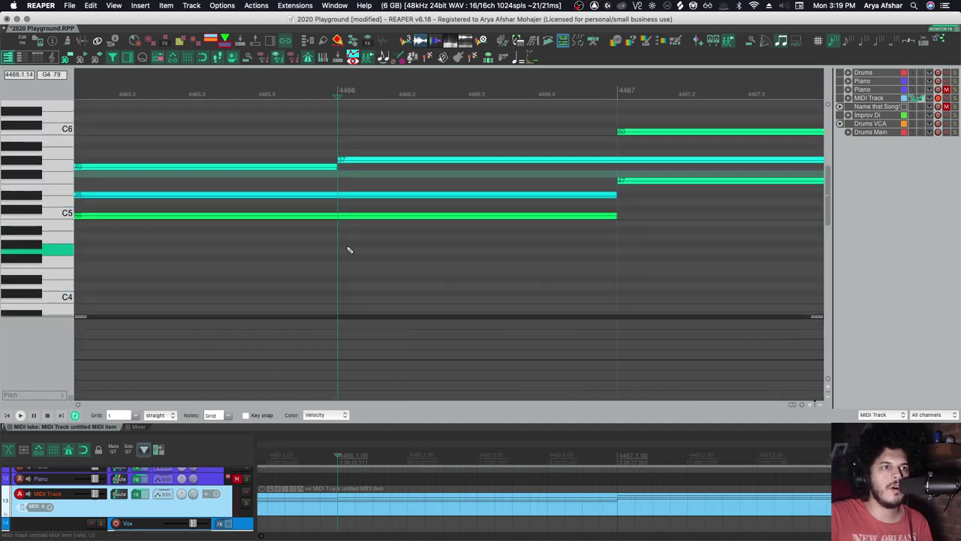
scroll(348, 240, down, 4)
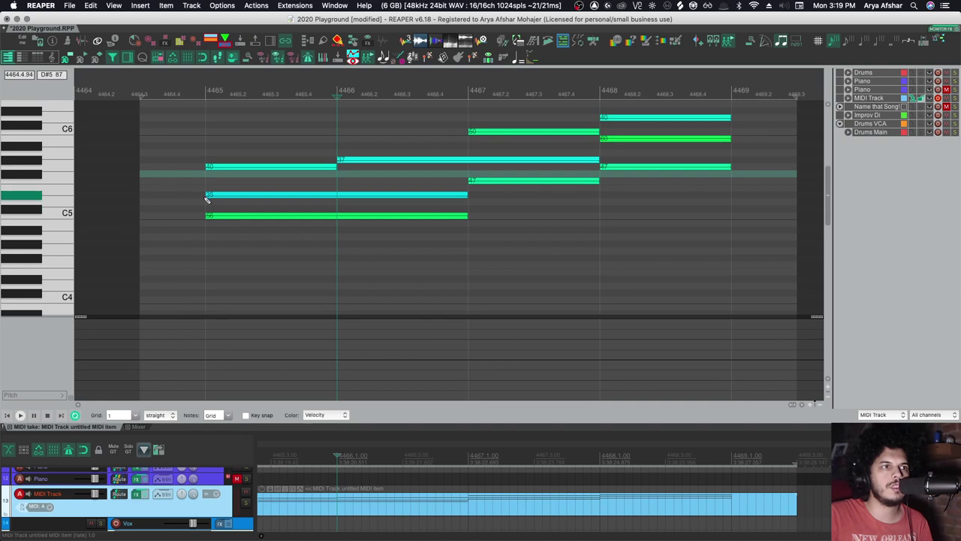
scroll(452, 217, up, 3)
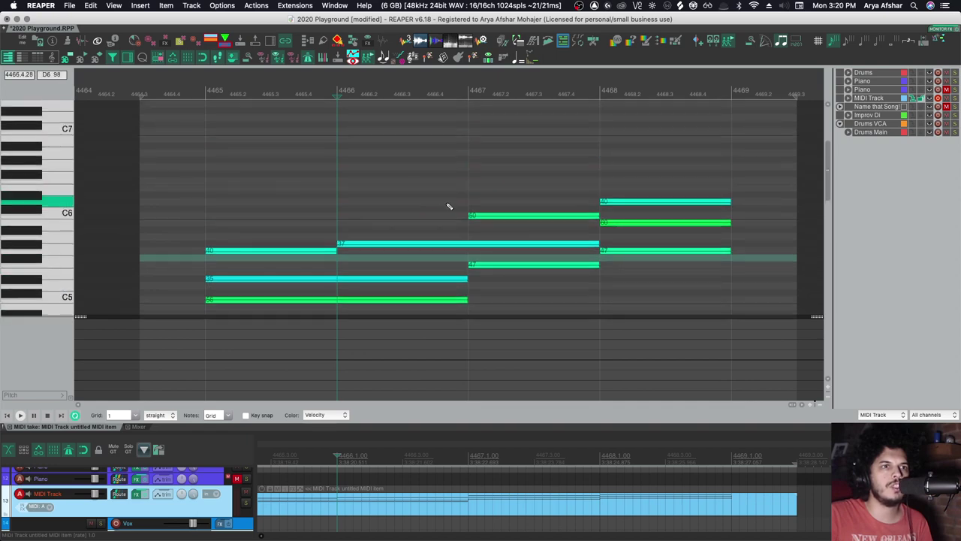
scroll(437, 150, down, 2)
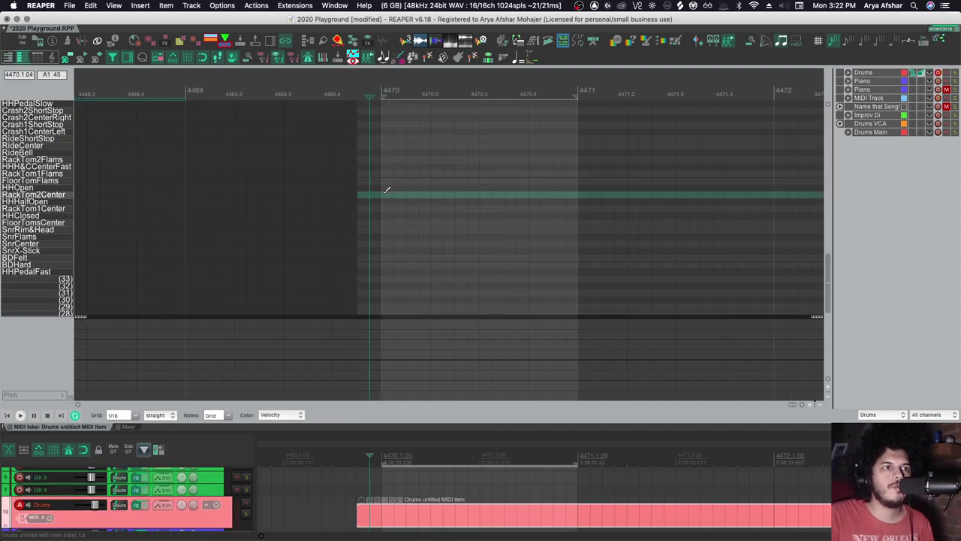
- Paint rows of RackTom2Center, RackTom1Center and FloorTomsCenter notes across bar 4470 and select them
drag(385, 195, 577, 195)
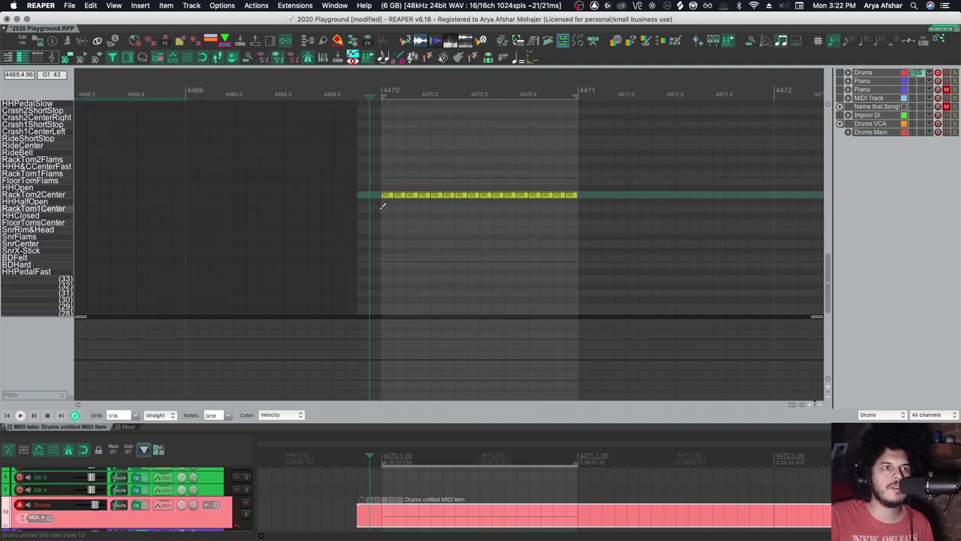
drag(384, 208, 577, 206)
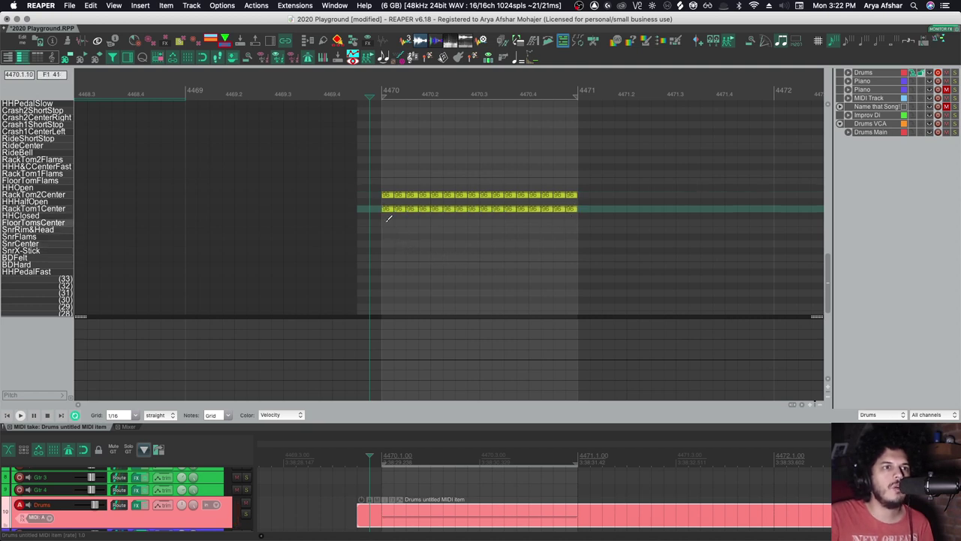
drag(387, 222, 576, 217)
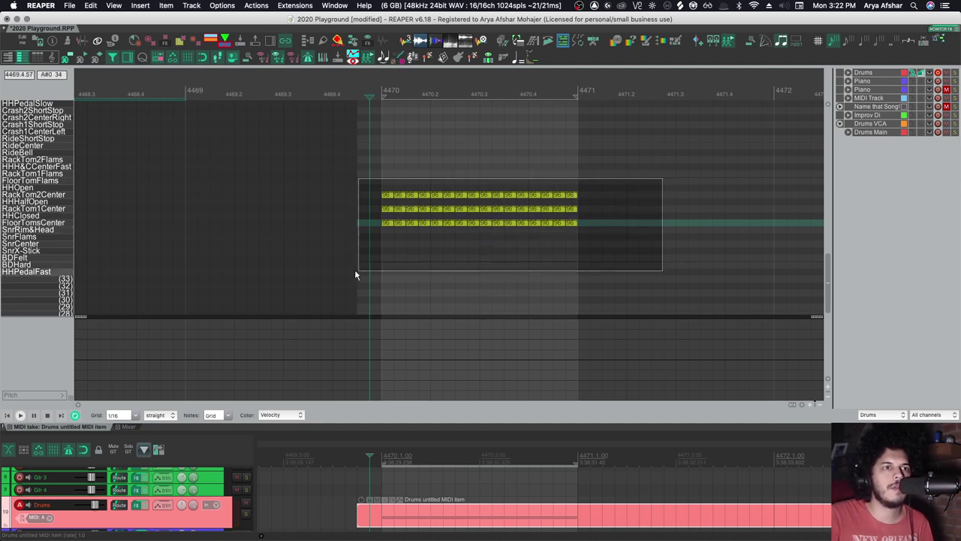
drag(356, 275, 358, 272)
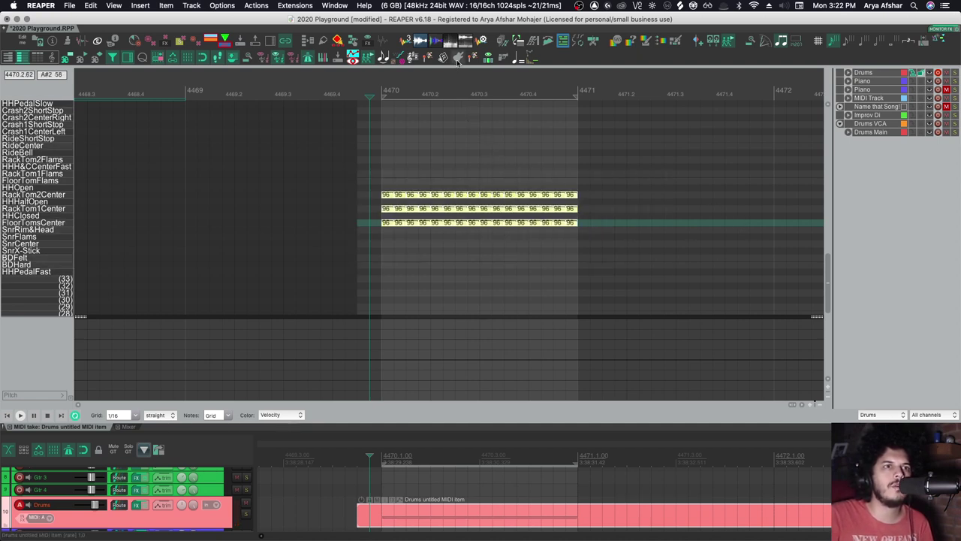
- Randomize the tom notes in the MIDI Randomization Tool at about 91% chance to play, then audition
click(396, 60)
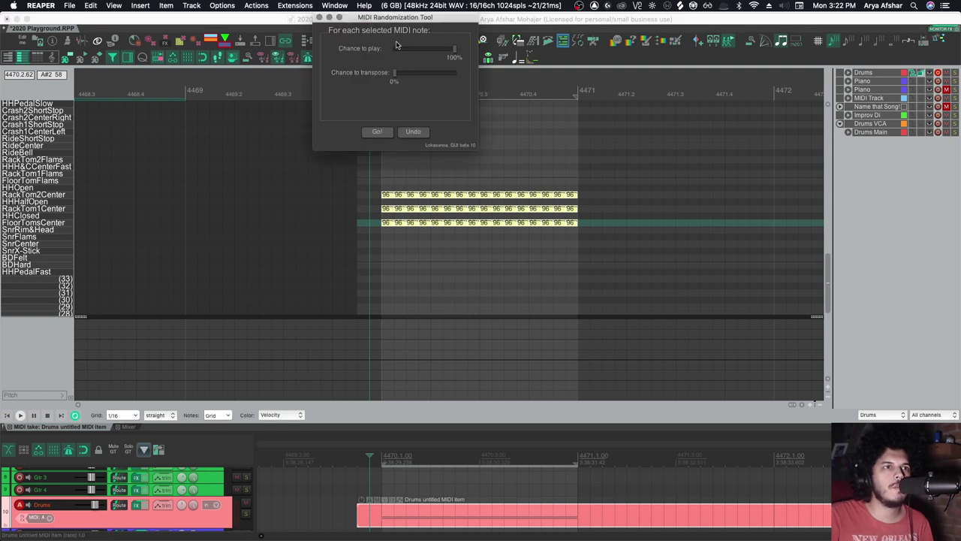
drag(370, 16, 229, 64)
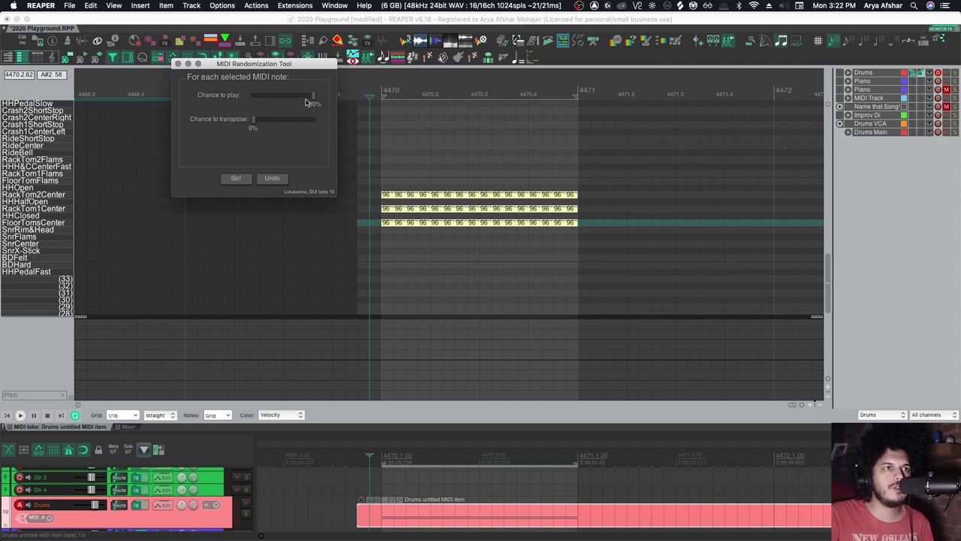
drag(313, 98, 293, 98)
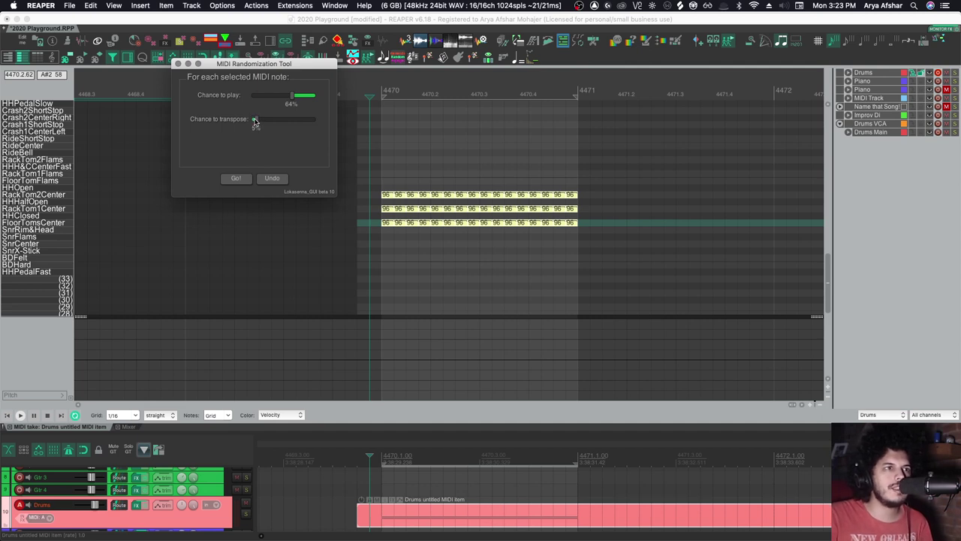
click(236, 179)
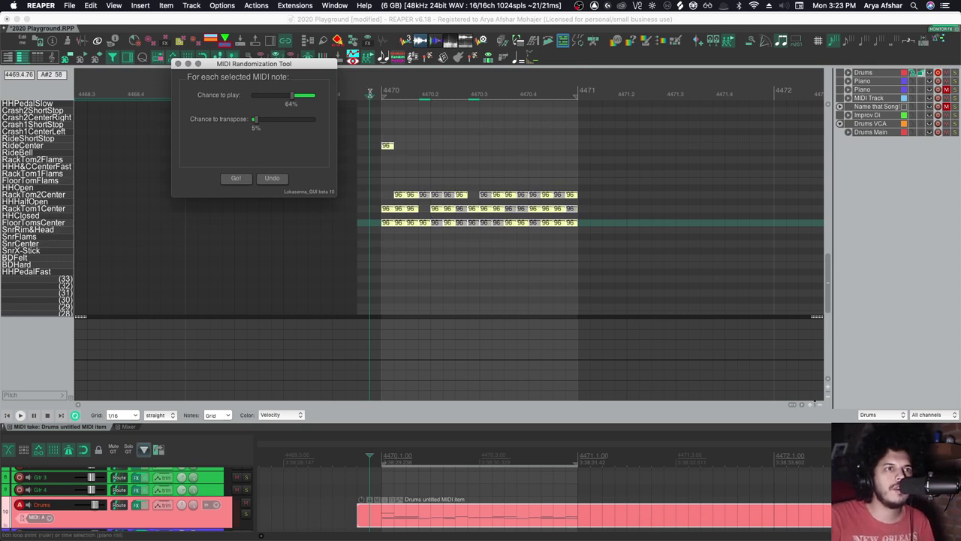
click(374, 90)
key(space)
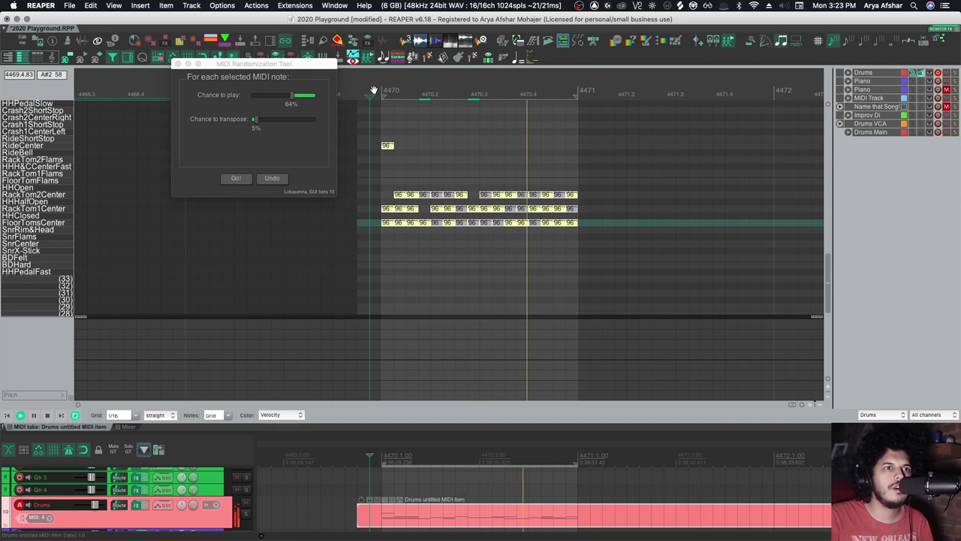
key(space)
- Lower chance to play to 51%, re-randomize the toms, and play back the result
click(289, 96)
drag(289, 96, 284, 96)
click(235, 178)
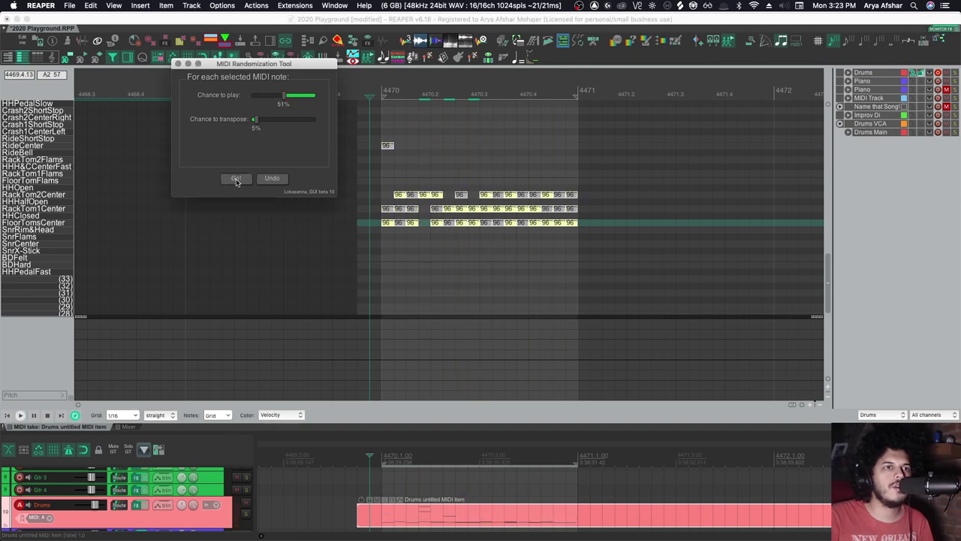
click(372, 91)
key(space)
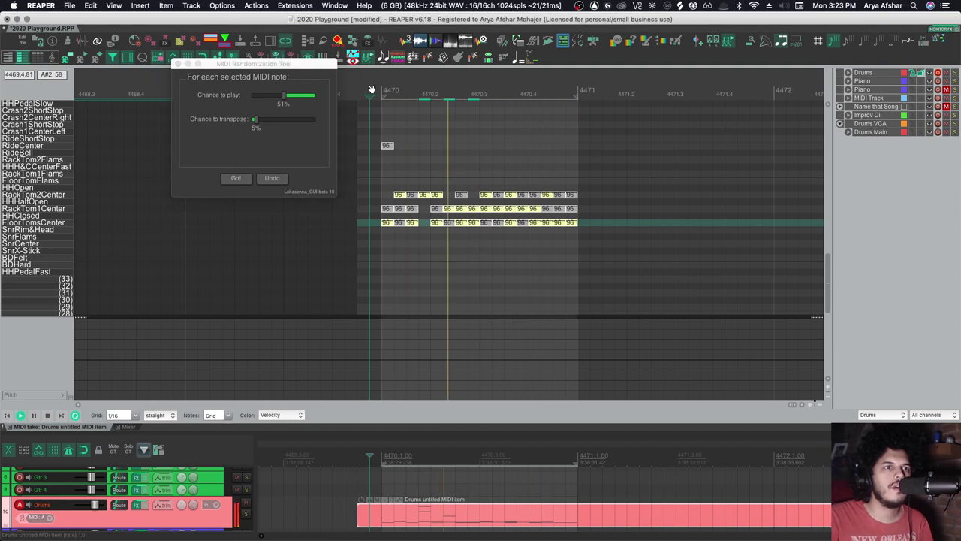
scroll(386, 118, up, 3)
key(space)
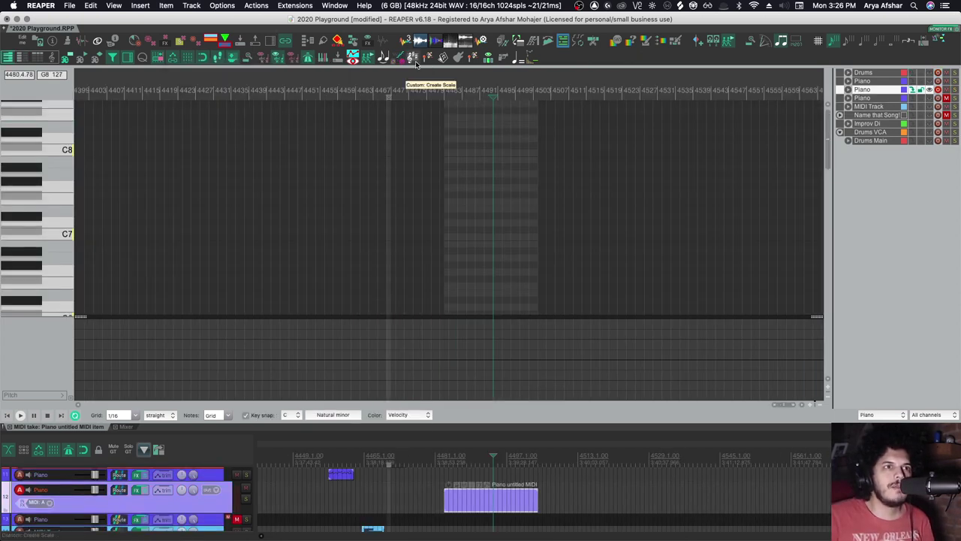
- Draw a note at C6 in bar 4483 and set key snap to C Pentatonic
key(f)
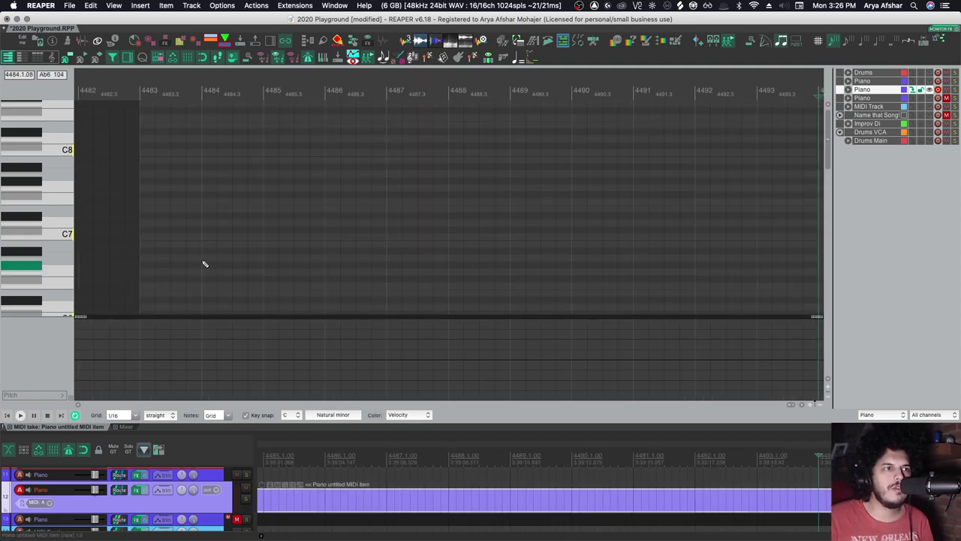
mouse_move(208, 262)
mouse_down()
mouse_move(268, 264)
mouse_move(283, 315)
mouse_move(210, 237)
mouse_up()
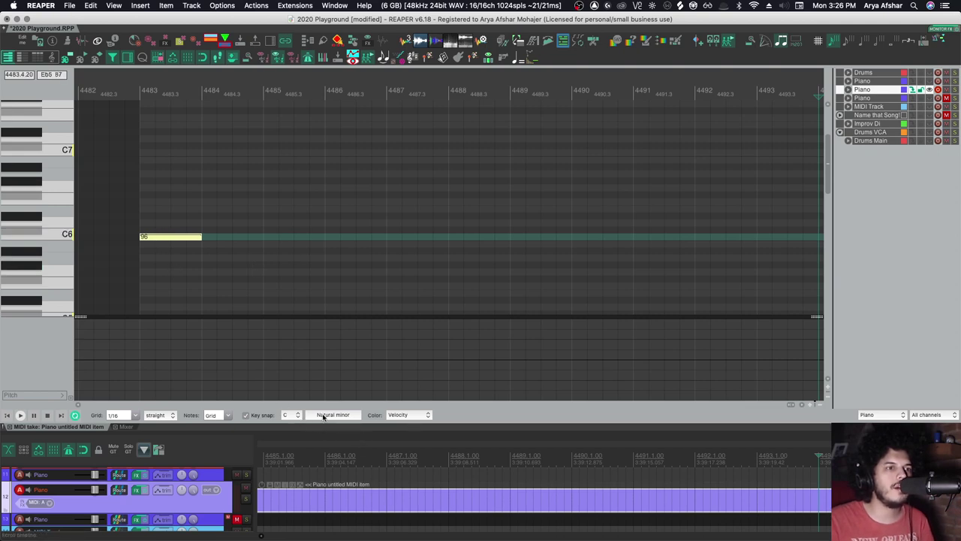
click(291, 414)
click(331, 414)
click(331, 415)
click(352, 475)
- Insert pentatonic scale notes, extend them across more octaves, and show only used note rows
click(413, 59)
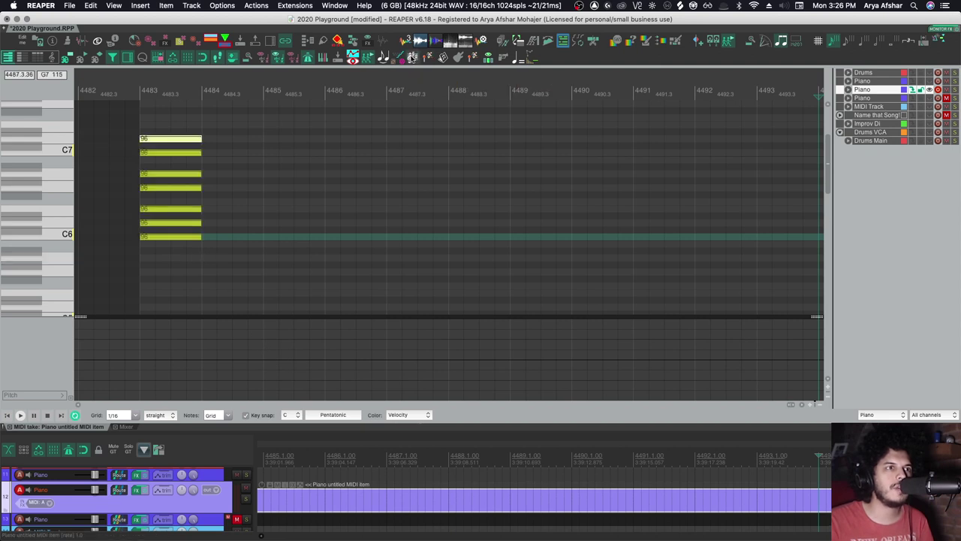
key(super+a)
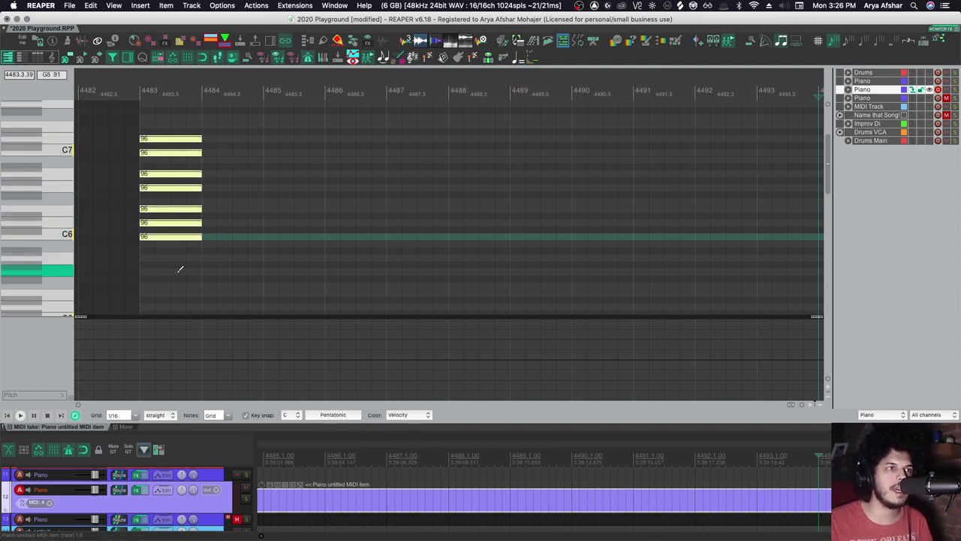
key(ctrl+d)
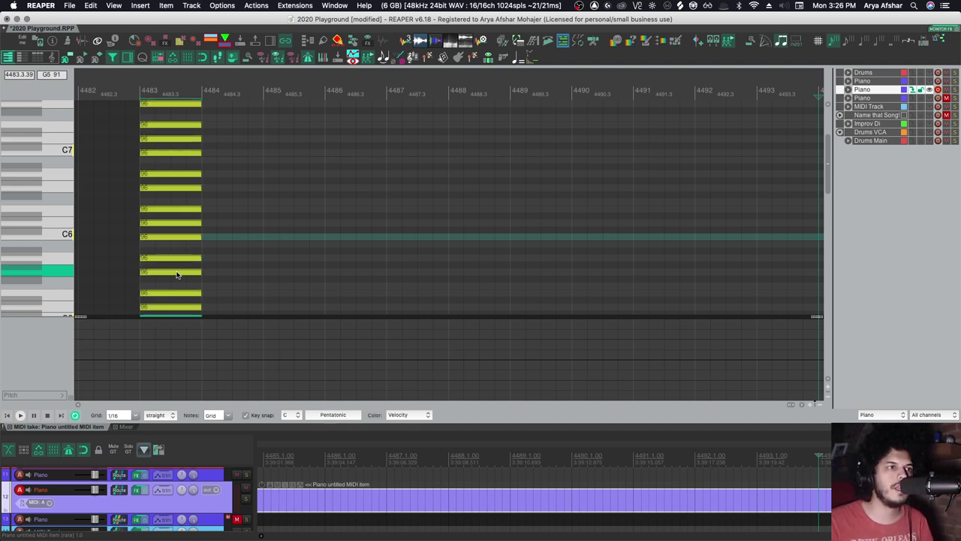
click(263, 59)
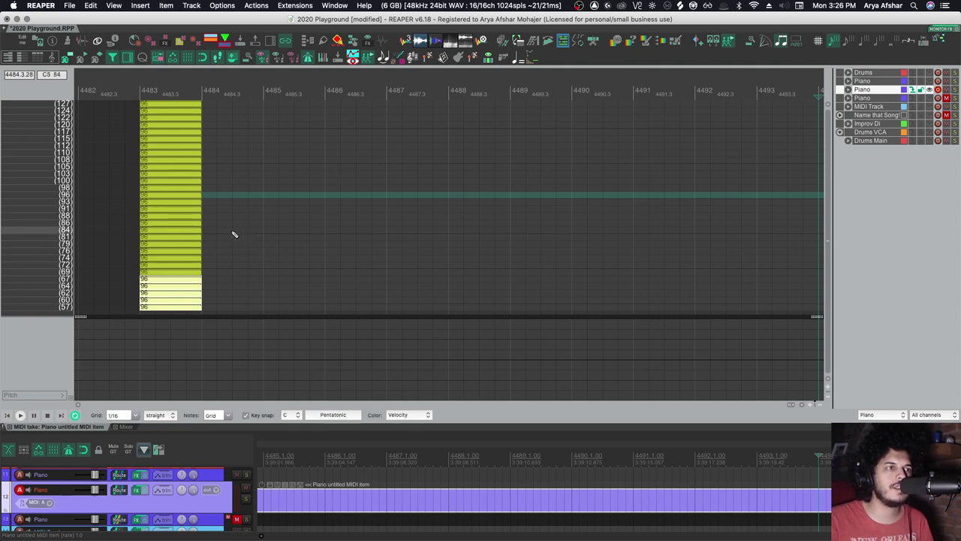
drag(30, 283, 38, 307)
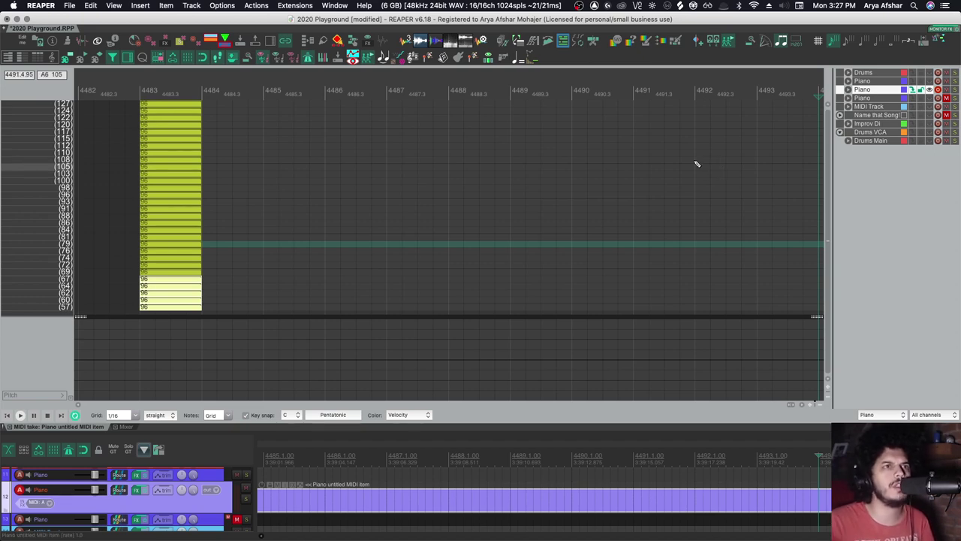
- Set the SnrEdge note run near bar 4077 to velocity 100, then switch to the Piano item
scroll(352, 189, down, 10)
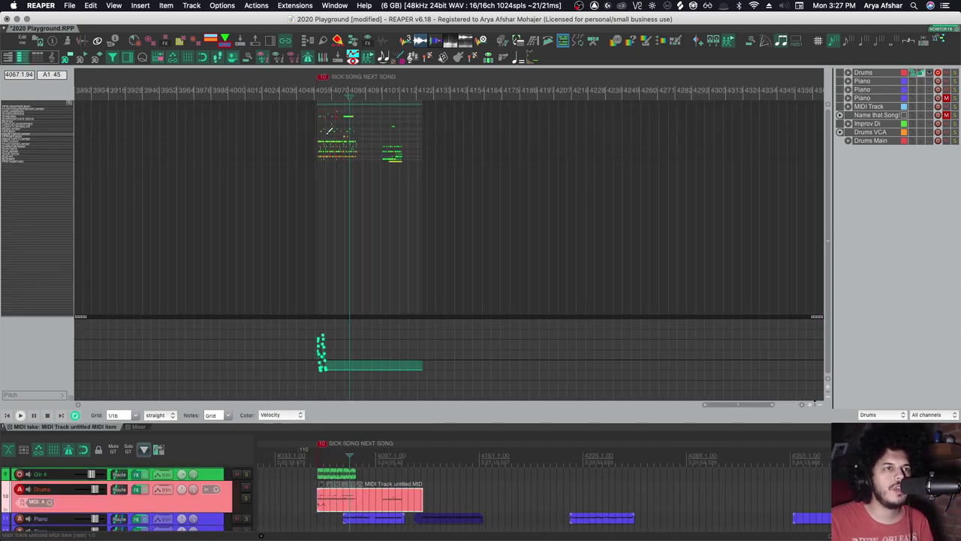
scroll(451, 157, up, 5)
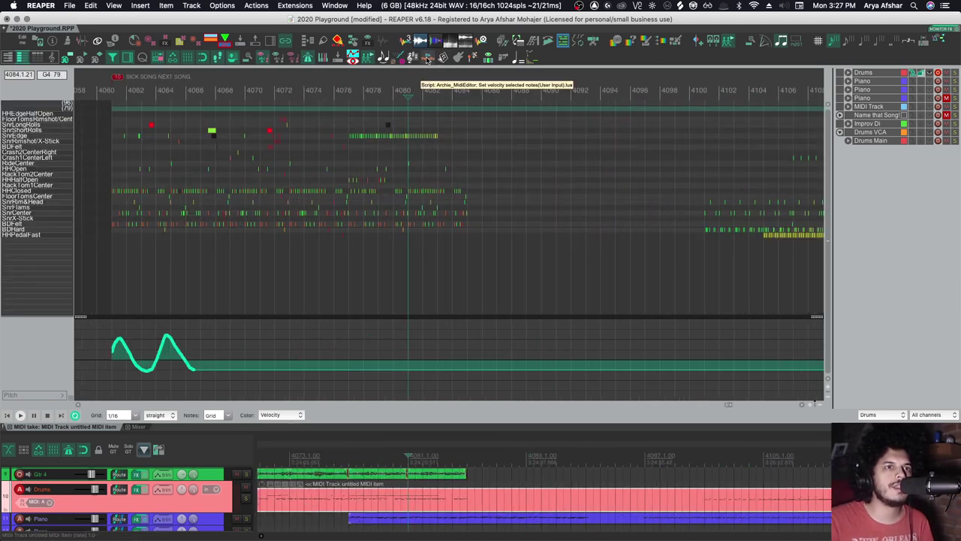
scroll(378, 172, up, 4)
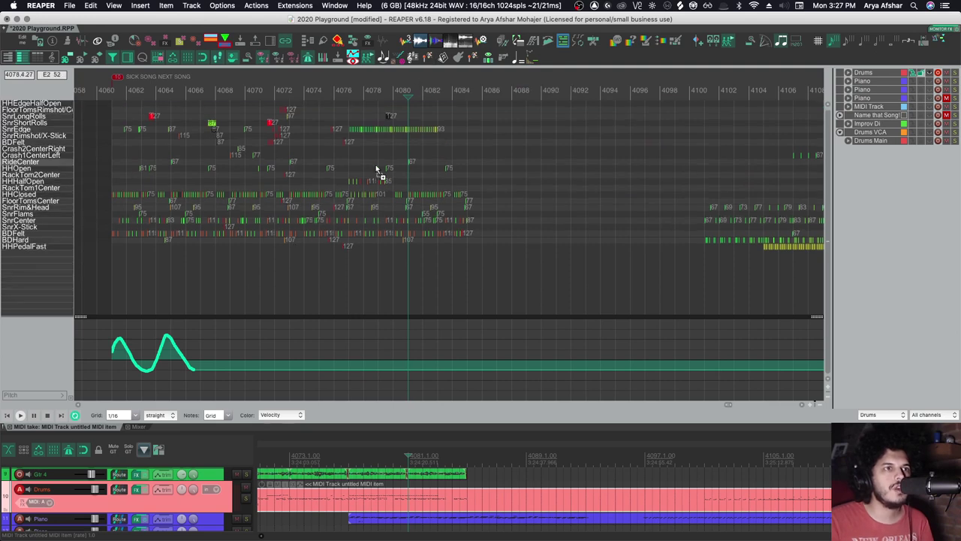
scroll(379, 171, up, 4)
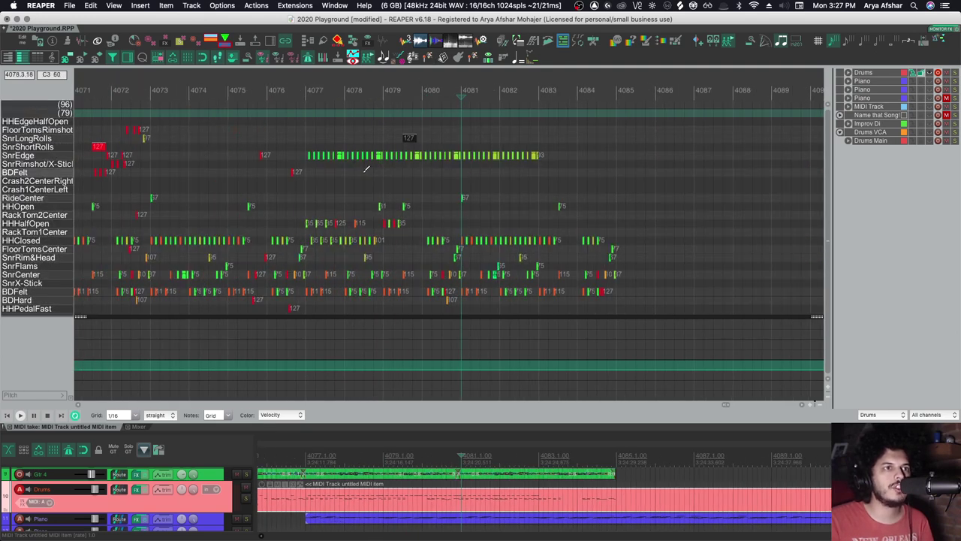
drag(279, 157, 609, 163)
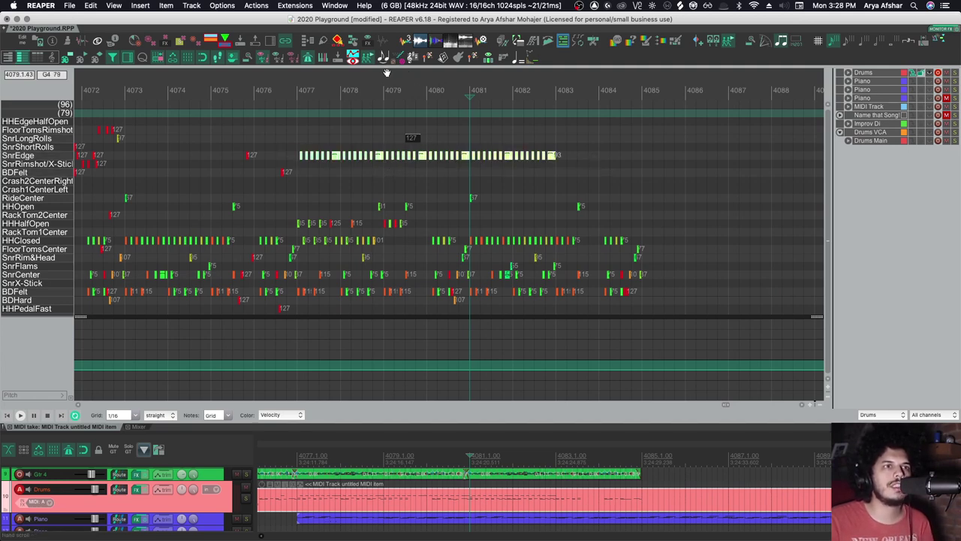
click(428, 59)
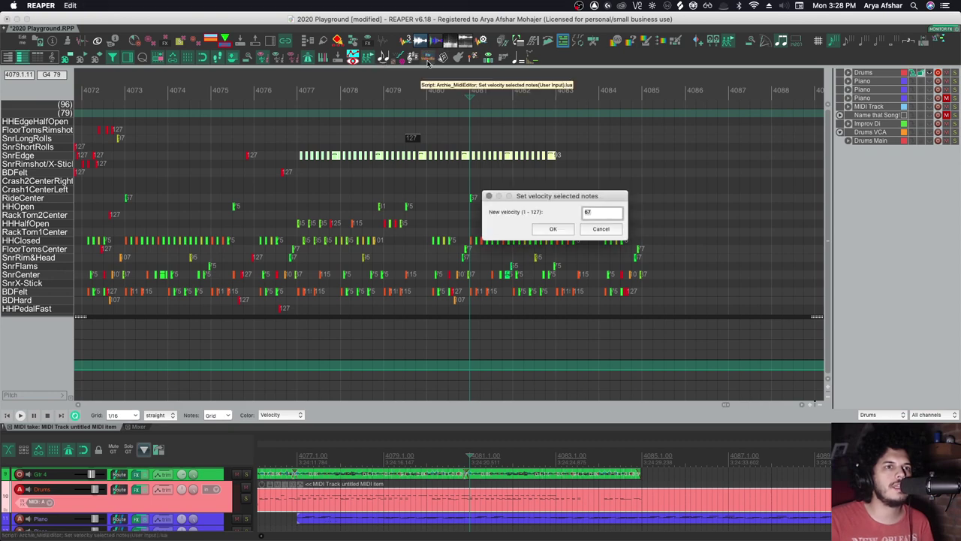
text(100)
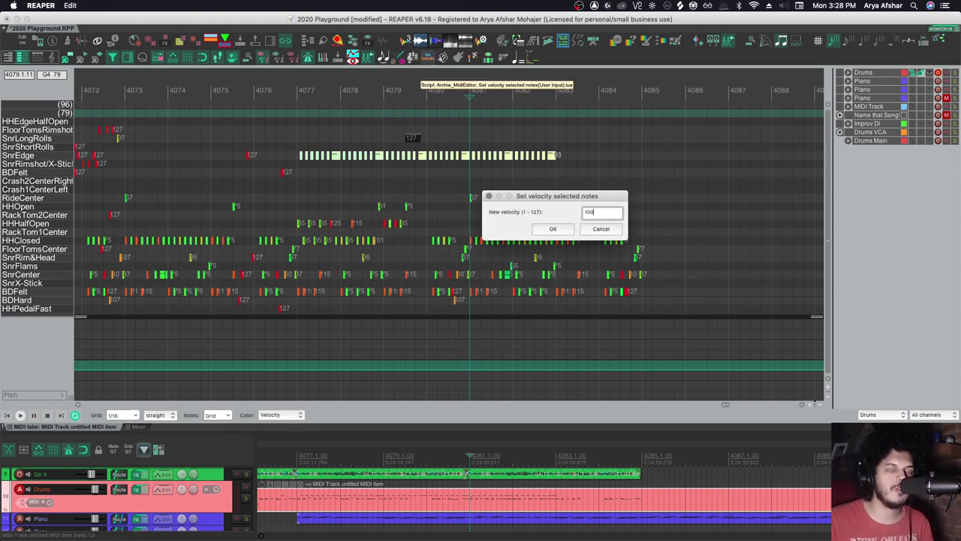
key(Return)
scroll(544, 507, down, 3)
click(411, 487)
- Add notes at pitches 67 and 76 to extend the piano melody, then play it back
scroll(543, 506, up, 3)
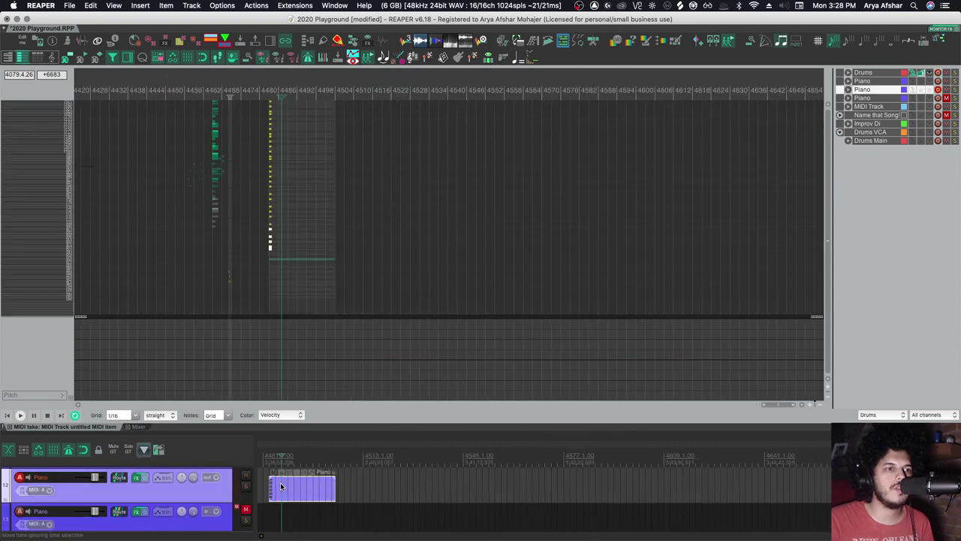
scroll(220, 211, up, 3)
scroll(220, 211, up, 2)
scroll(292, 247, down, 3)
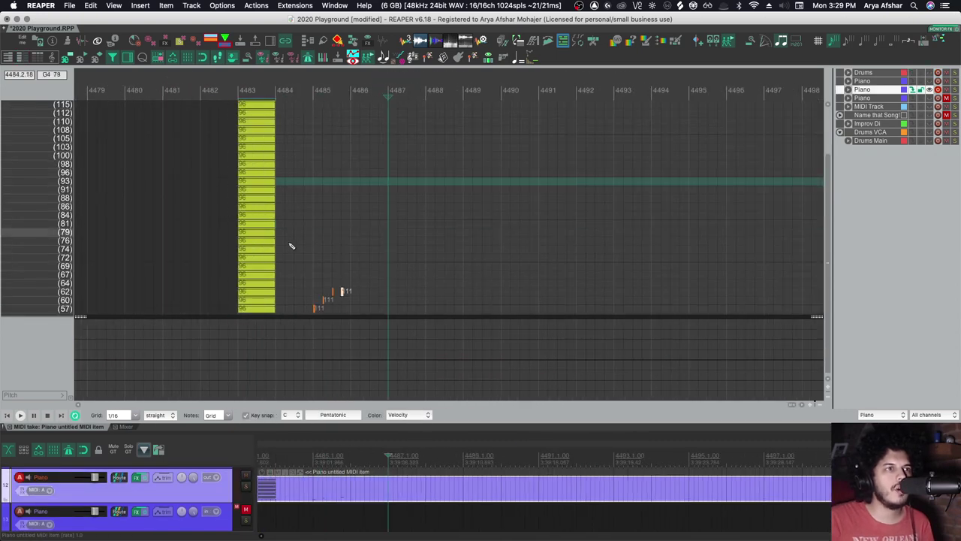
scroll(342, 282, up, 3)
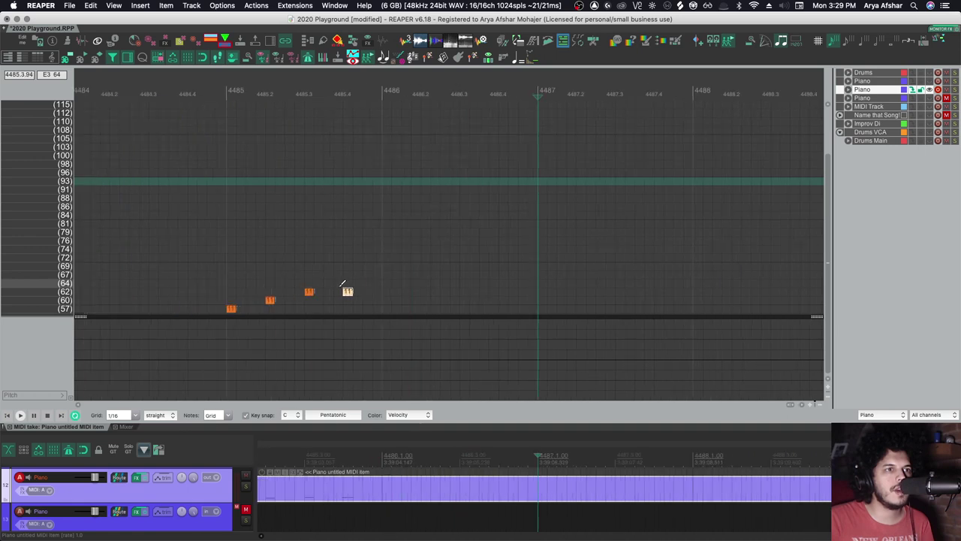
click(368, 275)
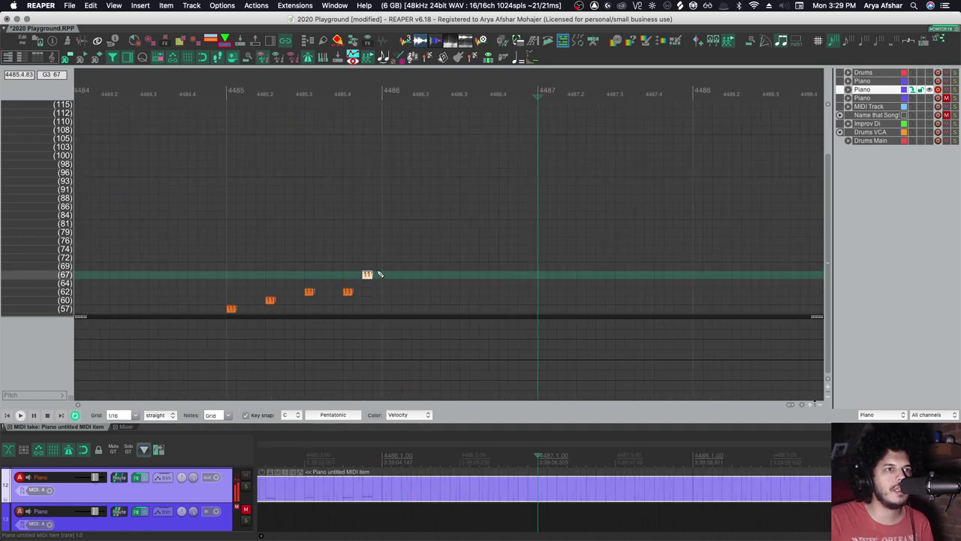
click(386, 240)
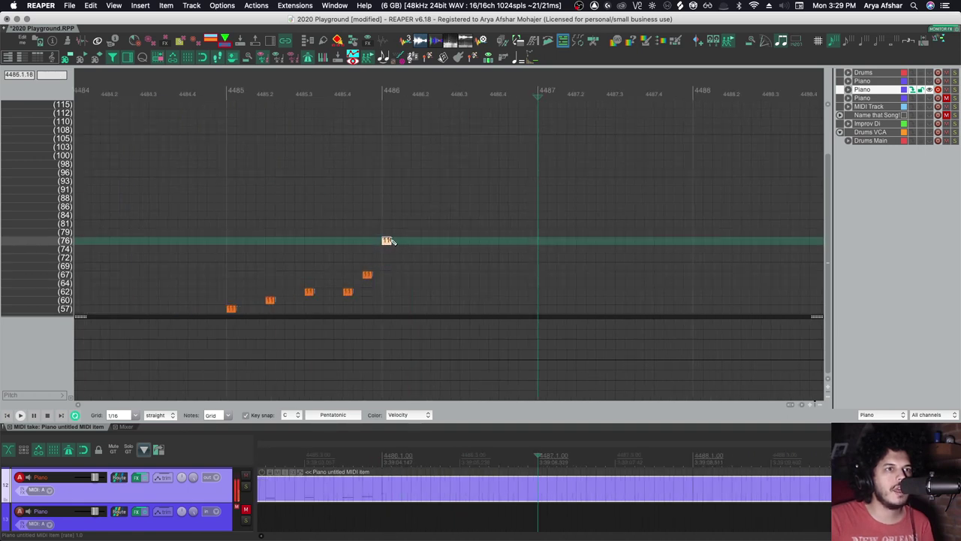
click(210, 86)
key(space)
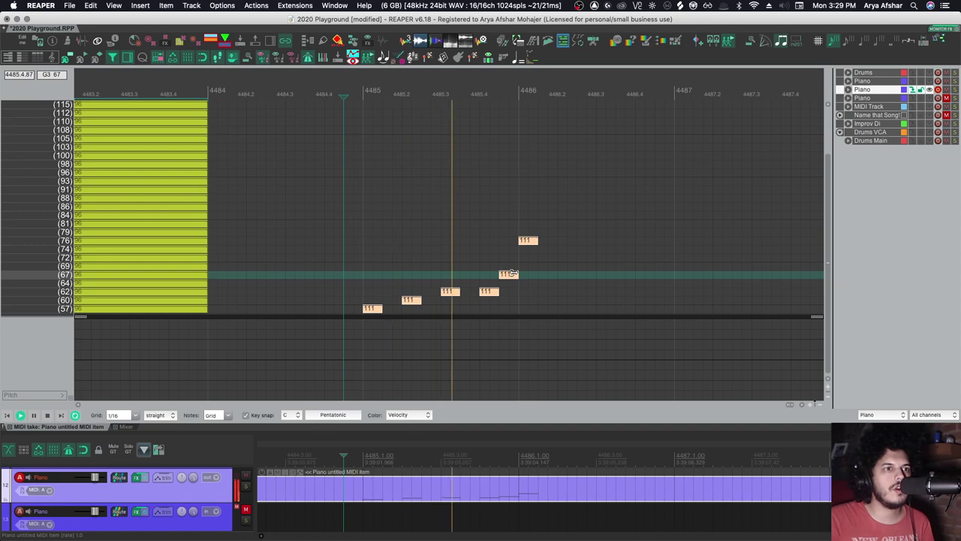
key(space)
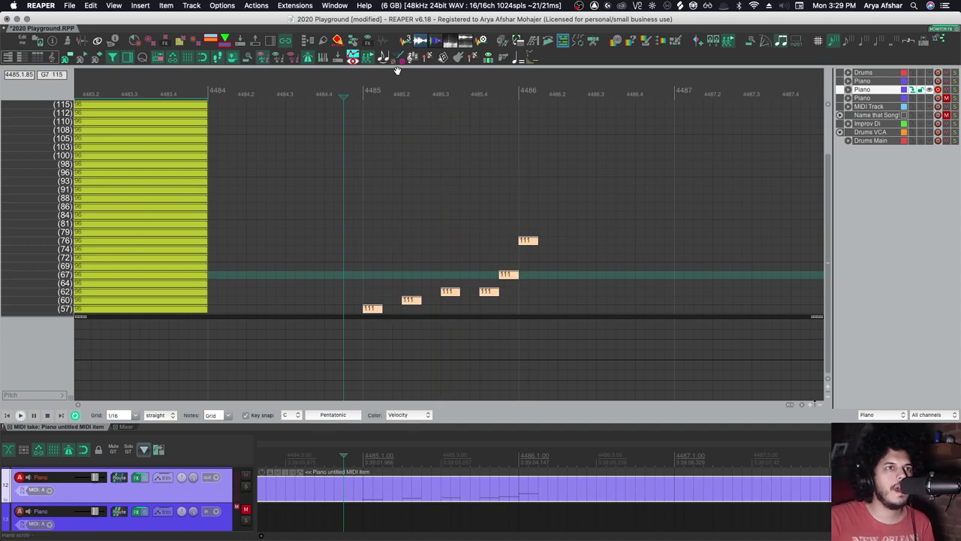
- Duplicate the melody notes diatonically up a third and play the harmony
click(443, 58)
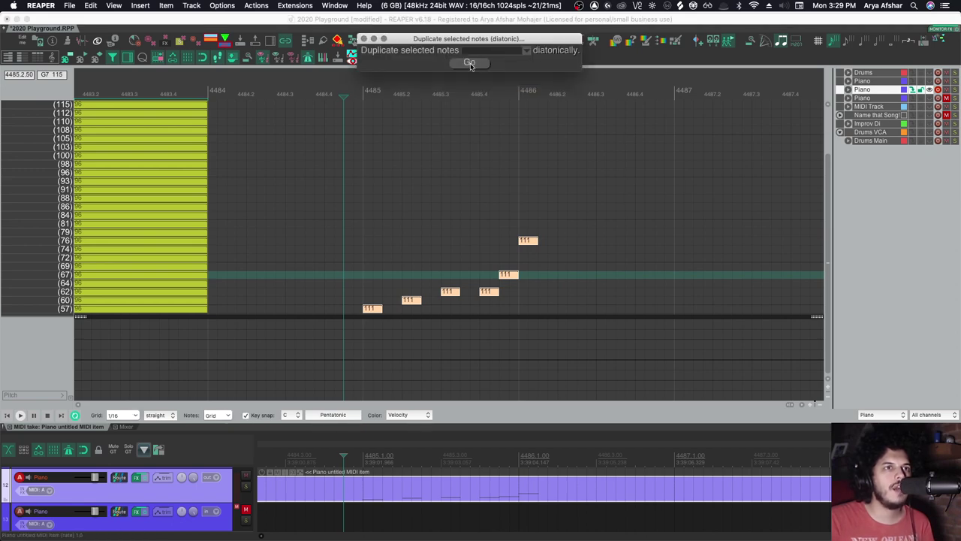
click(517, 51)
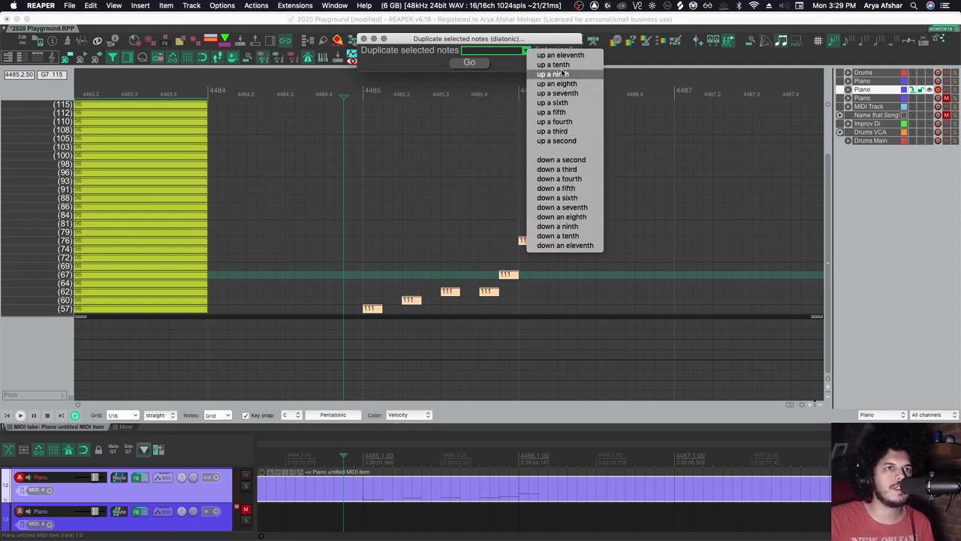
click(563, 131)
click(469, 63)
click(342, 90)
key(space)
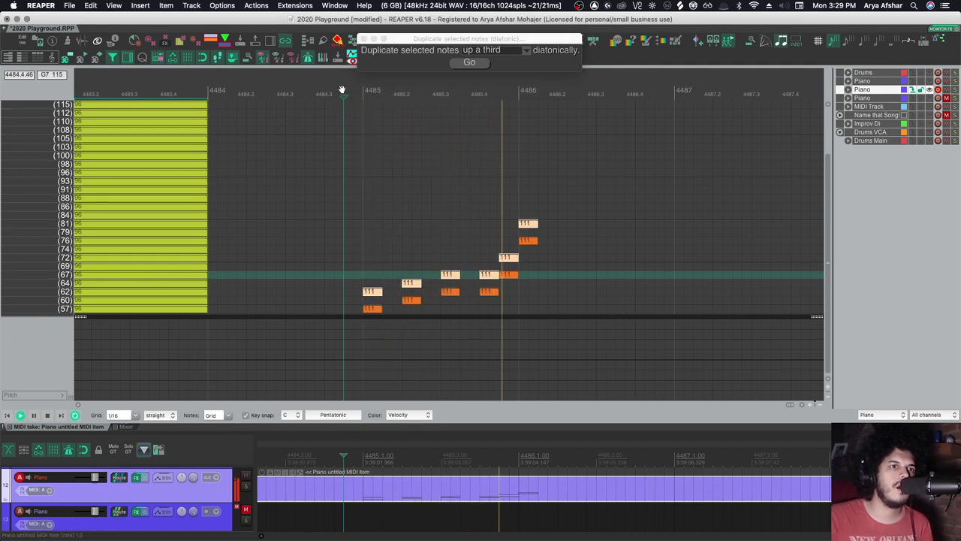
key(space)
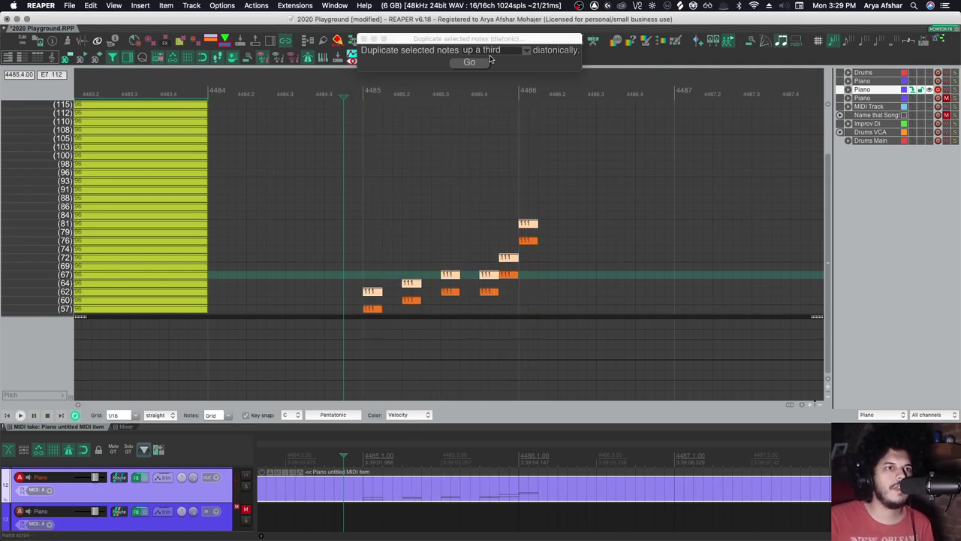
- Duplicate the notes another diatonic third higher and play the resulting chords
click(529, 50)
click(541, 52)
click(470, 63)
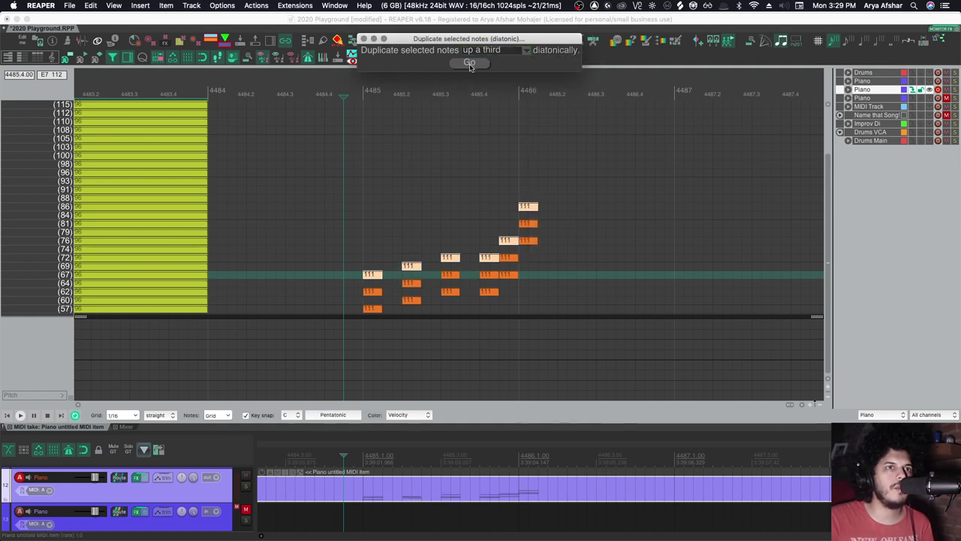
click(353, 90)
key(space)
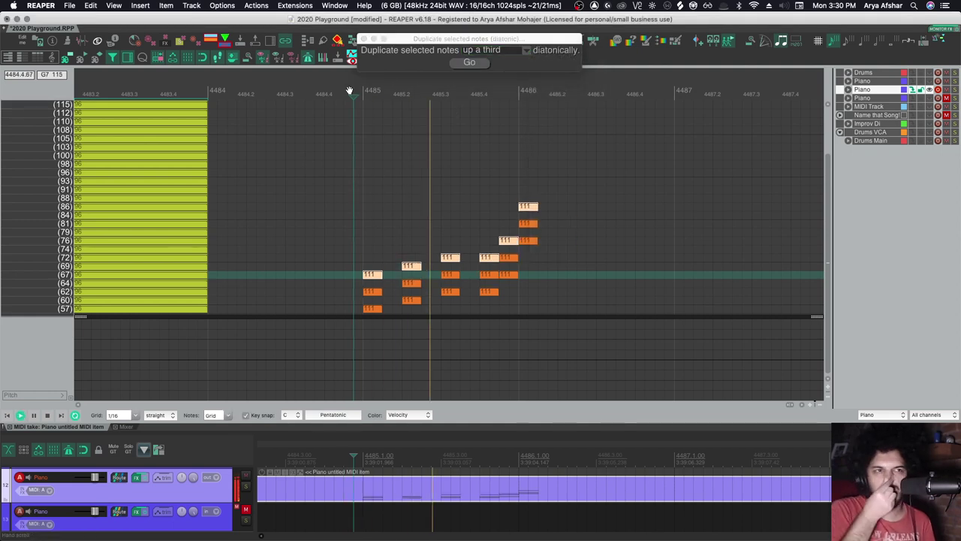
key(space)
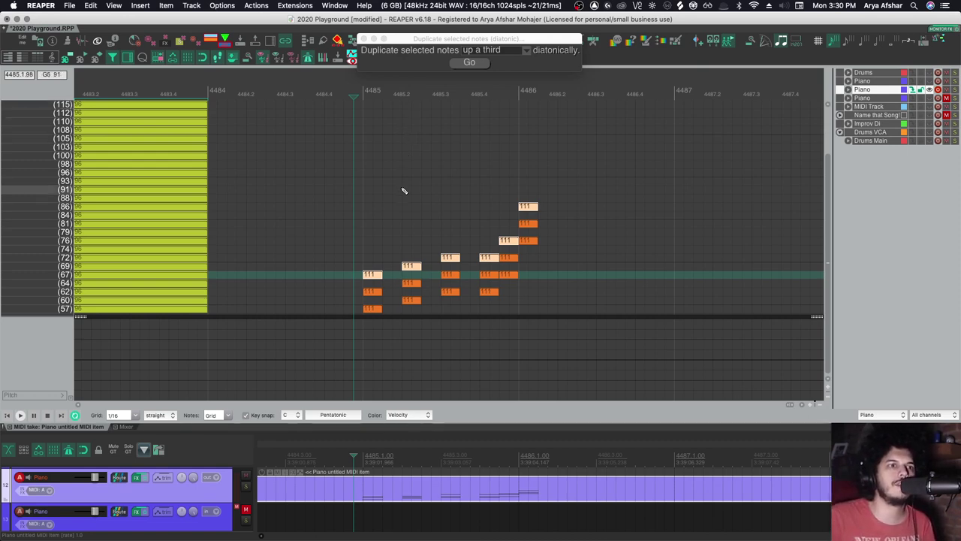
- Duplicate the selected notes diatonically up a fifth and play the result
click(524, 50)
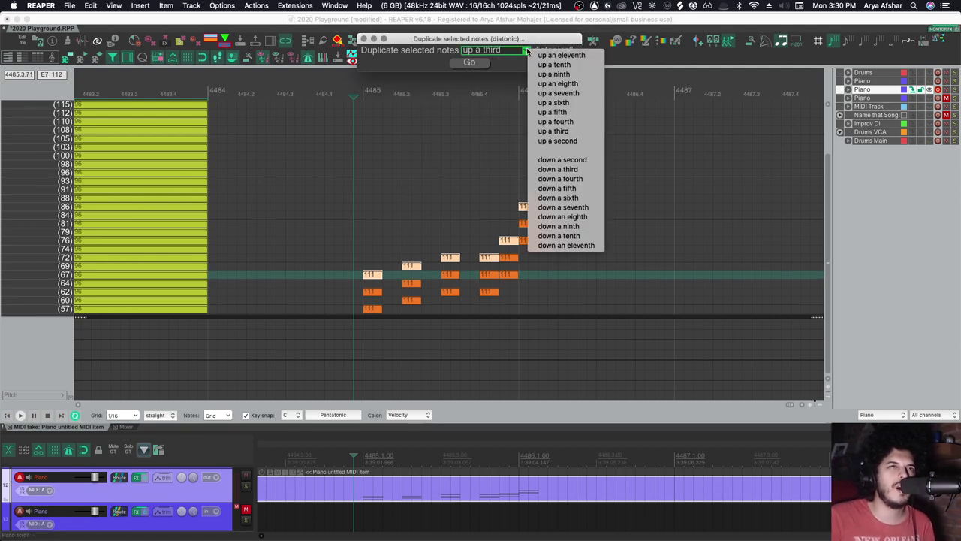
click(549, 112)
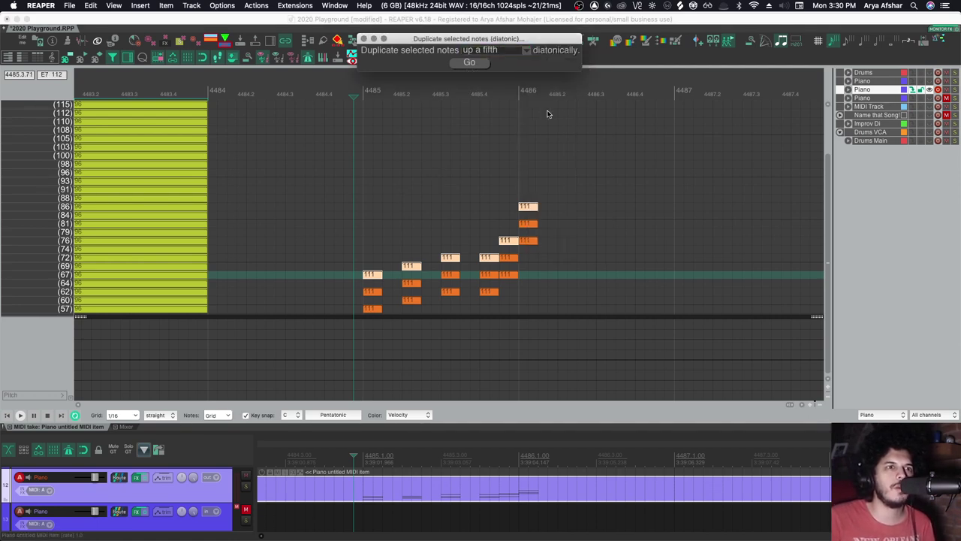
click(469, 62)
key(space)
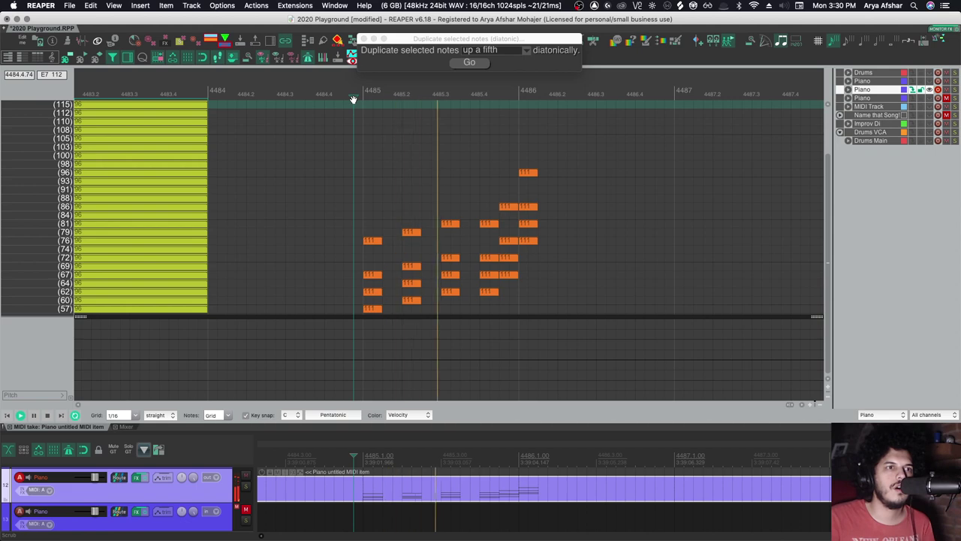
key(space)
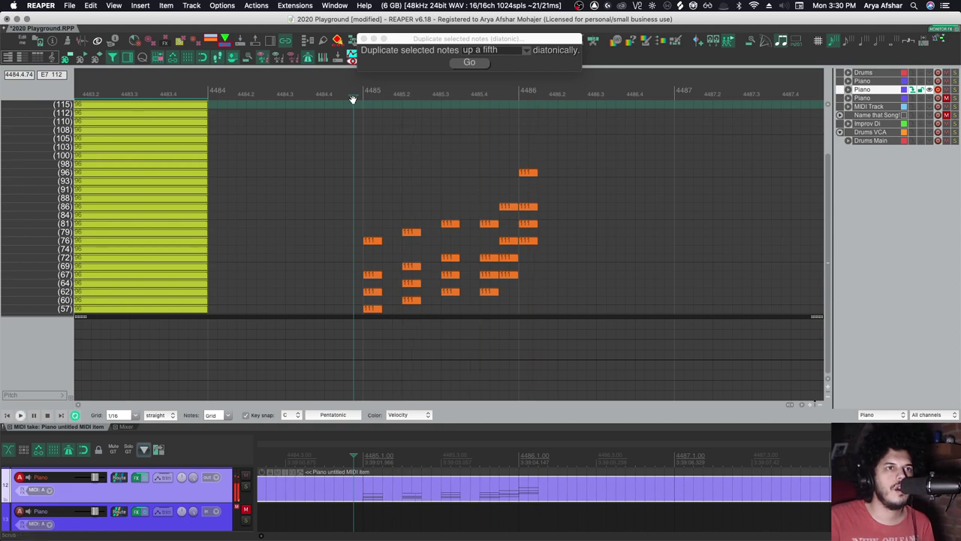
- Close the diatonic duplicate window and briefly show the piano track's instrument plugin
click(363, 39)
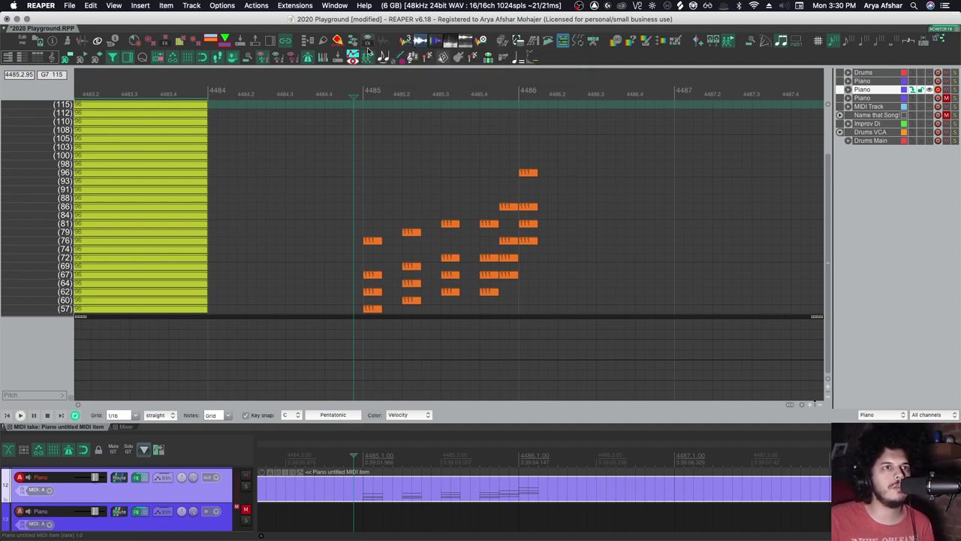
click(456, 59)
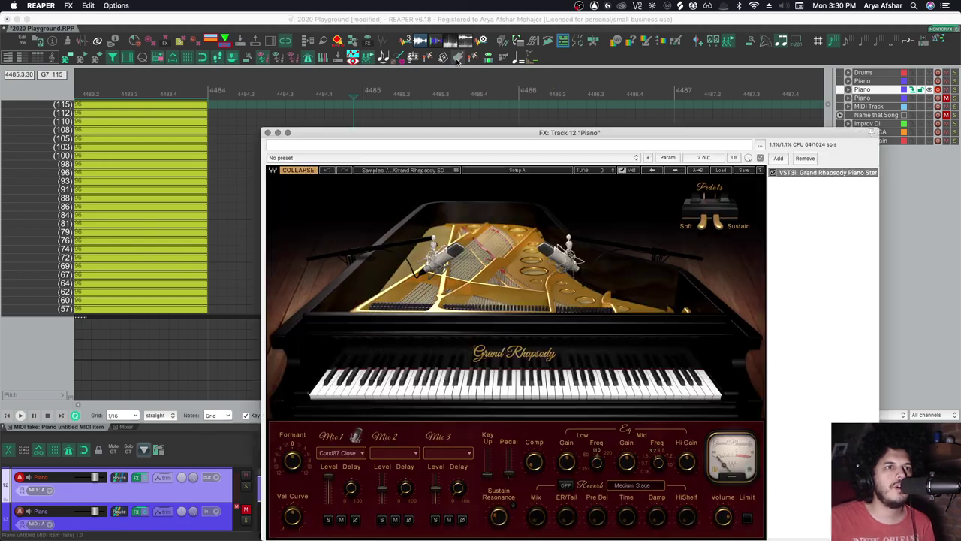
click(268, 132)
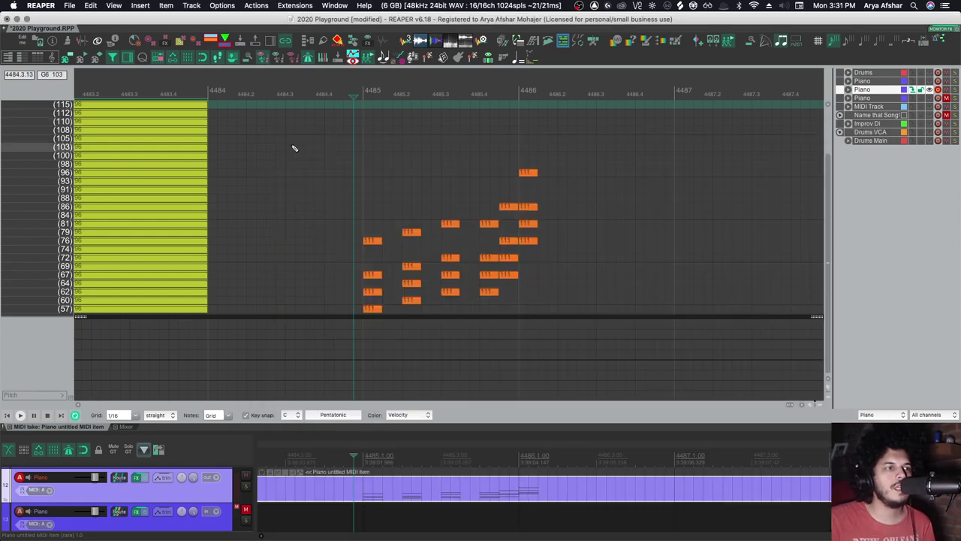
- Undock the MIDI editor into its own window and play back the chords
click(235, 60)
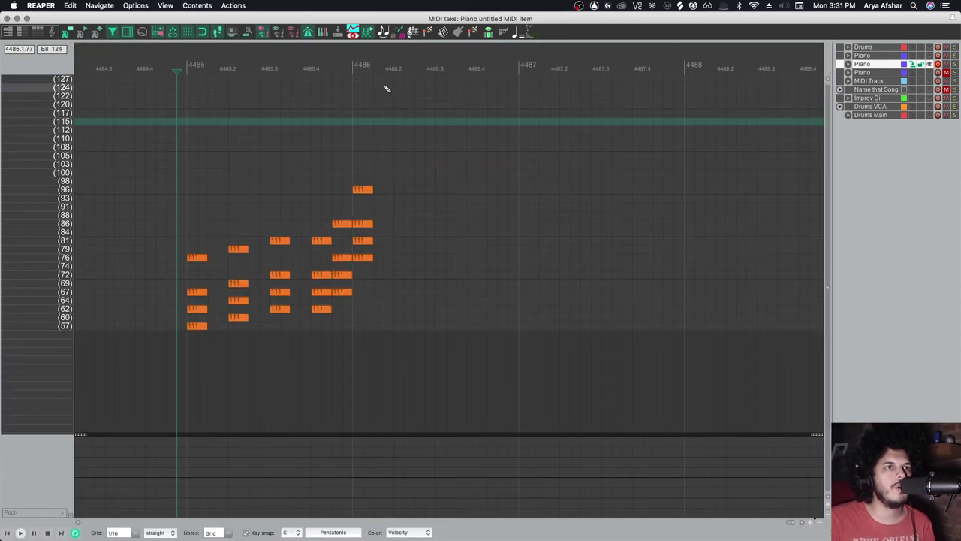
key(space)
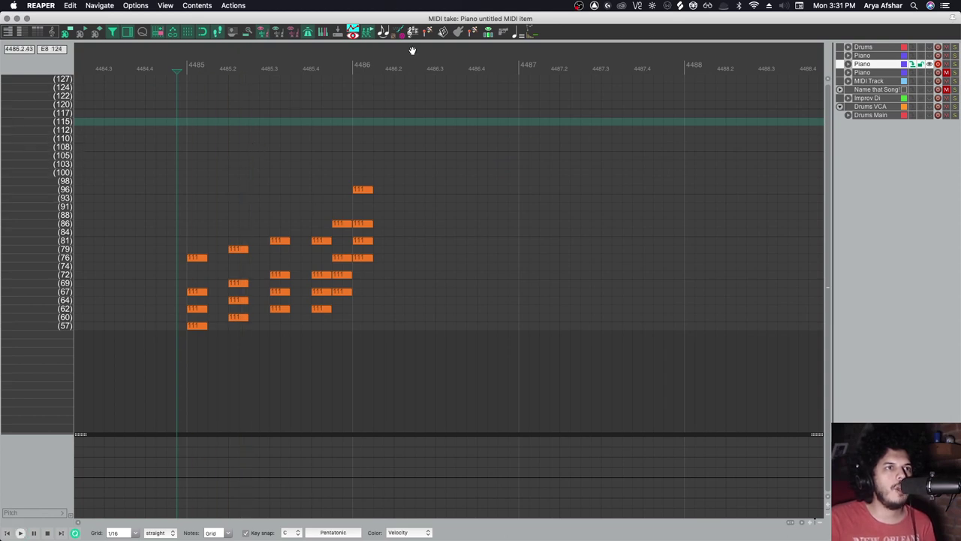
click(456, 33)
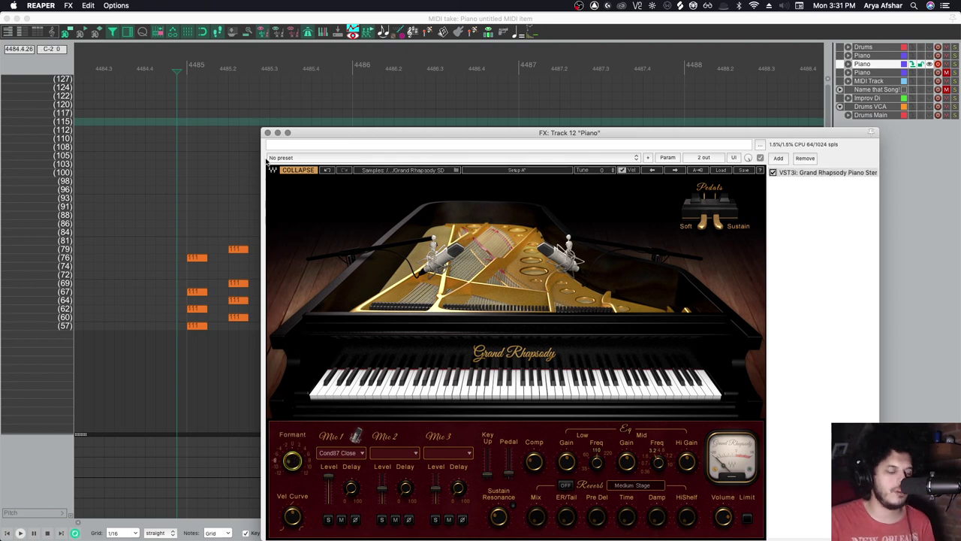
click(267, 132)
key(space)
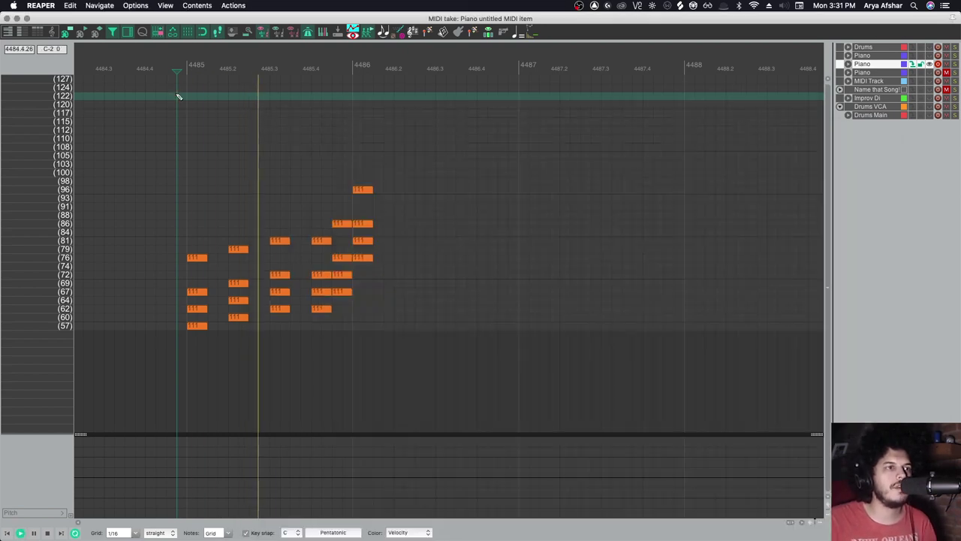
key(space)
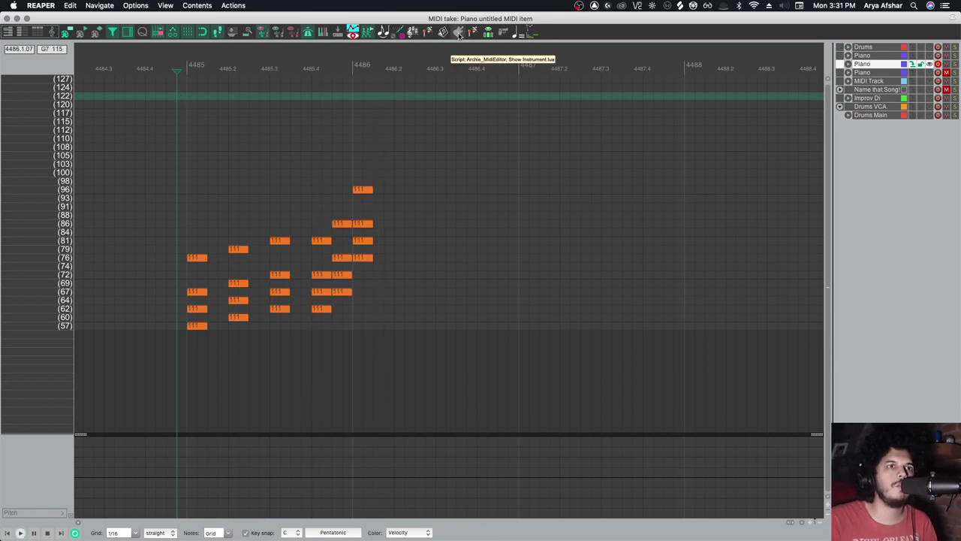
click(459, 33)
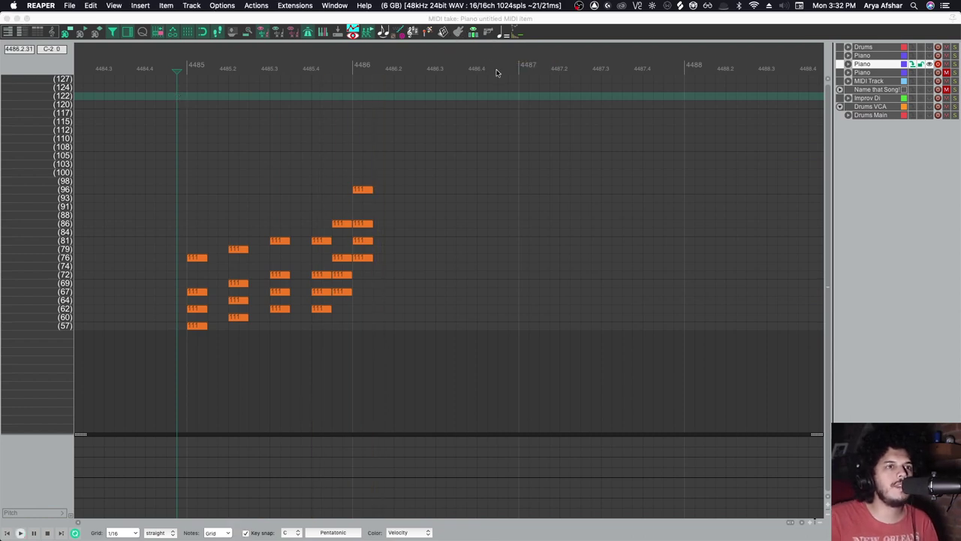
- Put the edit cursor at bar 4487 and set ChordGun's scale to Pentatonic
click(522, 68)
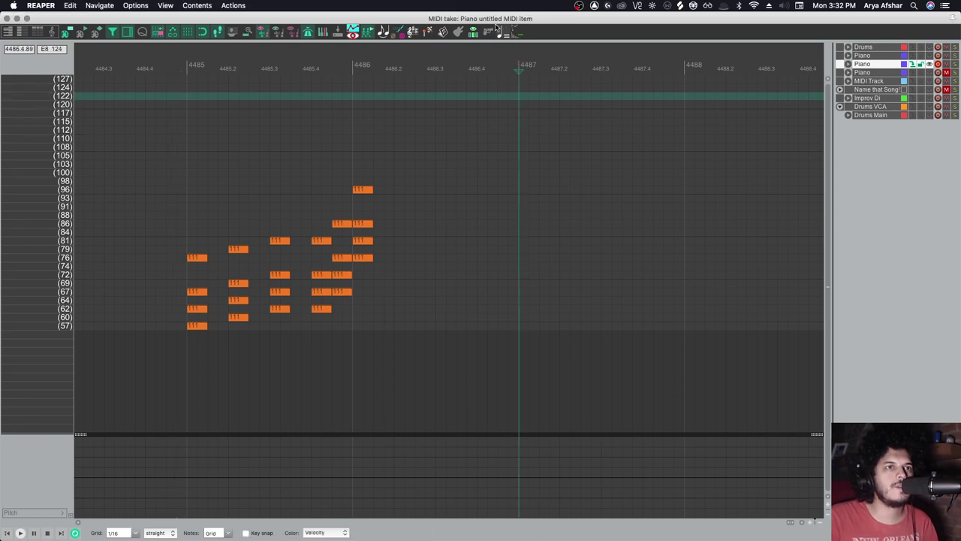
click(489, 34)
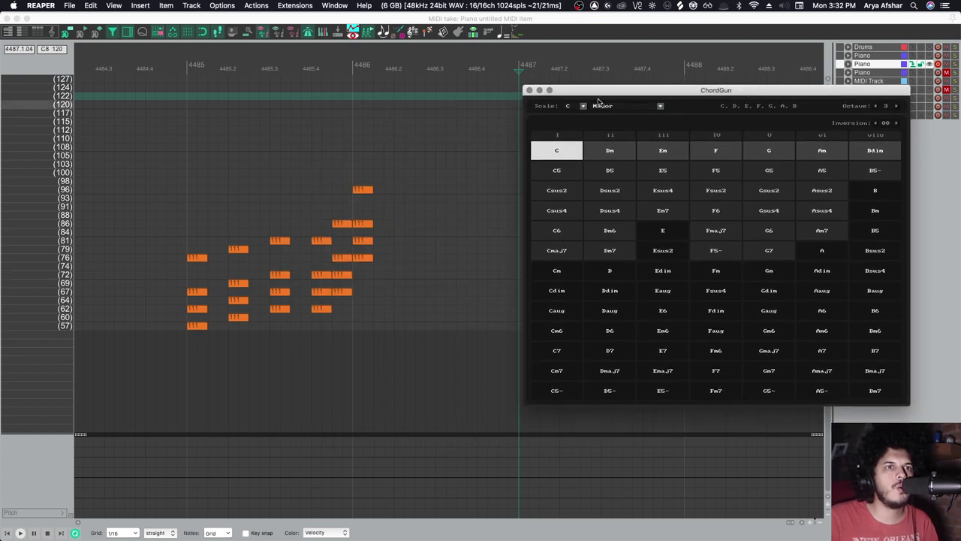
click(603, 106)
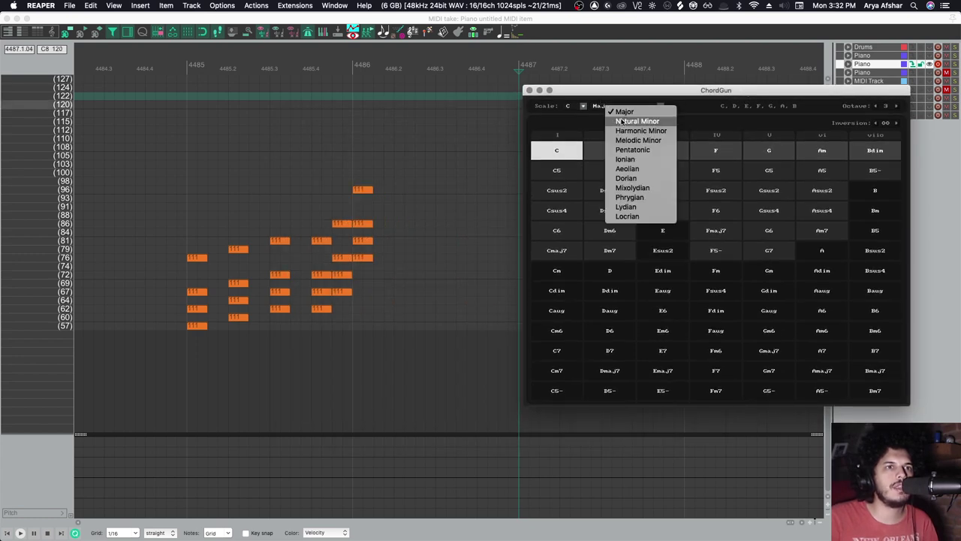
click(636, 151)
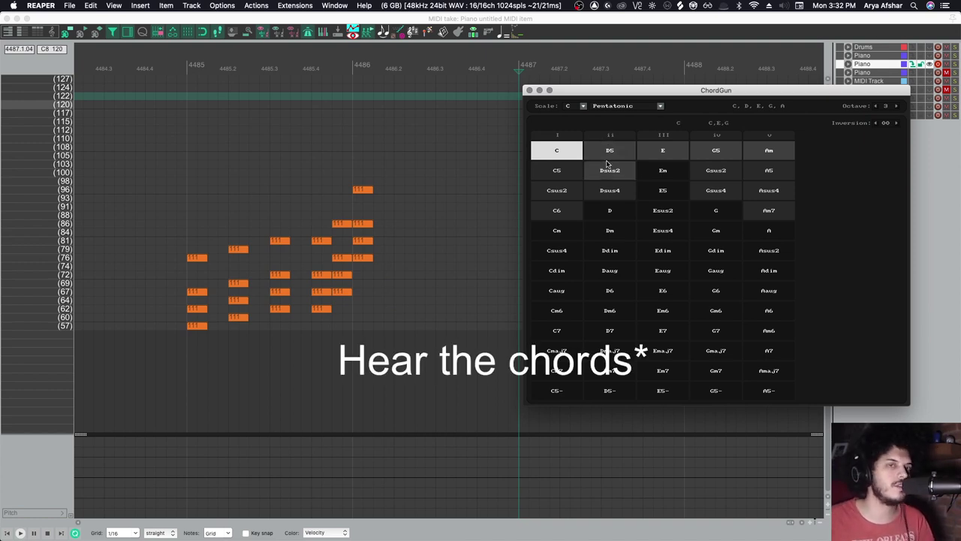
- Audition the pentatonic chords and C variations, then insert a C chord at bar 4487
key(2)
key(3)
key(4)
key(5)
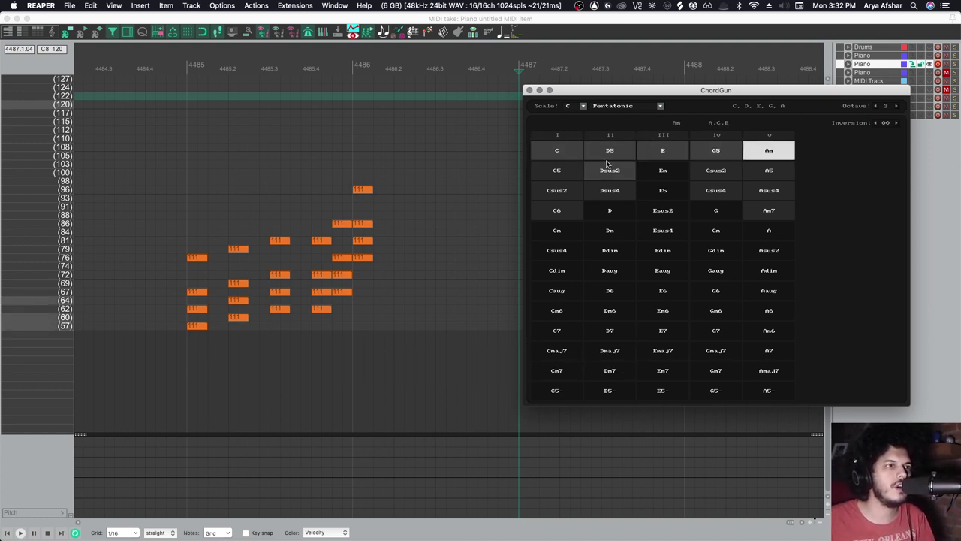
click(557, 272)
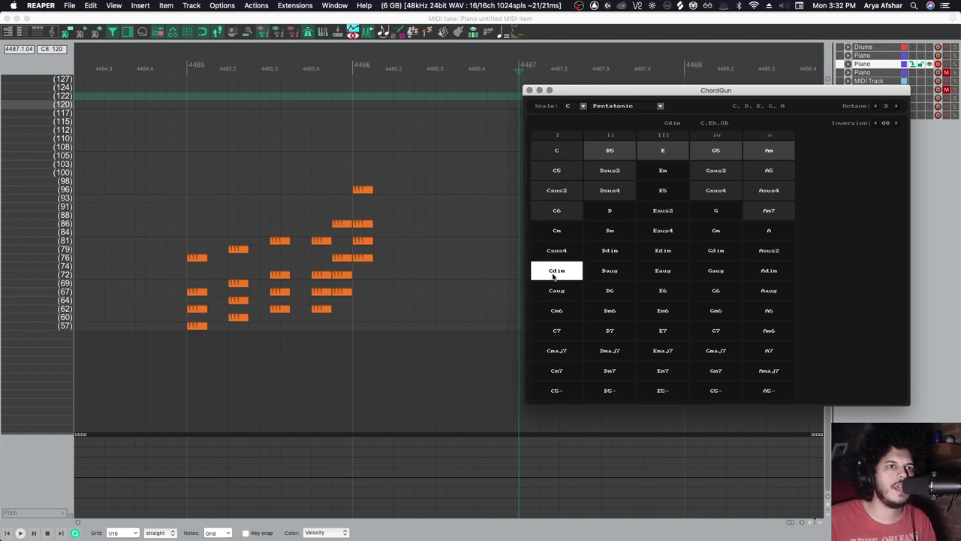
click(556, 233)
click(559, 294)
click(556, 351)
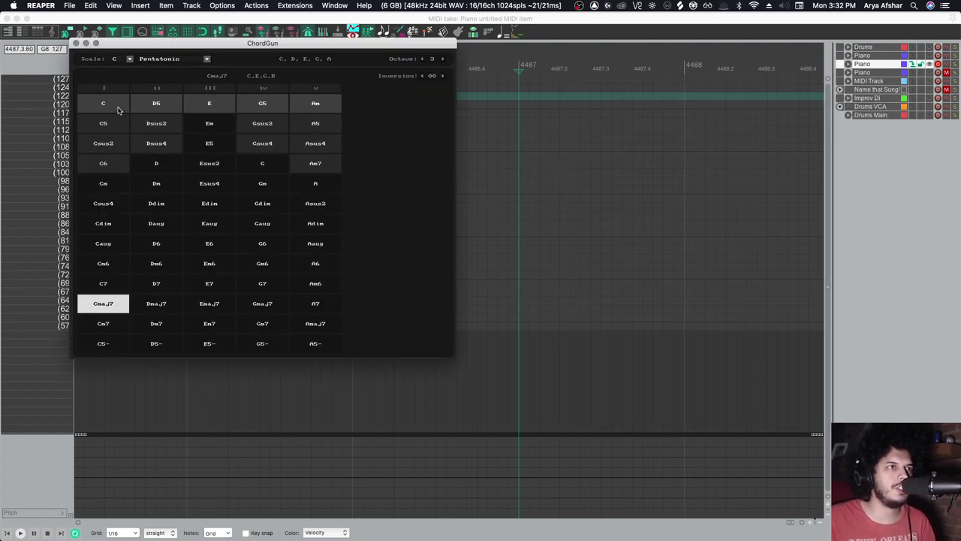
click(116, 109)
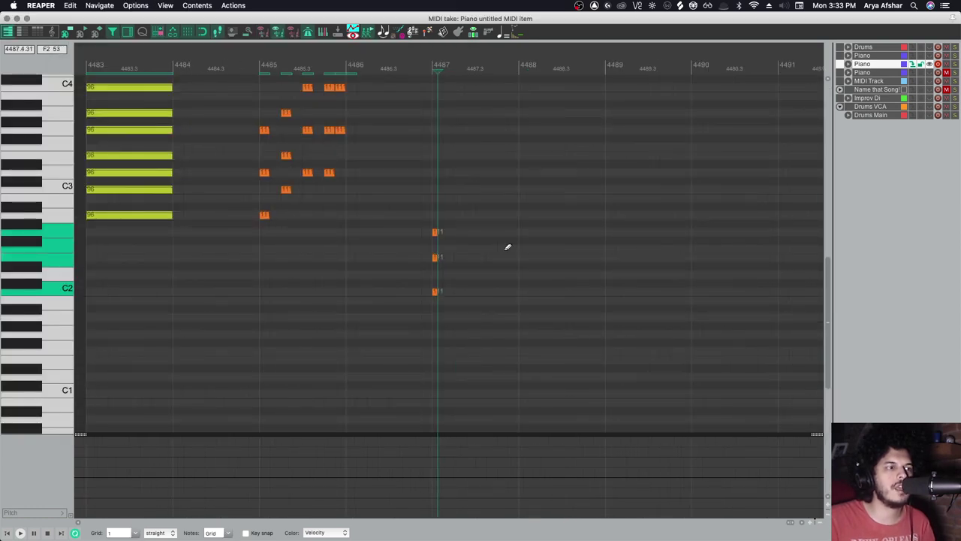
- Starting at bar 4488, insert C, E, Gsus4 and G5 chords in sequence with ChordGun
click(518, 64)
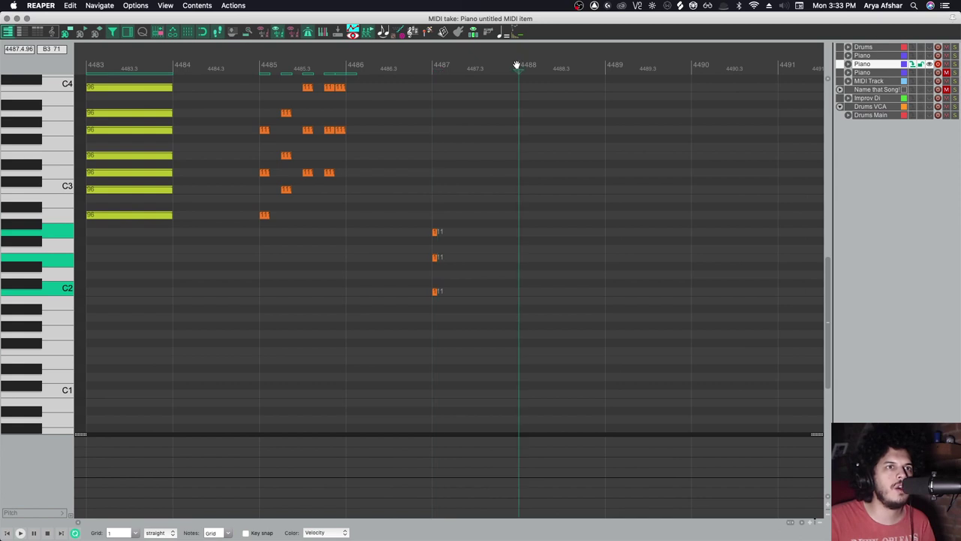
click(474, 33)
drag(479, 115, 778, 46)
click(631, 106)
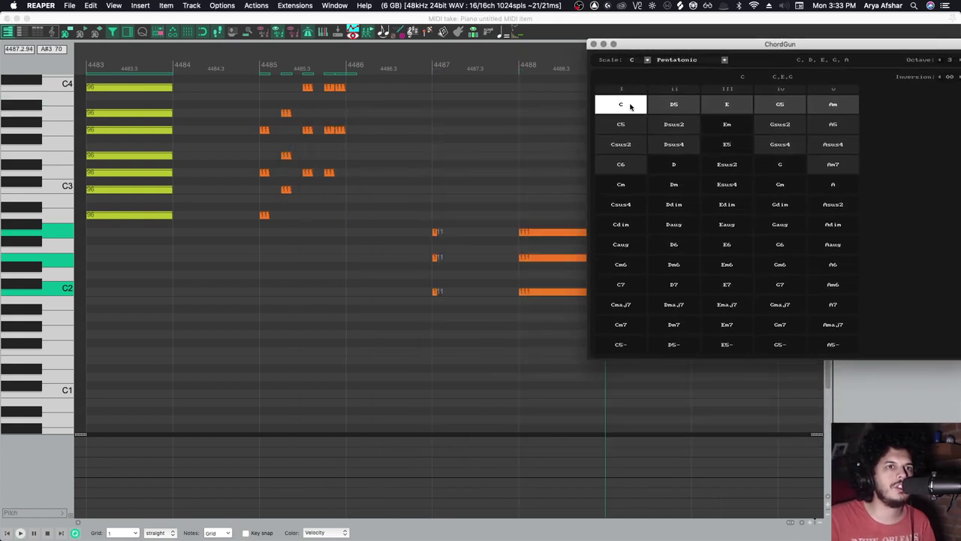
drag(679, 50, 116, 50)
click(165, 104)
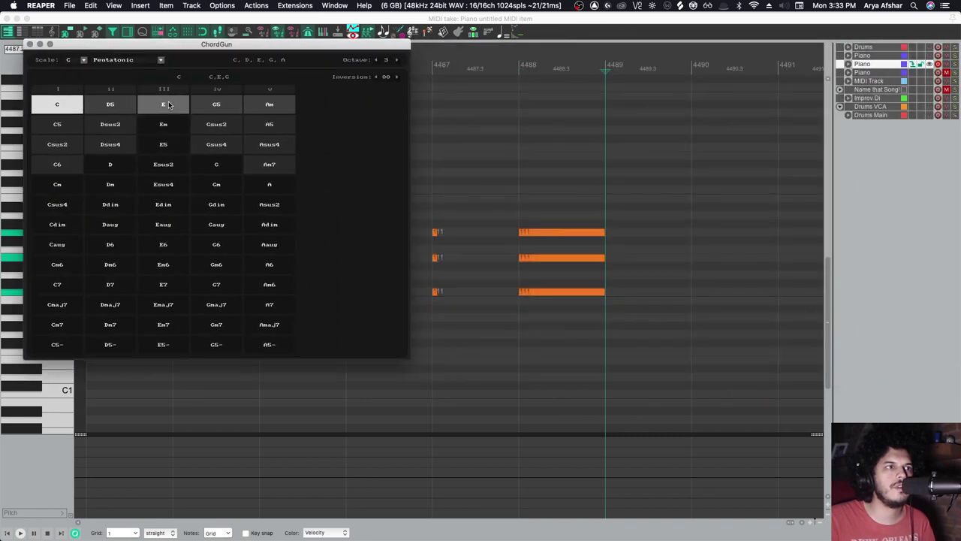
click(218, 145)
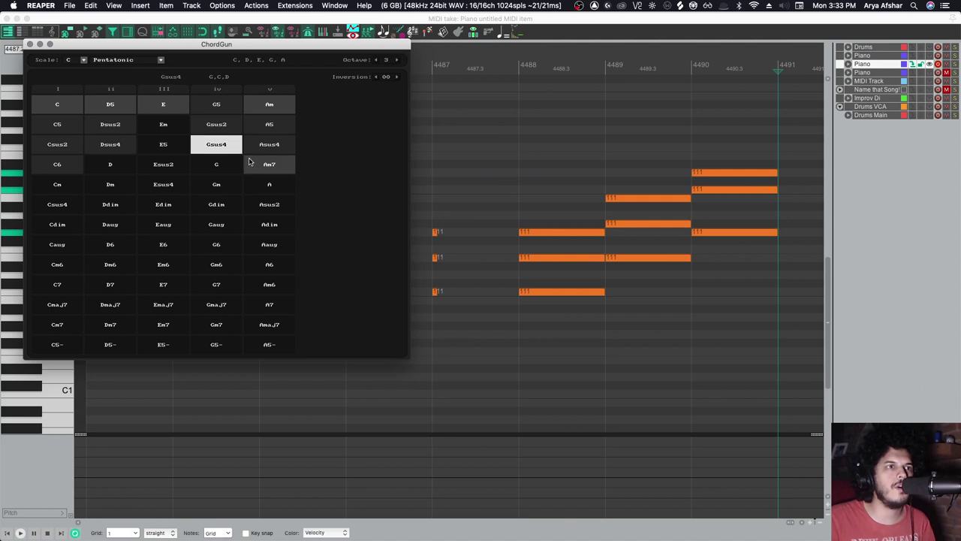
click(225, 104)
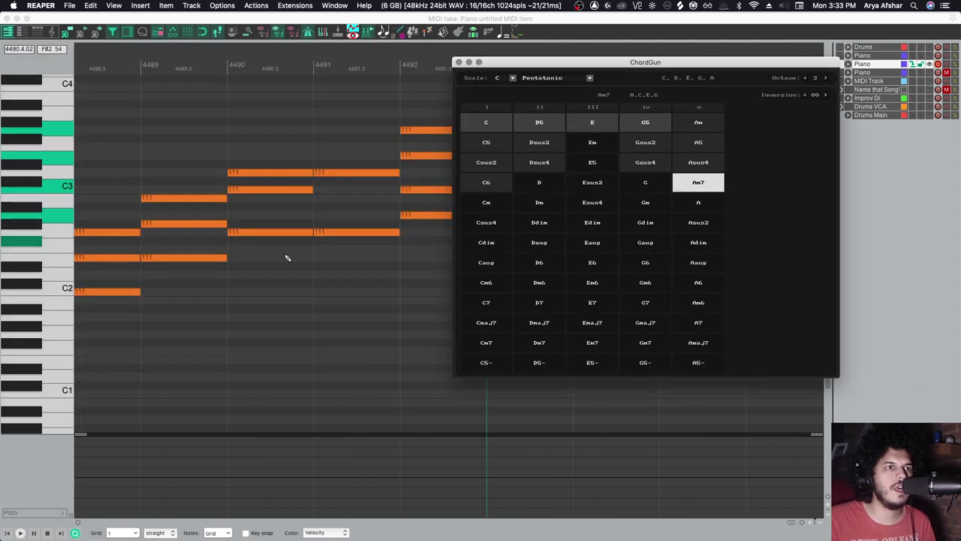
scroll(287, 257, down, 2)
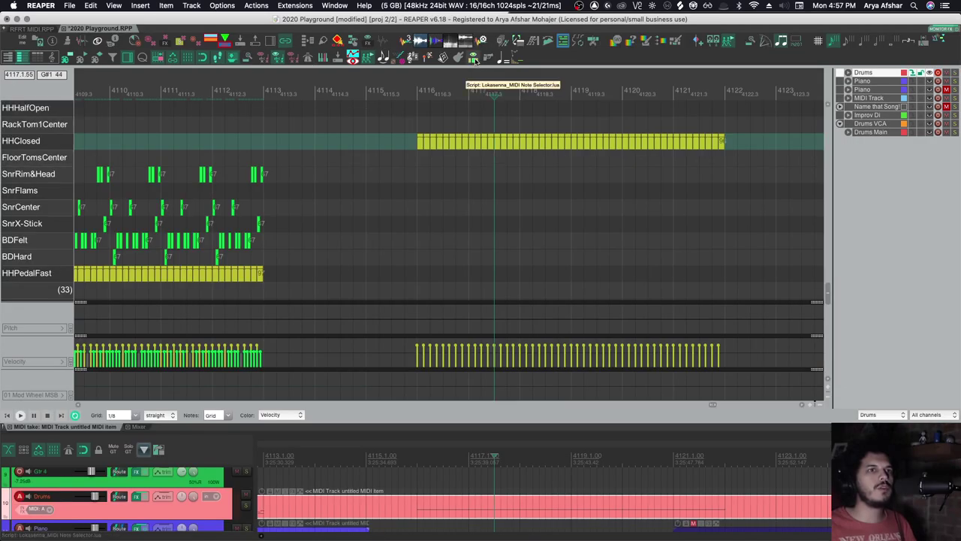
- Select all the HHClosed notes and play the drum part
drag(382, 118, 737, 195)
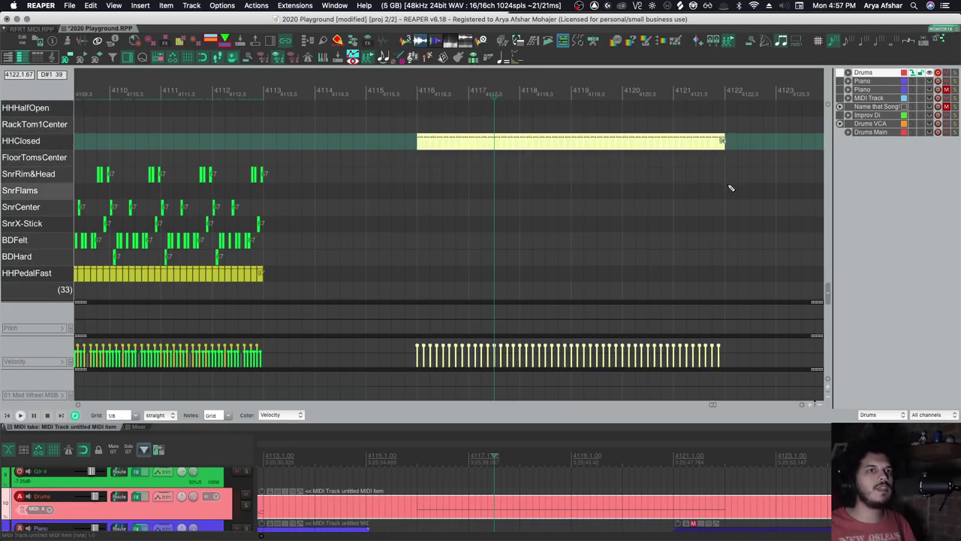
scroll(494, 137, up, 5)
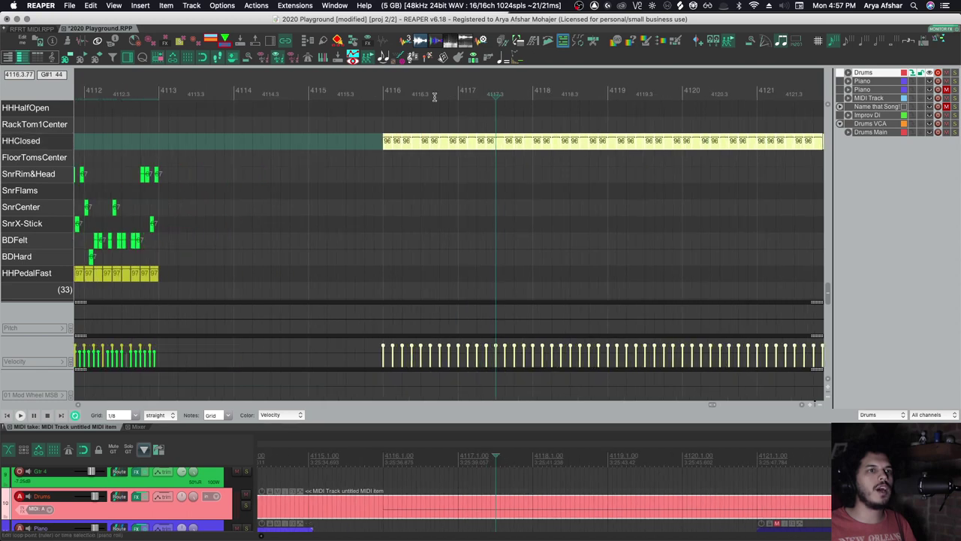
key(space)
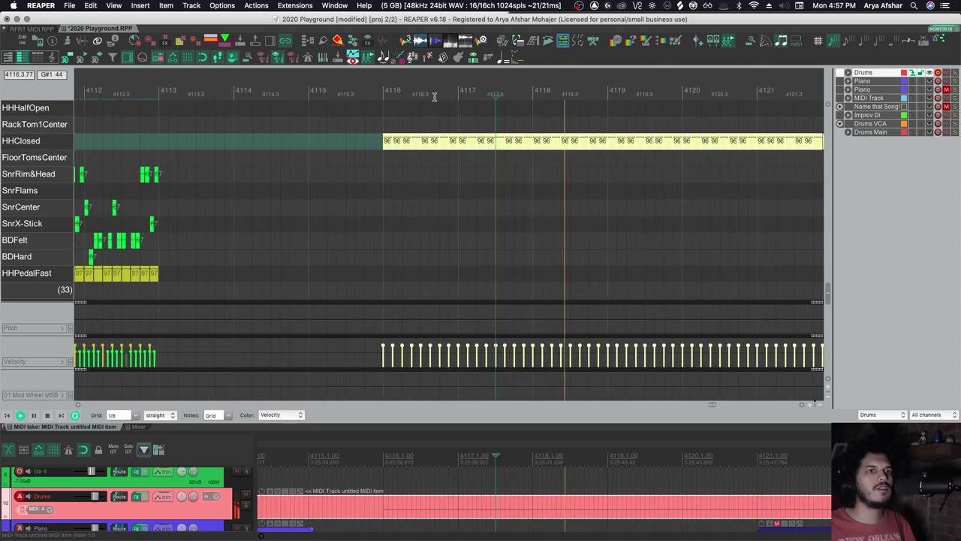
key(space)
- Use MIDI Note Selector to select every second HHClosed note from the 2nd, then close it
click(473, 59)
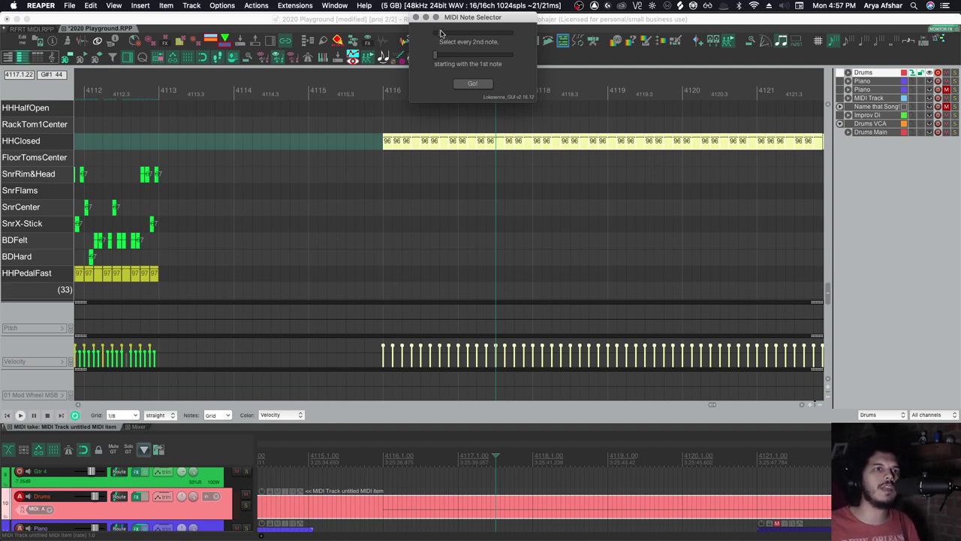
drag(441, 33, 440, 33)
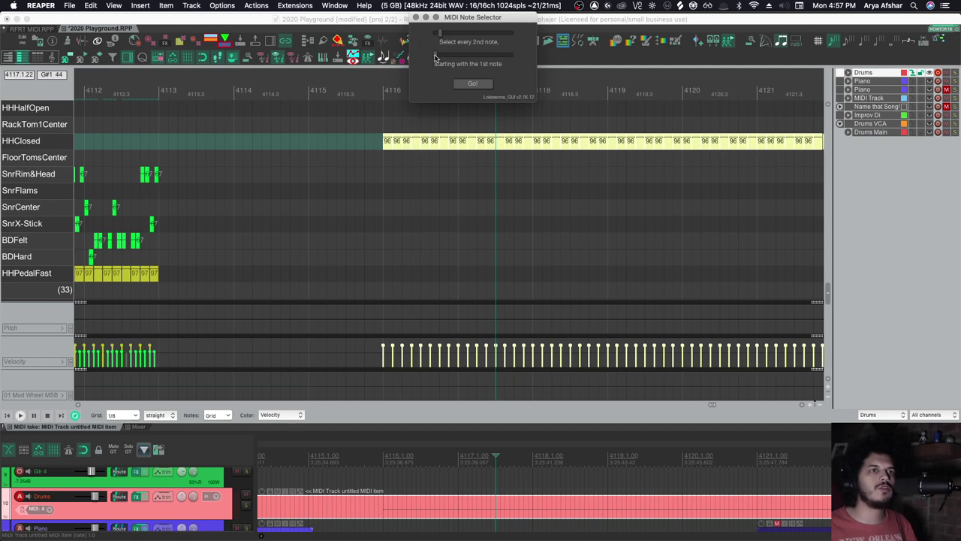
drag(435, 57, 437, 59)
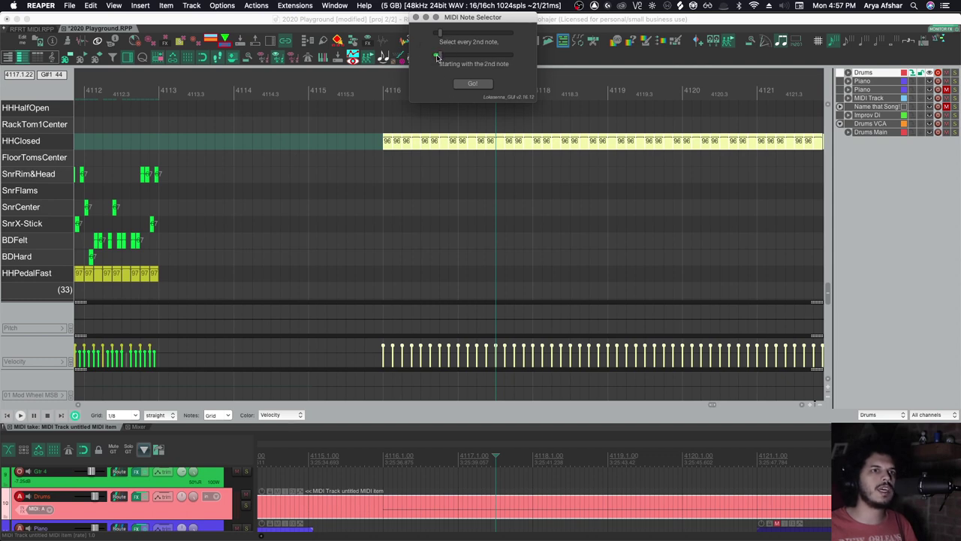
click(471, 85)
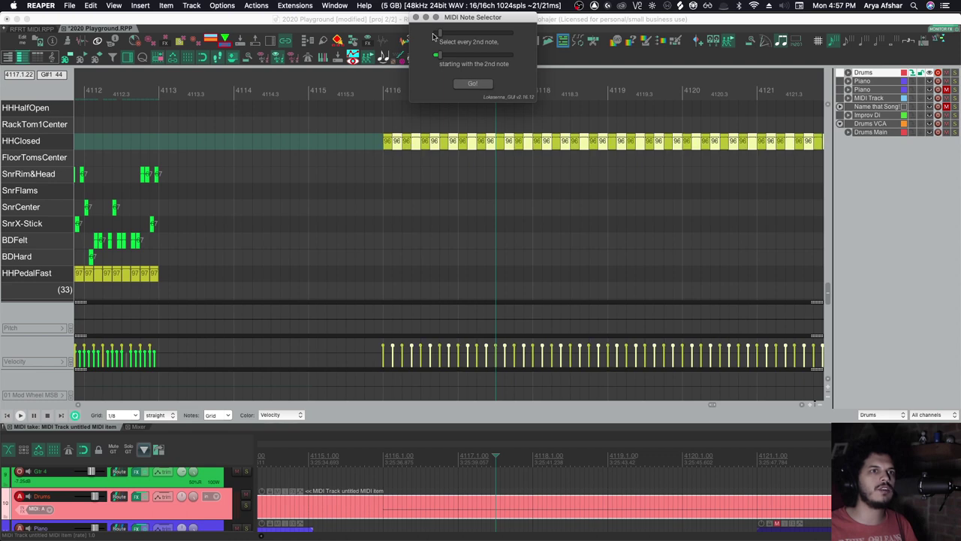
click(417, 17)
scroll(389, 148, down, 3)
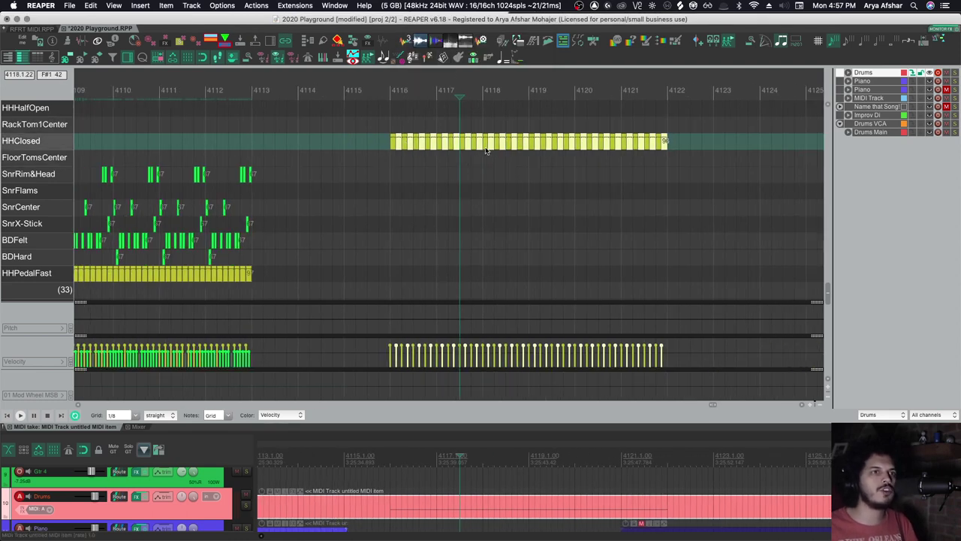
- Lower the velocity of the selected HHClosed notes and play the hi-hats from bar 4116
drag(486, 151, 486, 155)
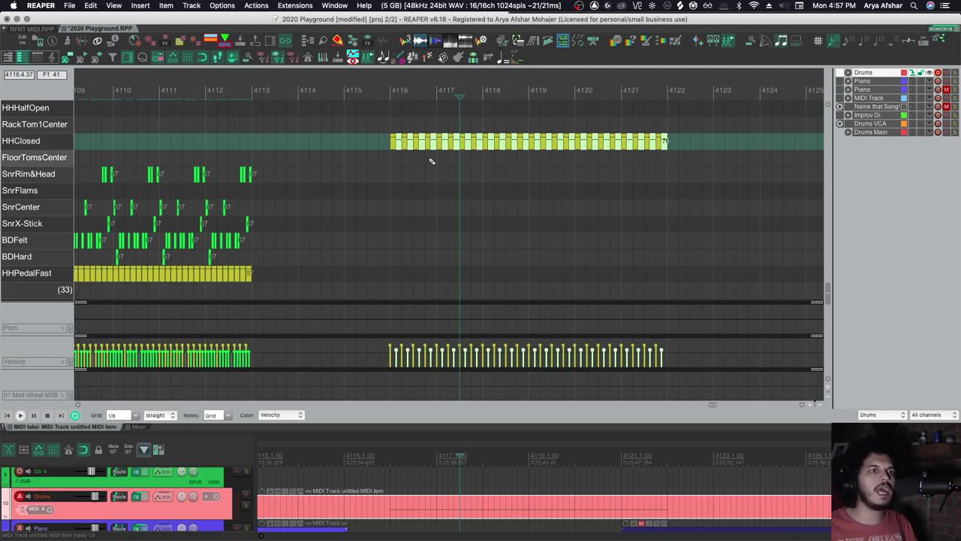
click(388, 93)
key(space)
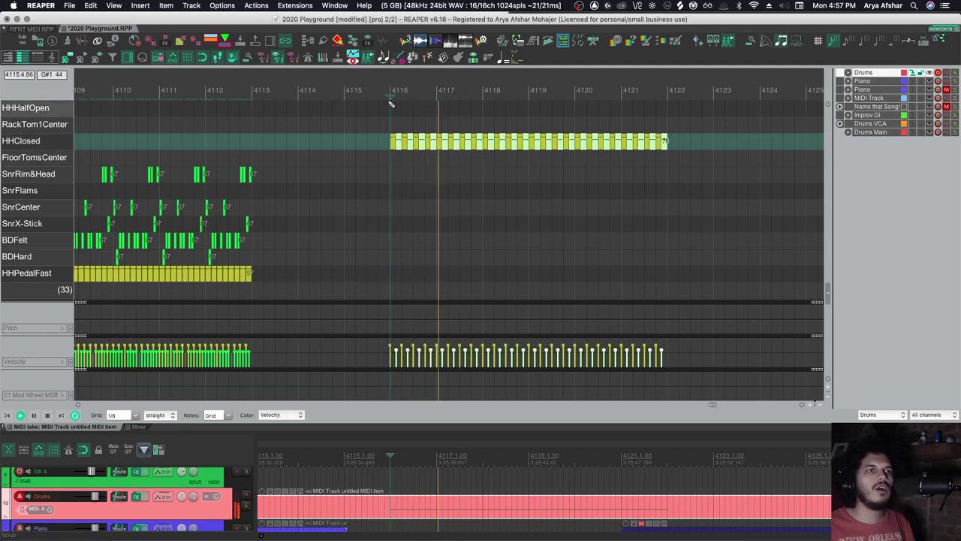
key(space)
- Select every 4th HHClosed note with MIDI Note Selector and play the hi-hats
drag(375, 123, 686, 173)
click(473, 58)
click(448, 34)
click(473, 83)
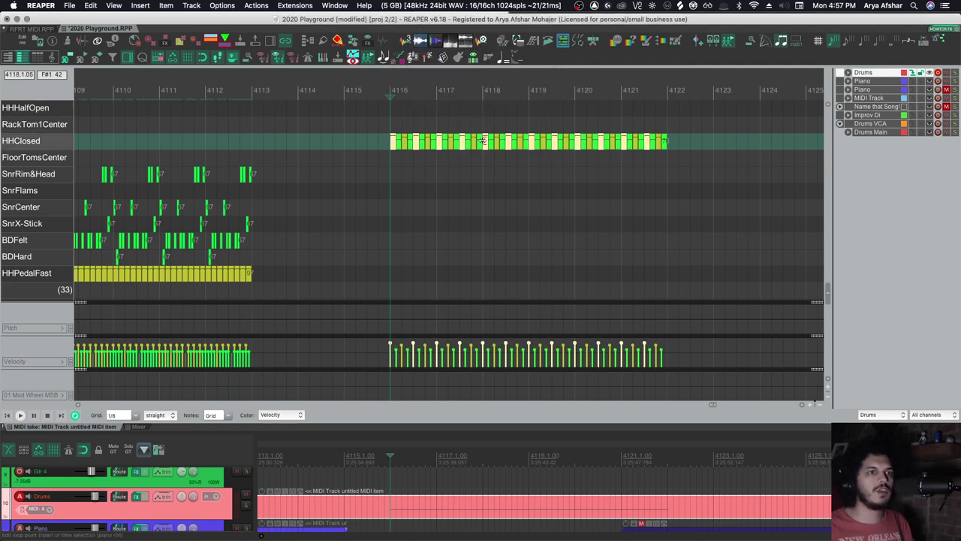
key(space)
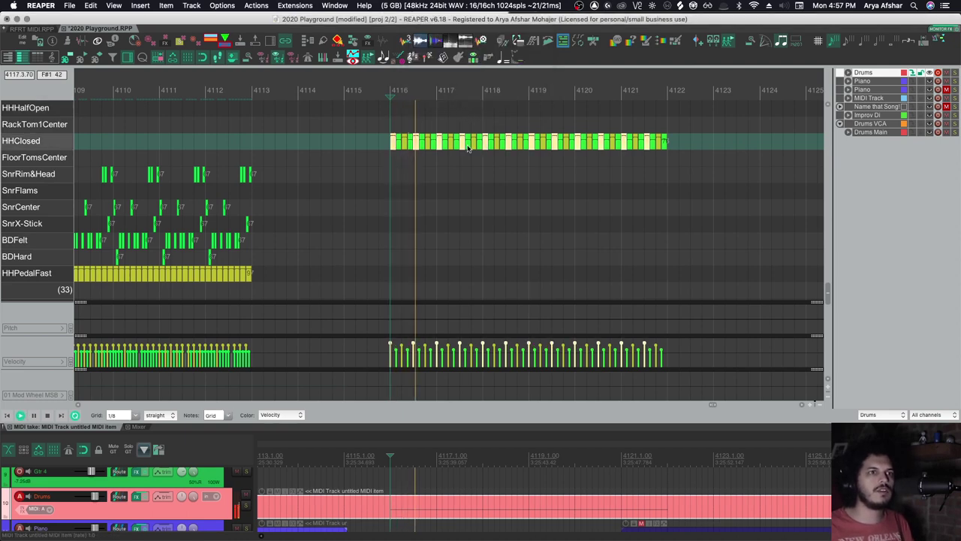
key(space)
- Humanize the selected hi-hat notes with 17% velocity randomization and play them back
key(h)
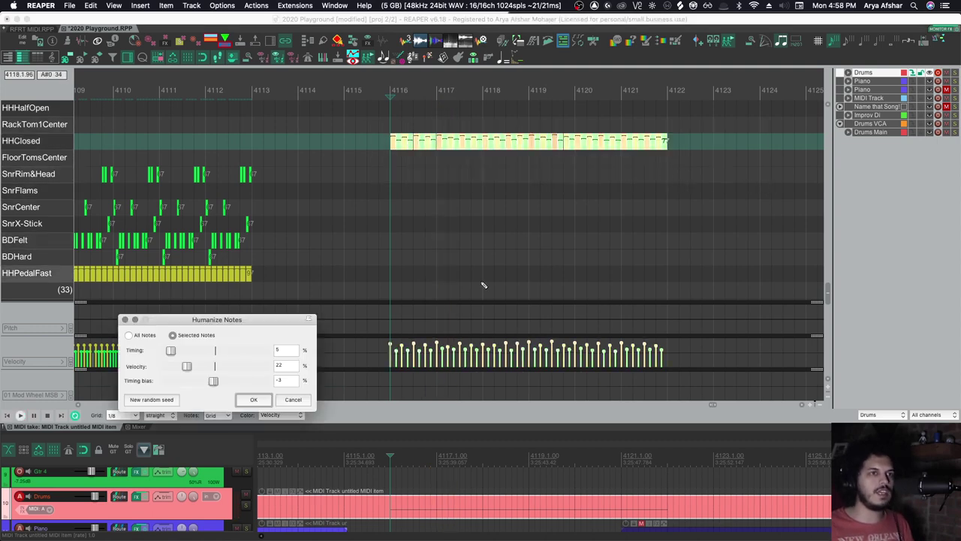
drag(178, 371, 182, 368)
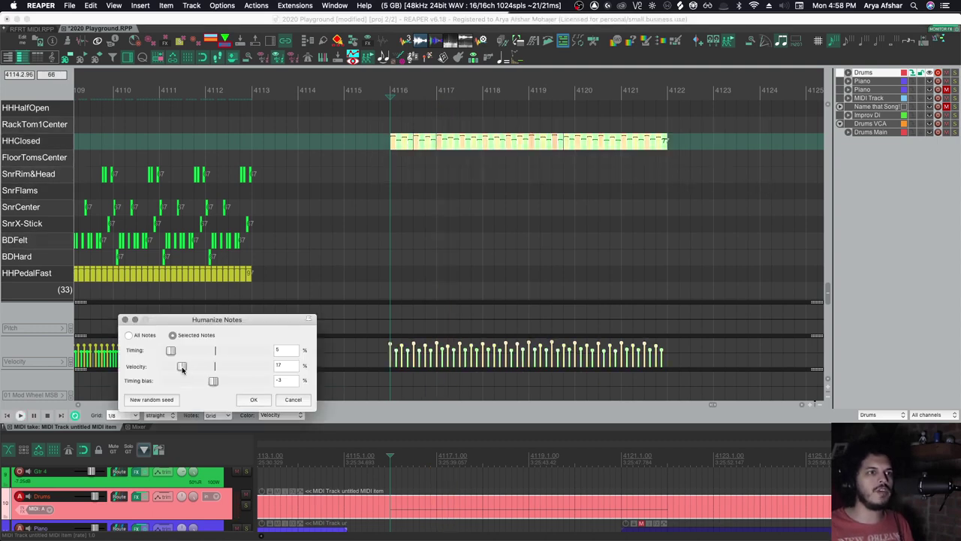
click(253, 400)
scroll(401, 273, up, 5)
key(space)
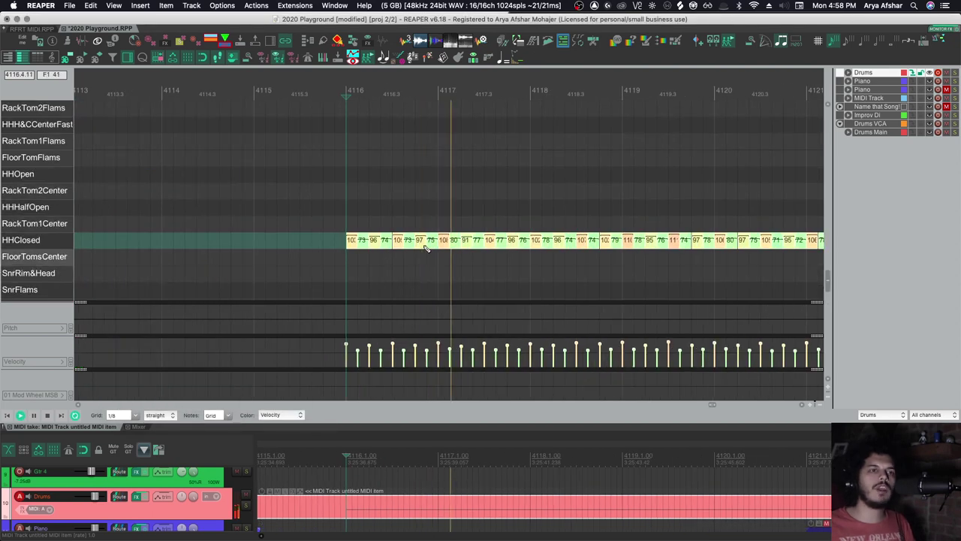
scroll(426, 249, right, 5)
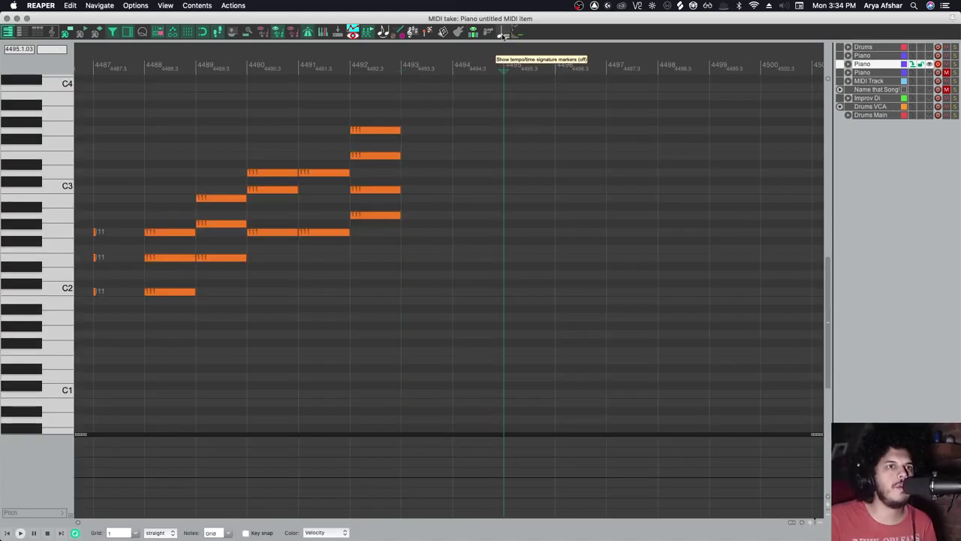
key(minus)
key(minus)
key(minus)
key(minus)
key(minus)
key(minus)
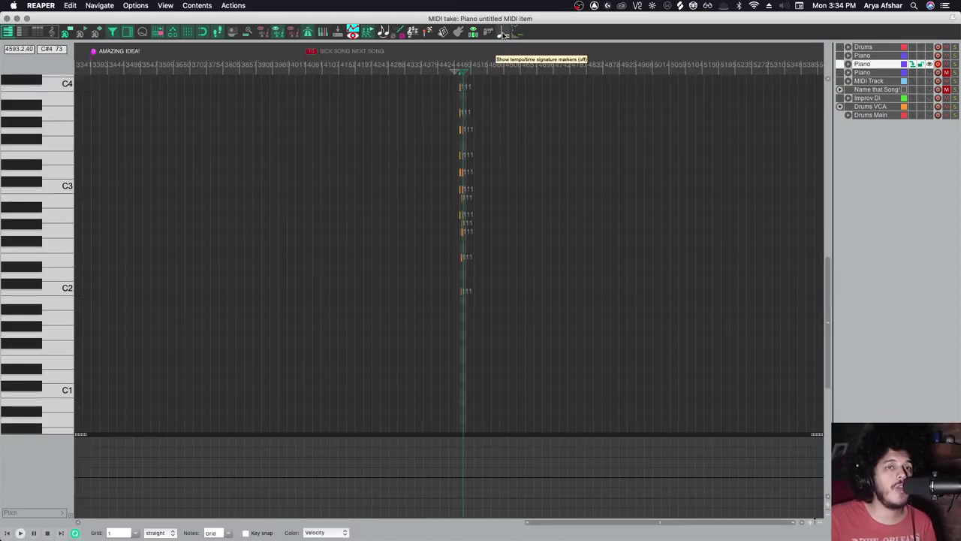
click(503, 34)
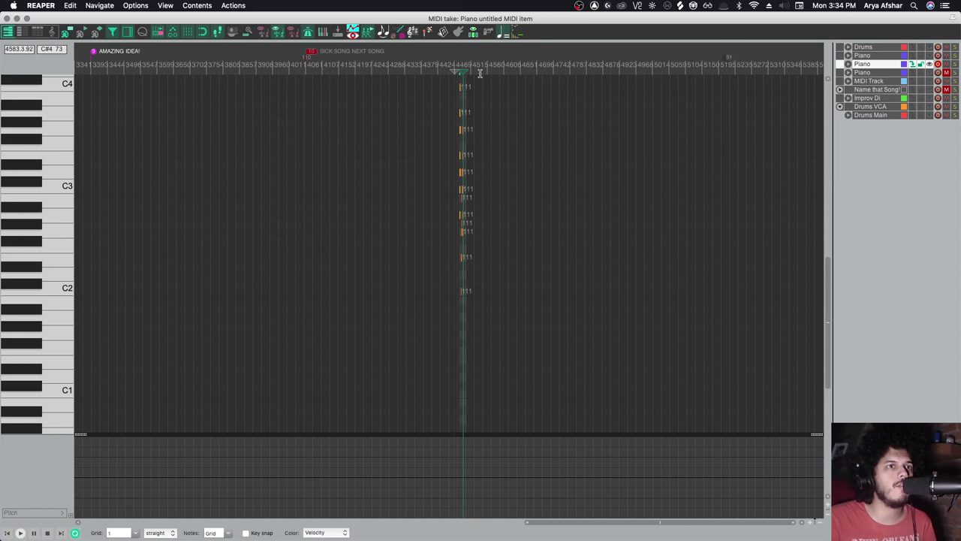
click(505, 34)
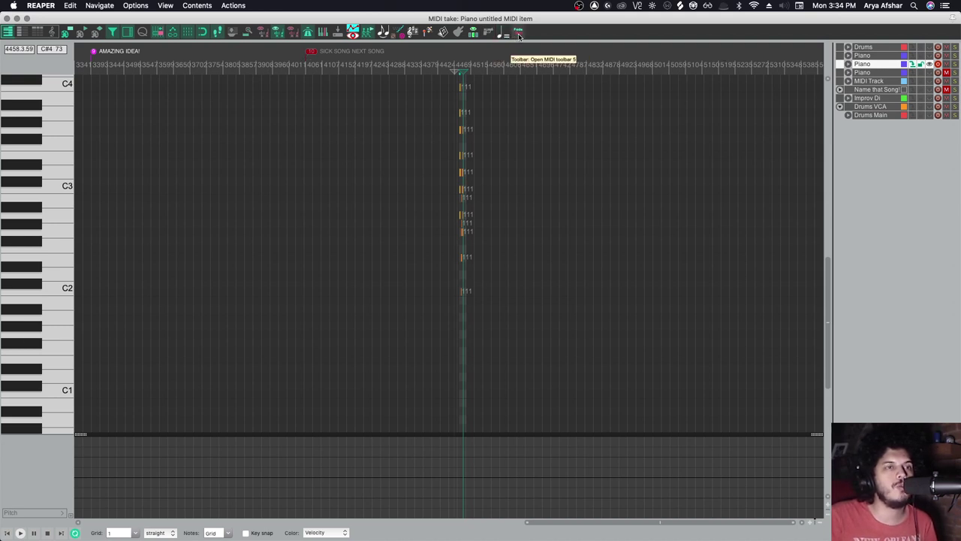
click(519, 33)
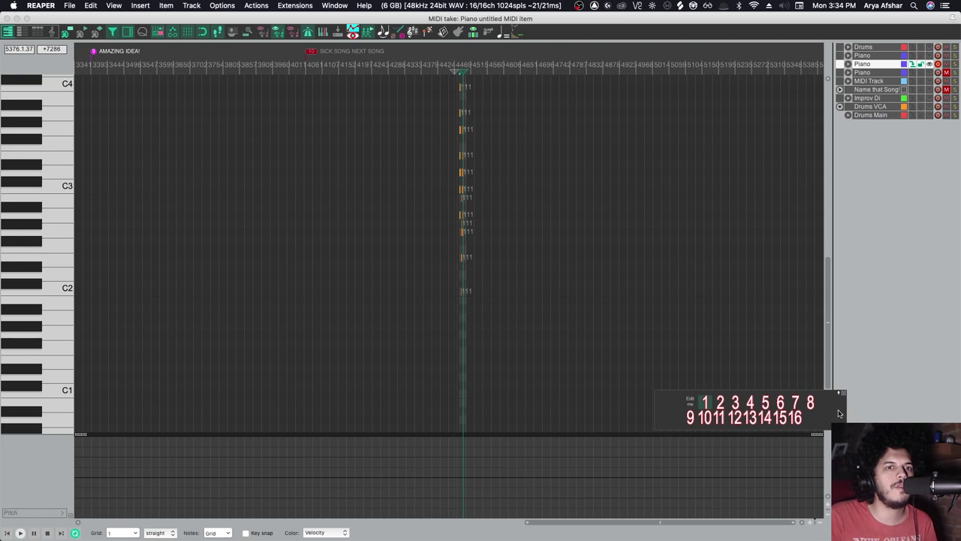
drag(838, 413, 743, 27)
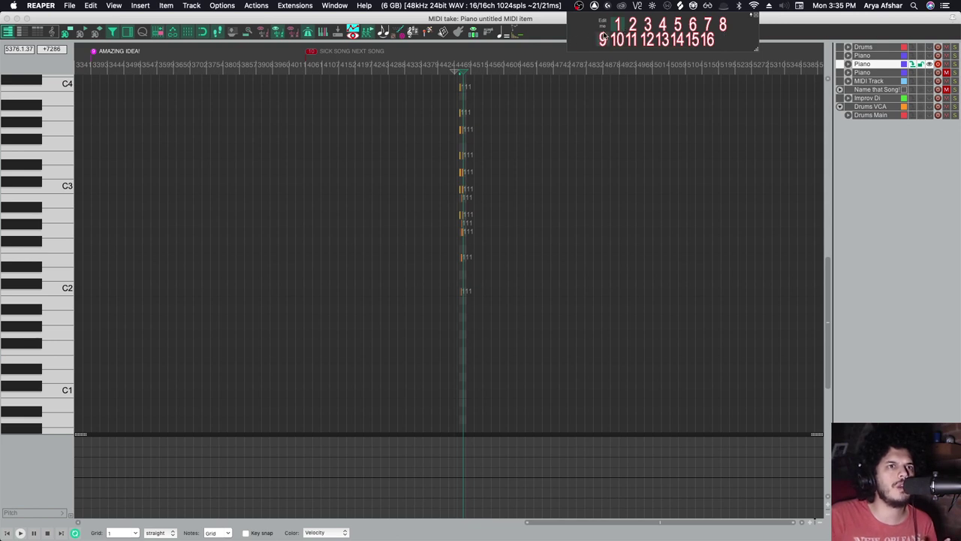
click(754, 15)
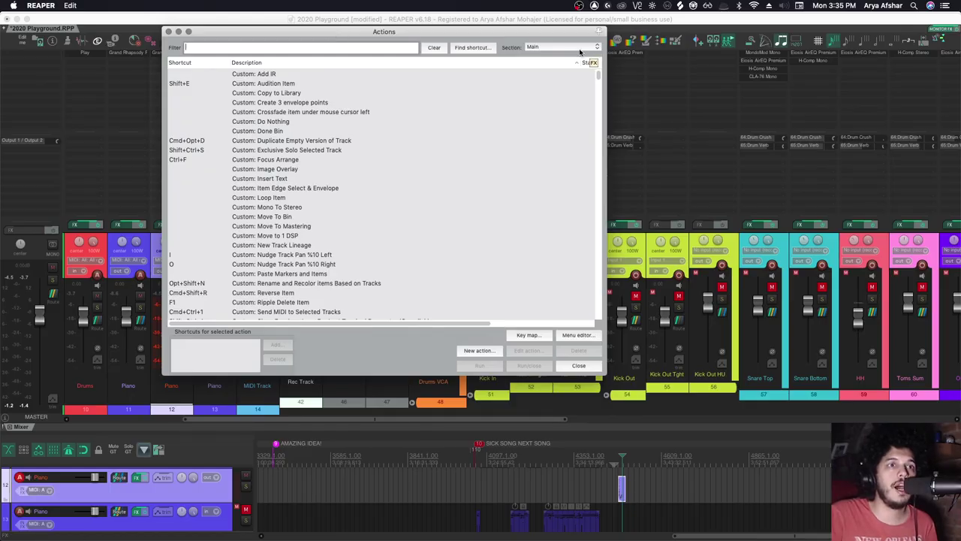
- Show the actions list with the MIDI Editor section selected
click(582, 48)
click(523, 45)
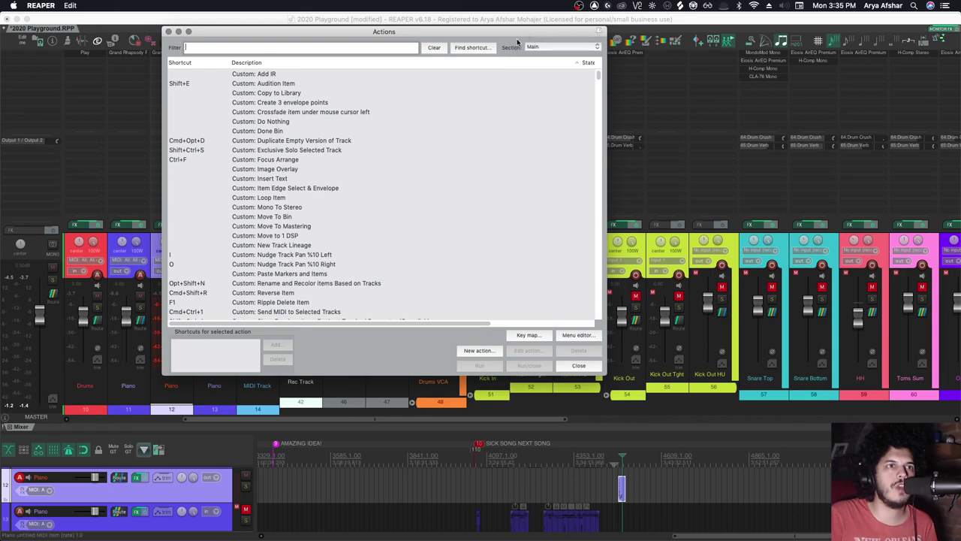
click(535, 50)
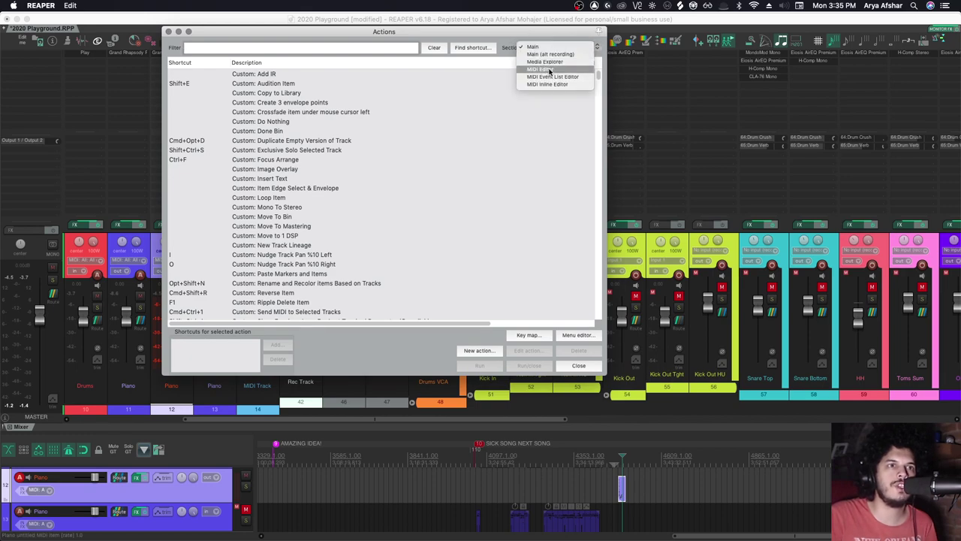
click(547, 78)
- Browse through the MIDI Editor actions, then close the actions list
drag(596, 79, 611, 352)
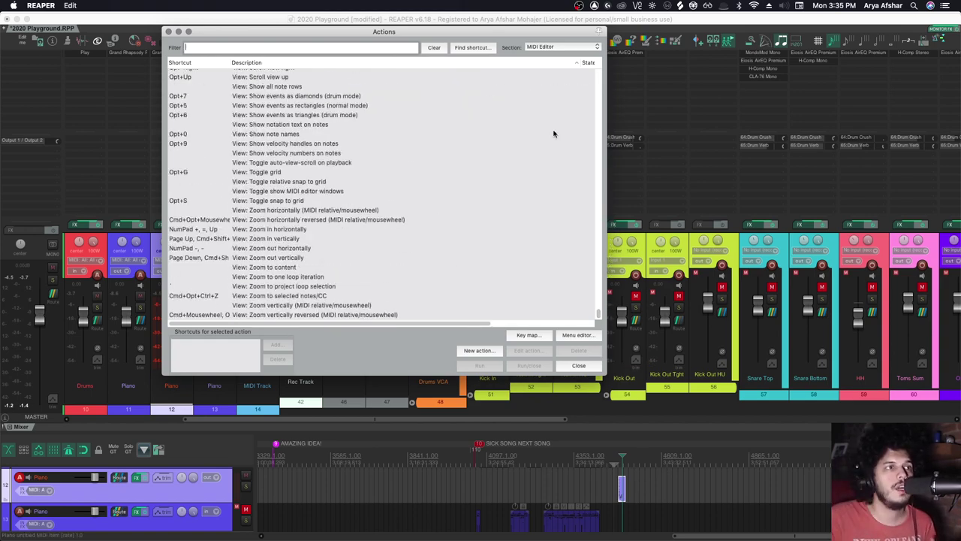
scroll(518, 98, up, 10)
scroll(511, 104, up, 10)
scroll(511, 104, up, 15)
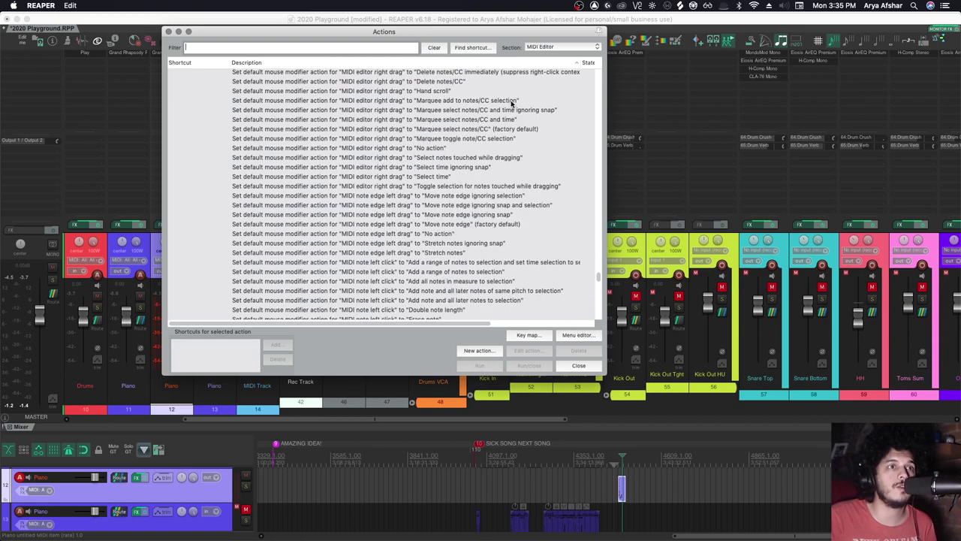
scroll(307, 211, up, 15)
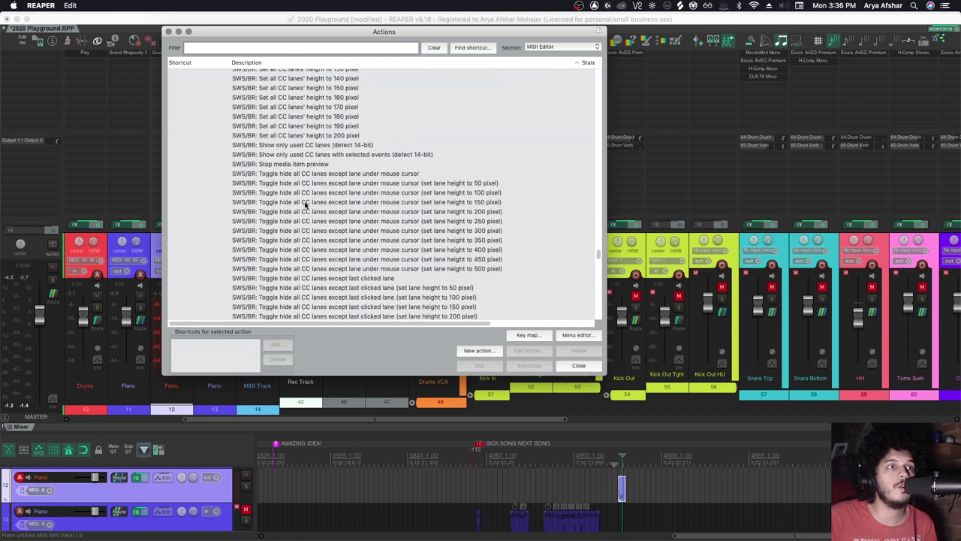
scroll(304, 204, up, 15)
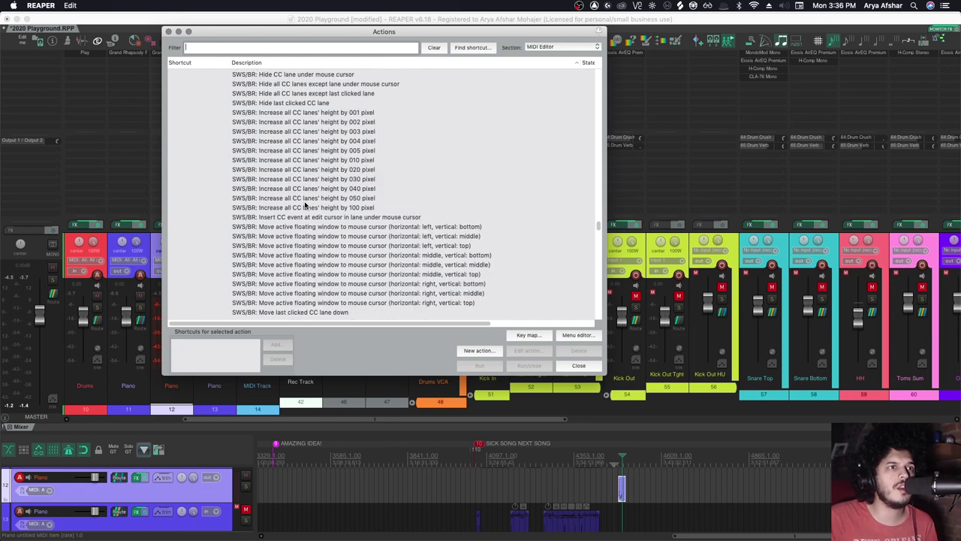
scroll(305, 204, up, 5)
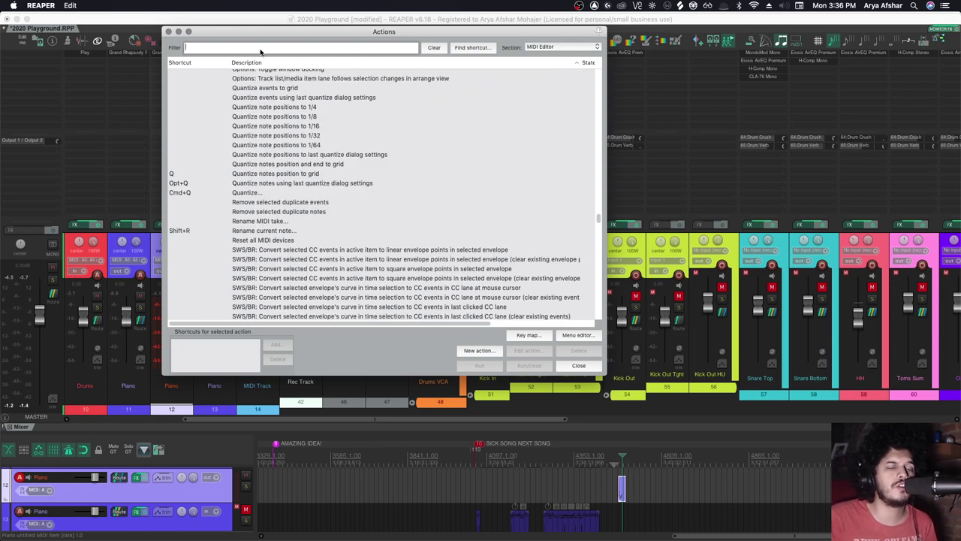
scroll(275, 284, up, 10)
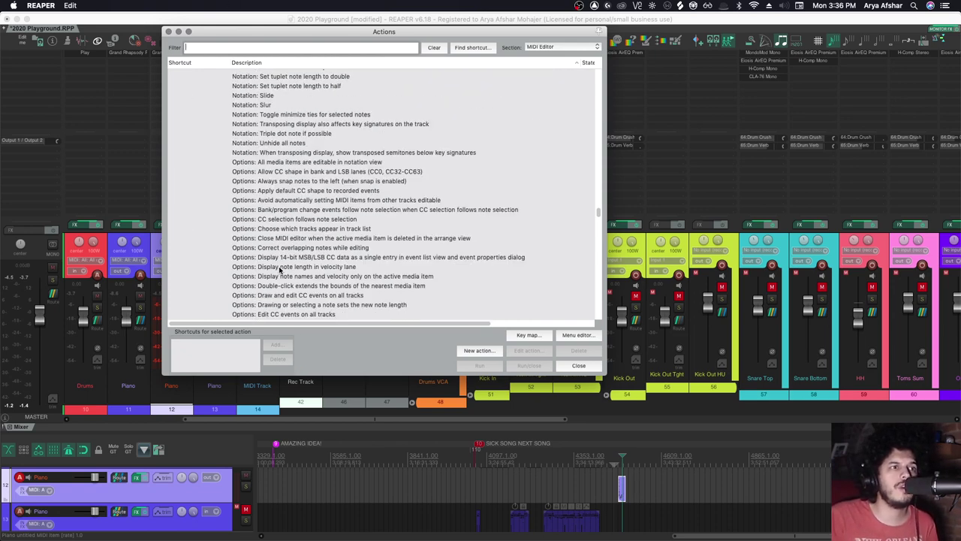
mouse_move(597, 213)
mouse_down()
mouse_move(596, 193)
mouse_move(598, 225)
mouse_up()
click(169, 31)
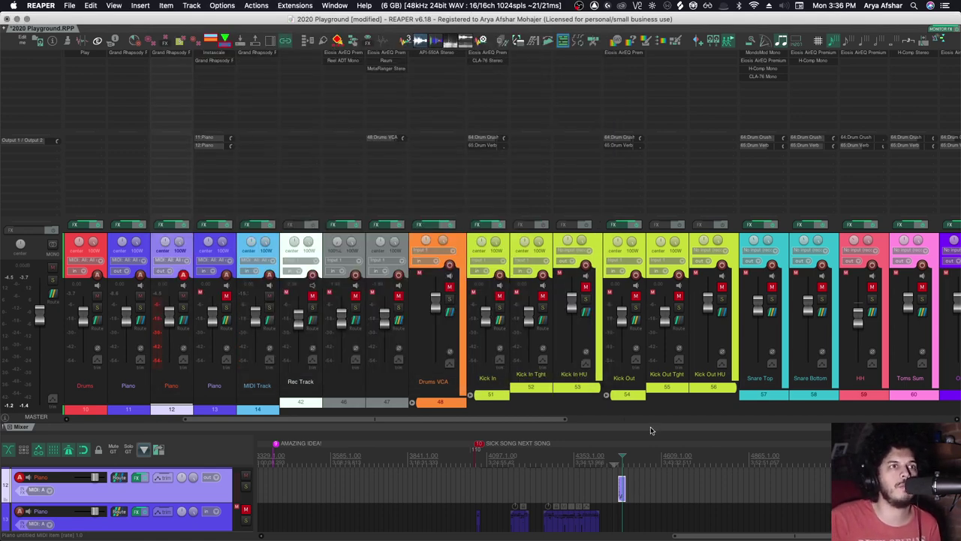
- Raise the mixer divider for more track space and open the purple Piano MIDI item in the MIDI editor
drag(651, 426, 623, 184)
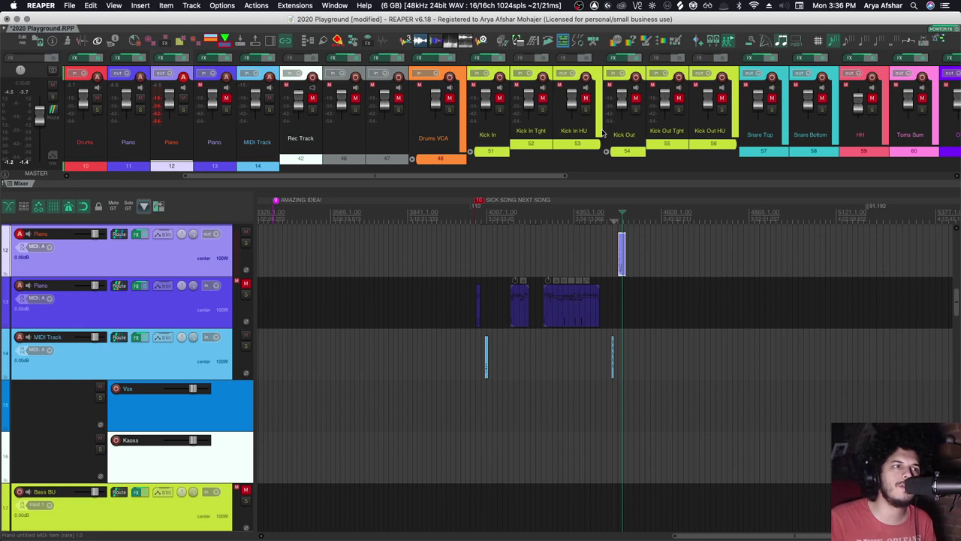
scroll(635, 262, up, 2)
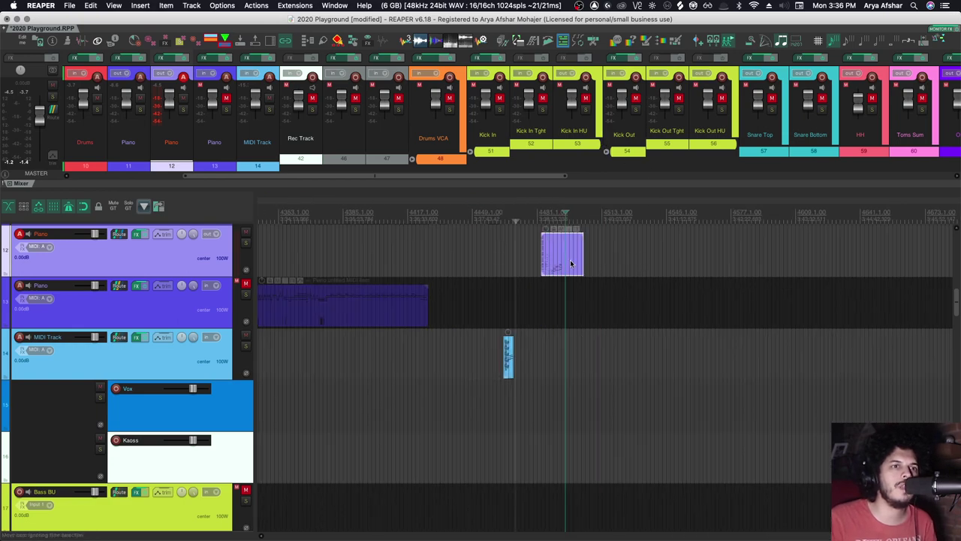
double_click(569, 263)
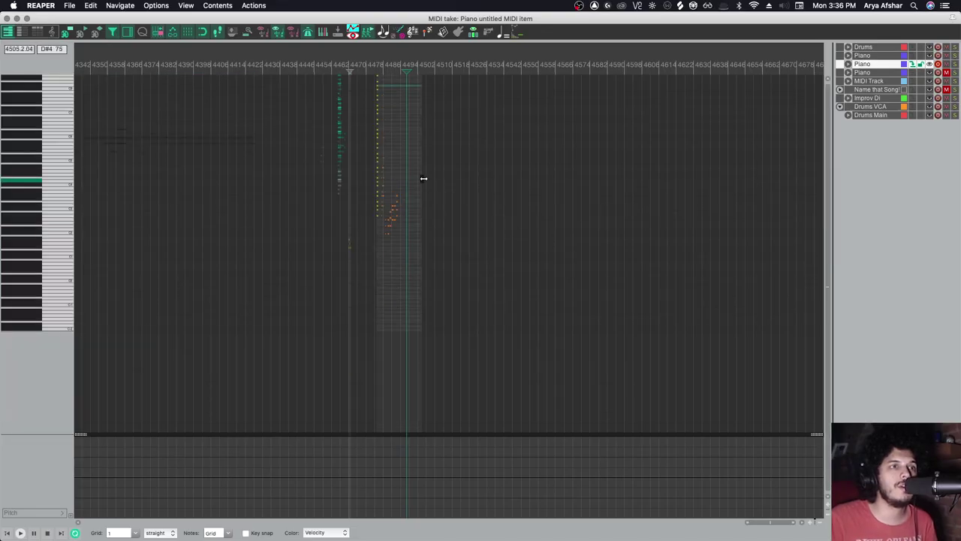